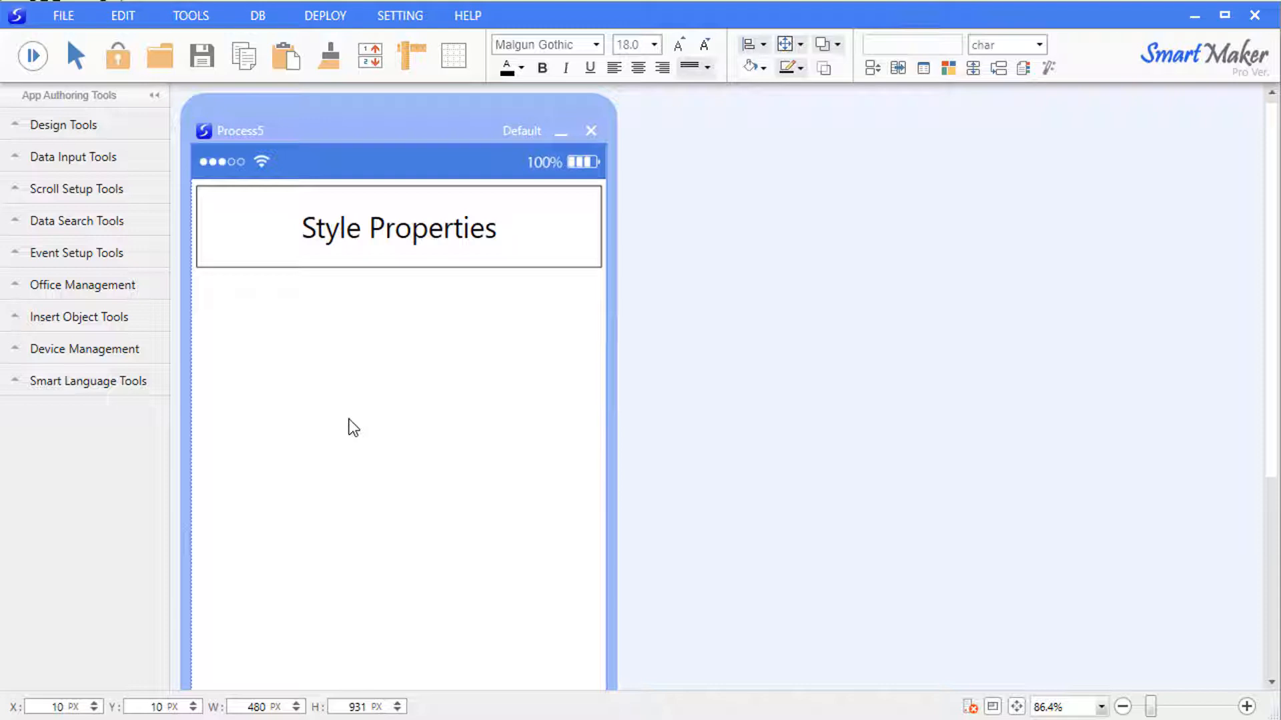
# Draw a rectangle, a circle and a rounded rectangle side by side below the title.
pyautogui.click(128, 130)
pyautogui.moveTo(60, 204); pyautogui.dragTo(312, 404)
pyautogui.moveTo(48, 227); pyautogui.dragTo(375, 346)
pyautogui.moveTo(88, 252); pyautogui.dragTo(511, 346)
pyautogui.moveTo(495, 295)
pyautogui.mouseDown()
pyautogui.moveTo(522, 318)
pyautogui.moveTo(483, 309)
pyautogui.mouseUp()
pyautogui.click(487, 490)
# Enter 1000000 in the rectangle, 0000001 in the circle and 3.141592 in the rounded rectangle.
pyautogui.click(294, 349)
pyautogui.press('F2')
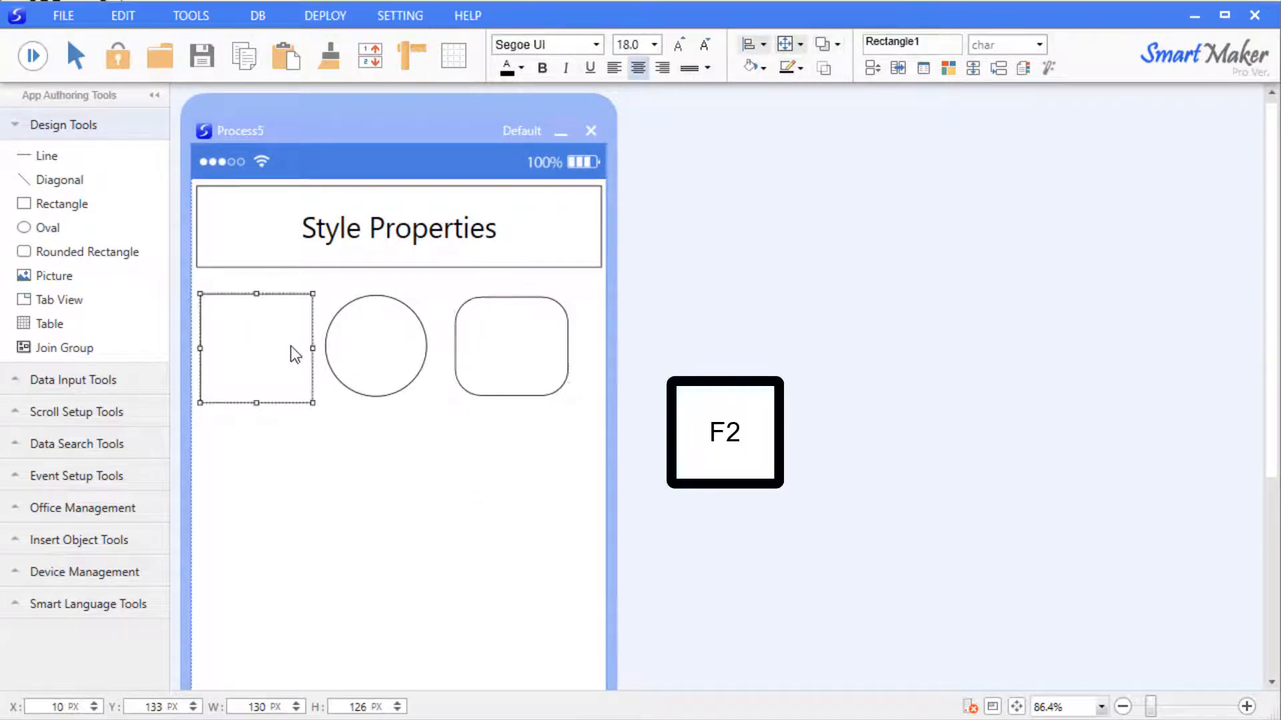
pyautogui.write('1000000')
pyautogui.click(387, 359)
pyautogui.press('F2')
pyautogui.write('0000001')
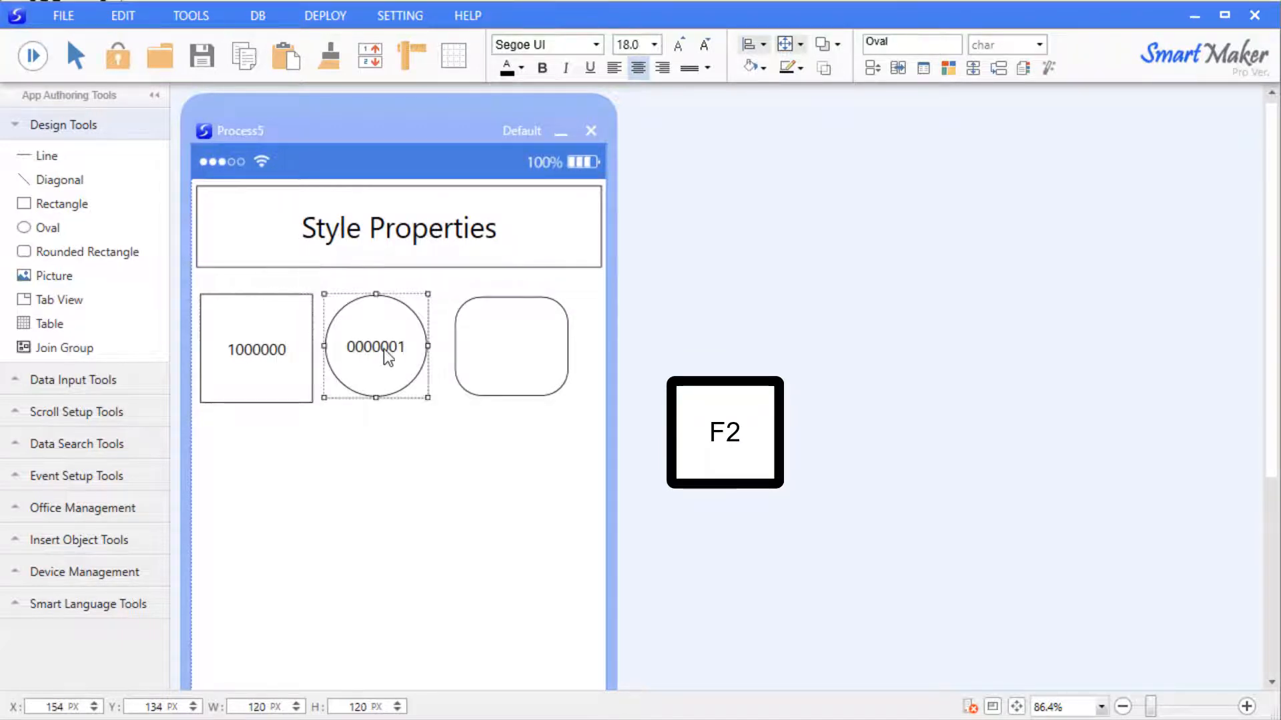
pyautogui.click(511, 369)
pyautogui.write('3.141592')
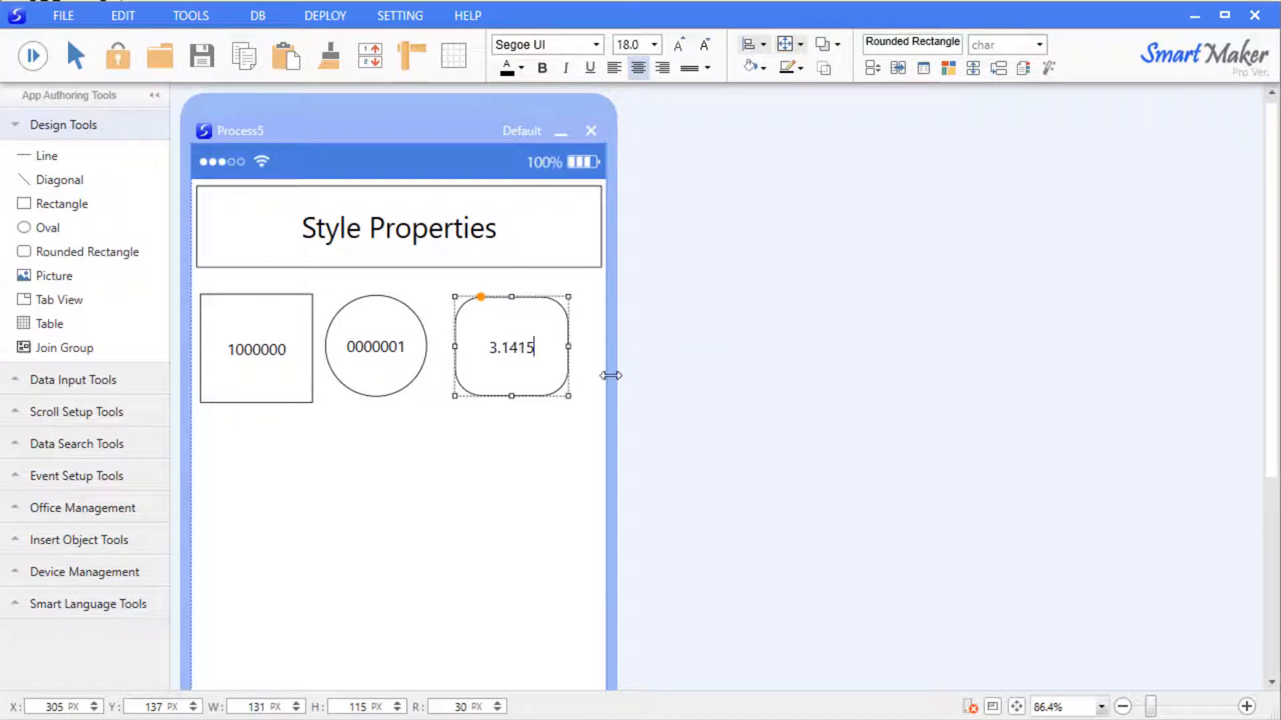
pyautogui.click(491, 403)
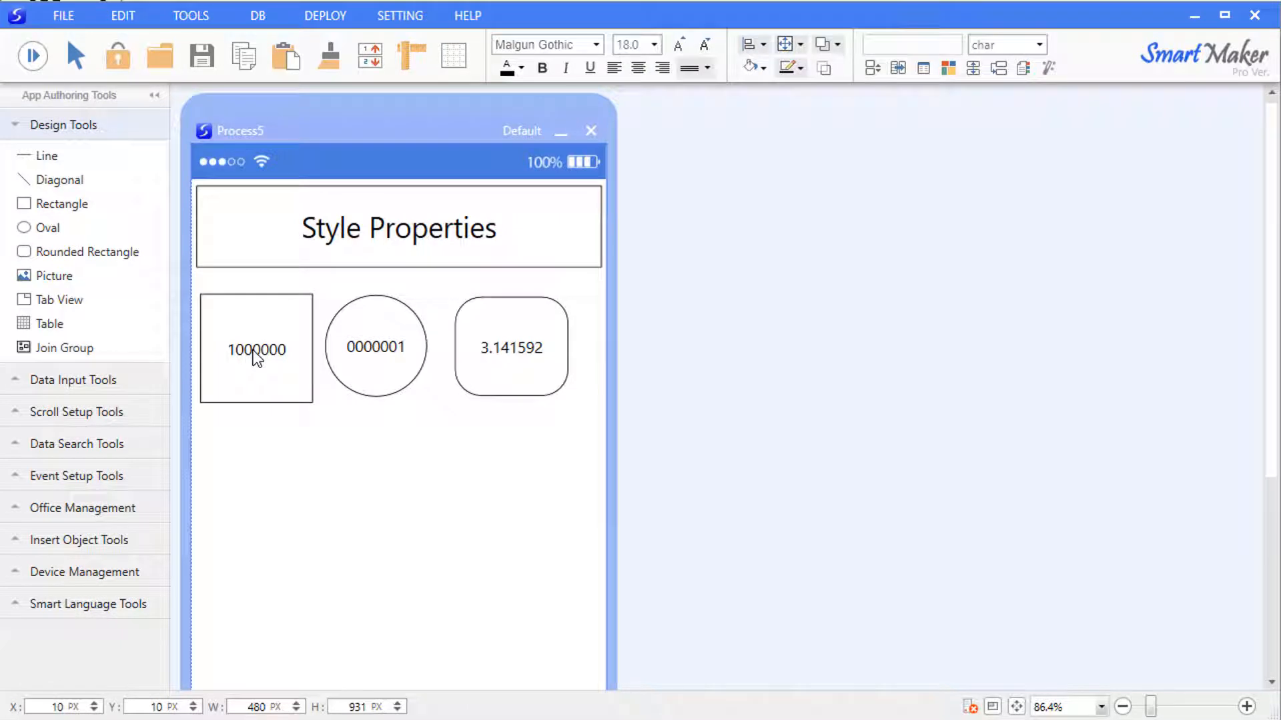
# Give the rectangle's 1000000 a thousands comma in its Style properties.
pyautogui.rightClick(257, 358)
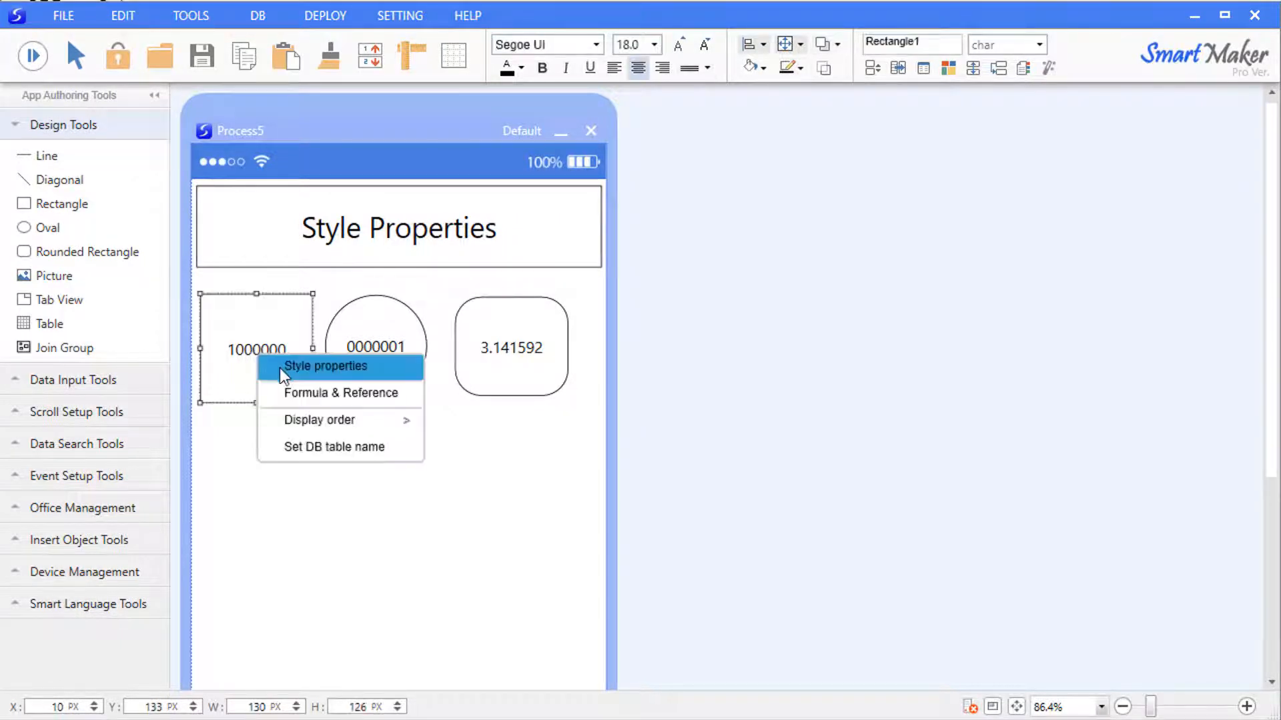
pyautogui.click(279, 367)
pyautogui.moveTo(359, 390); pyautogui.dragTo(359, 439)
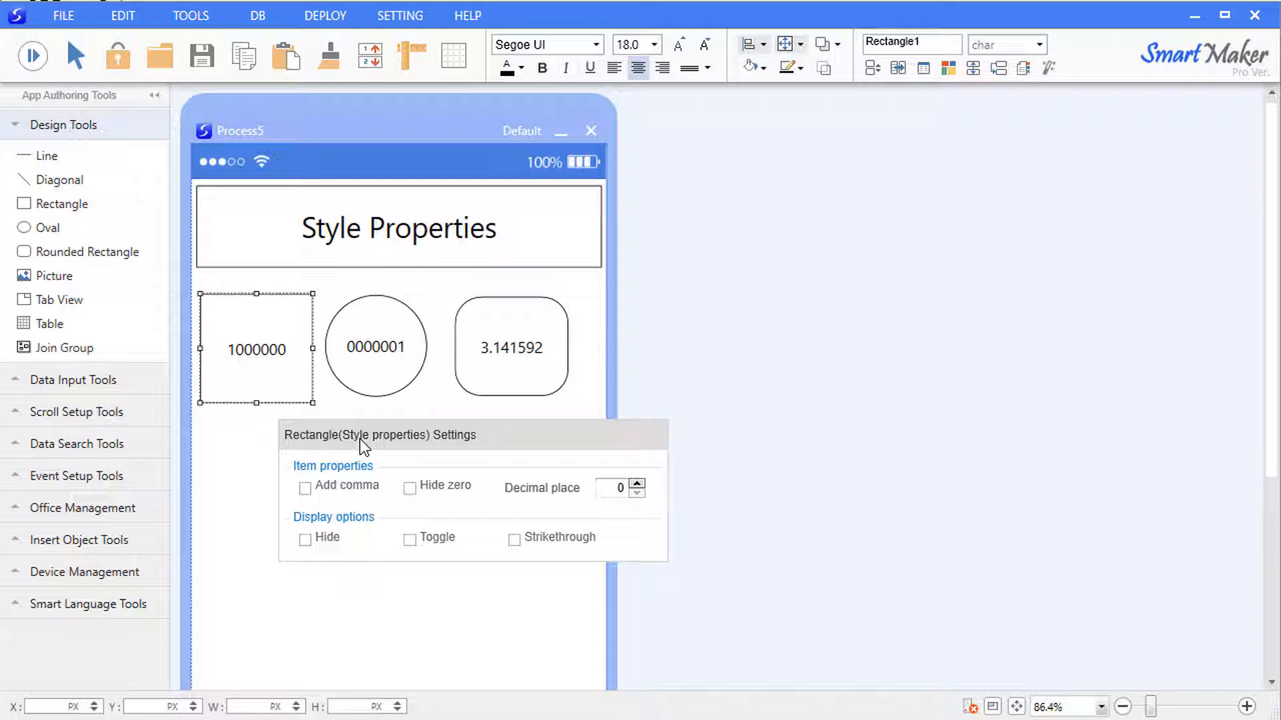
# Set 3 decimal places in the circle's Style properties, then check 1,000,000, 1 and 3.142 in preview.
pyautogui.rightClick(376, 350)
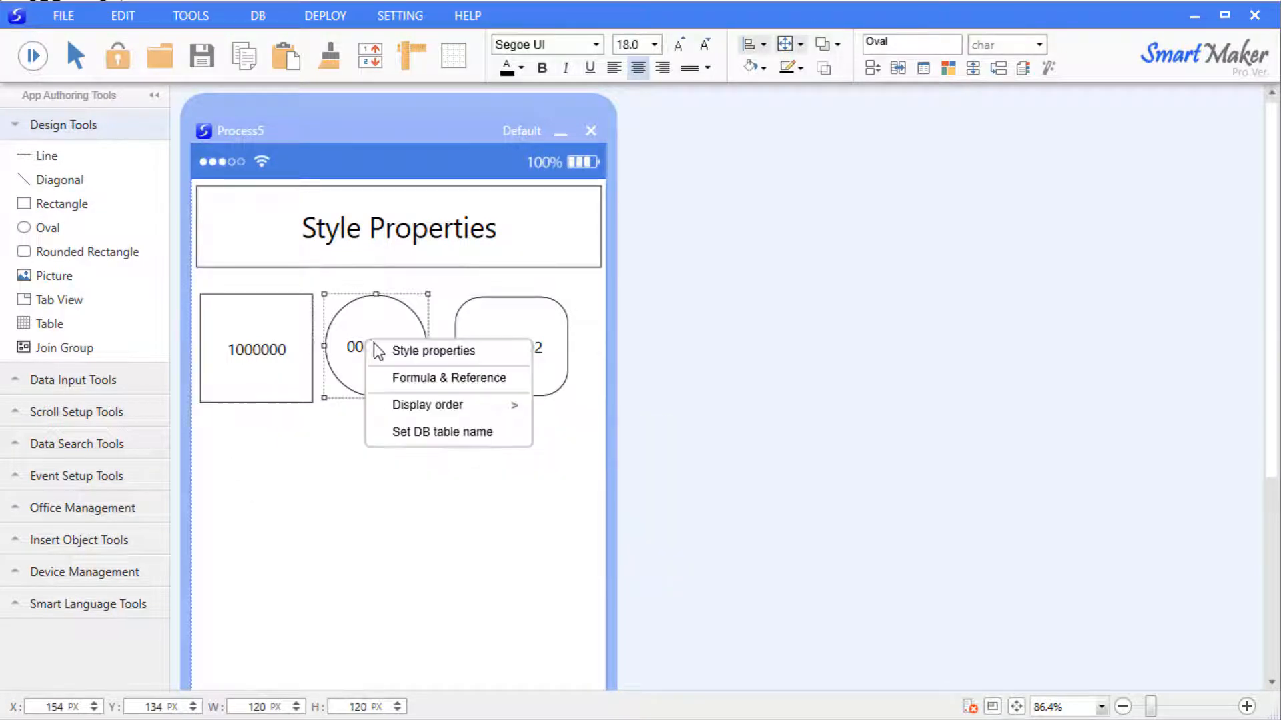
pyautogui.click(379, 352)
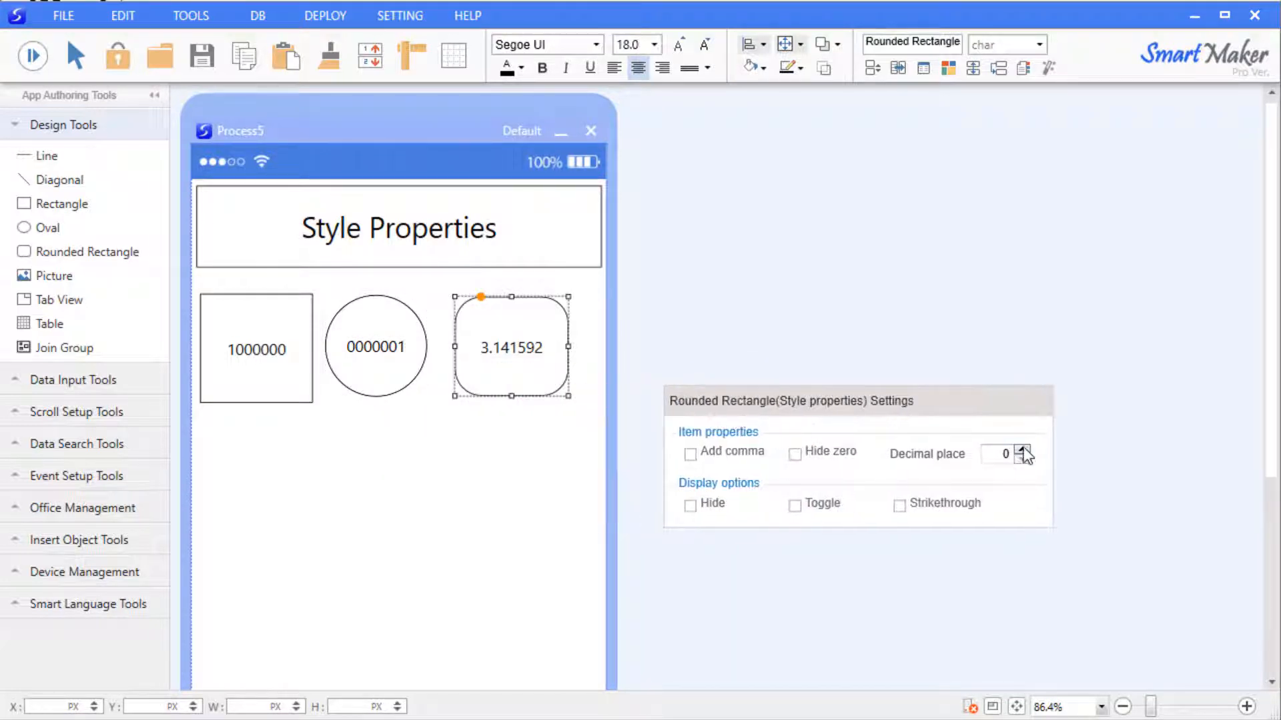
pyautogui.click(1021, 451)
pyautogui.click(1022, 450)
pyautogui.click(1021, 450)
pyautogui.click(374, 570)
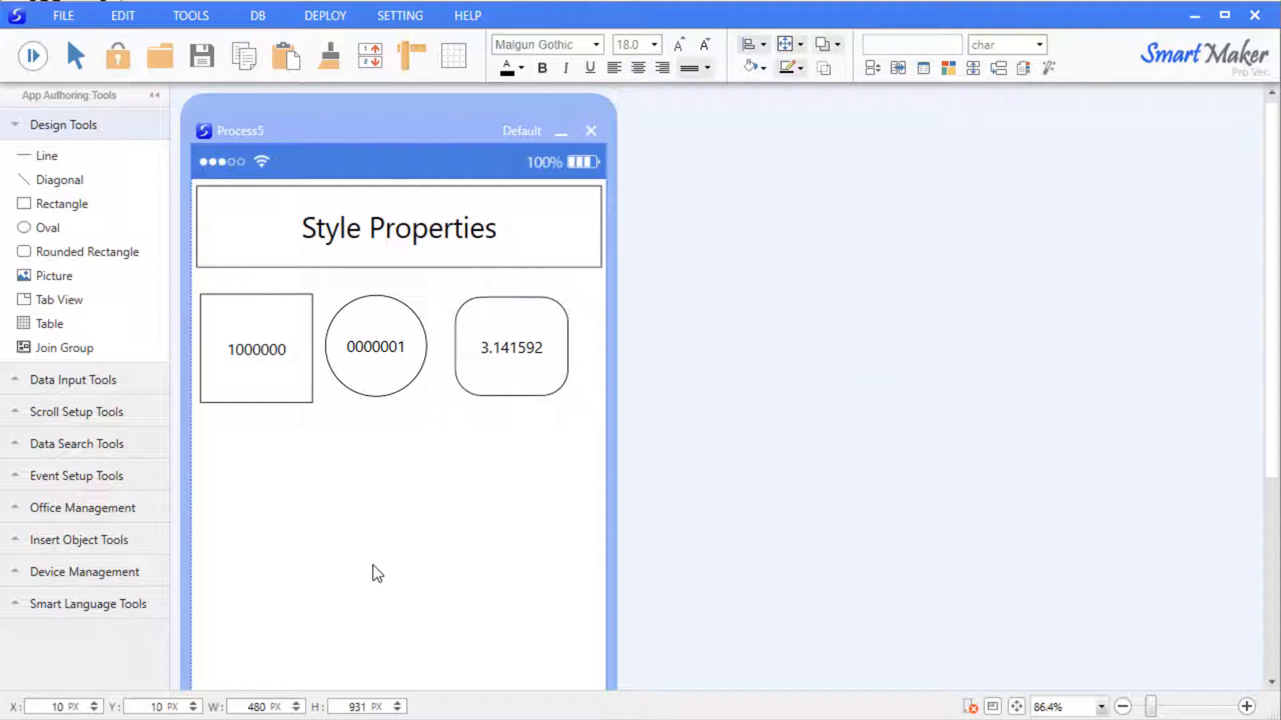
pyautogui.click(33, 56)
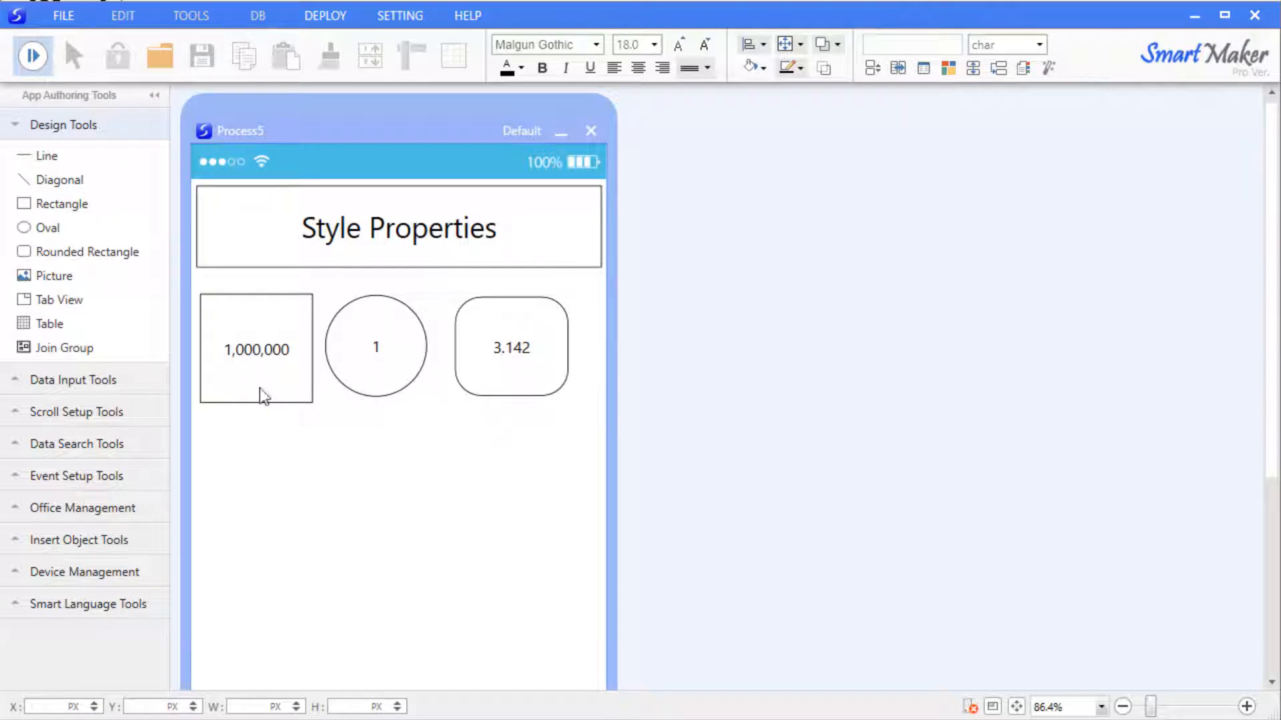
pyautogui.click(33, 56)
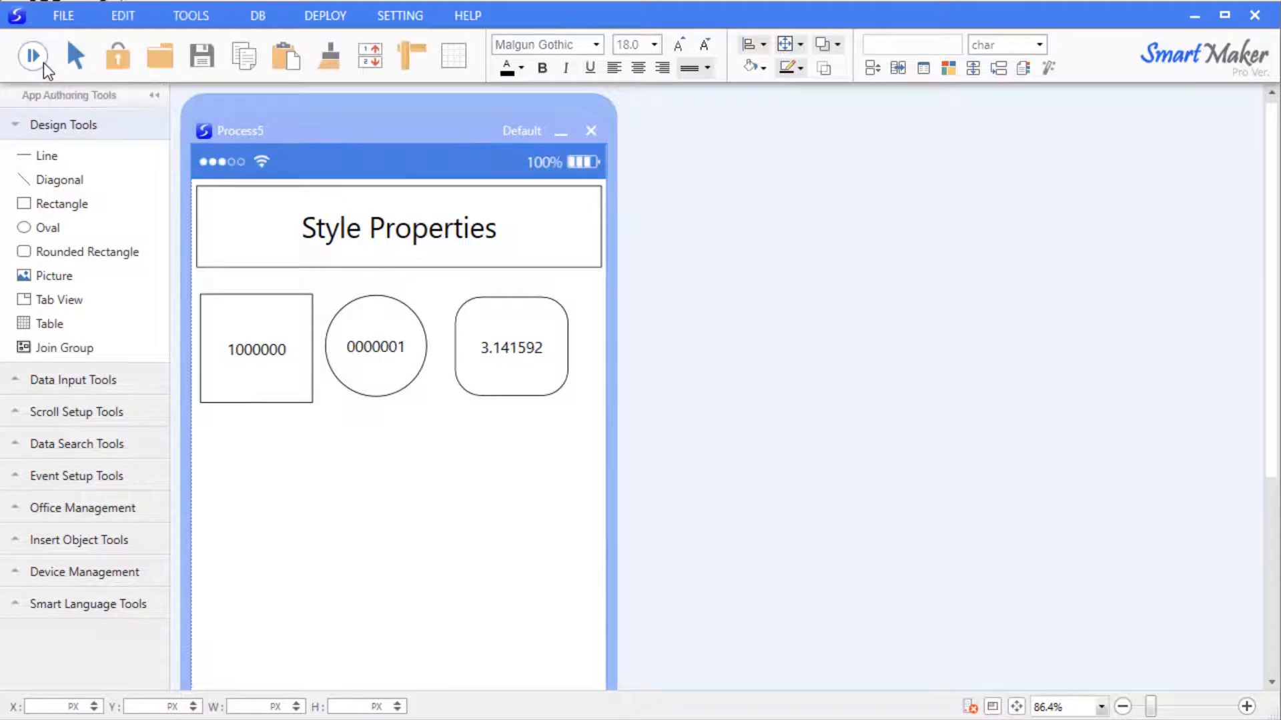
# Tick Hide in the rectangle's Style properties.
pyautogui.rightClick(253, 322)
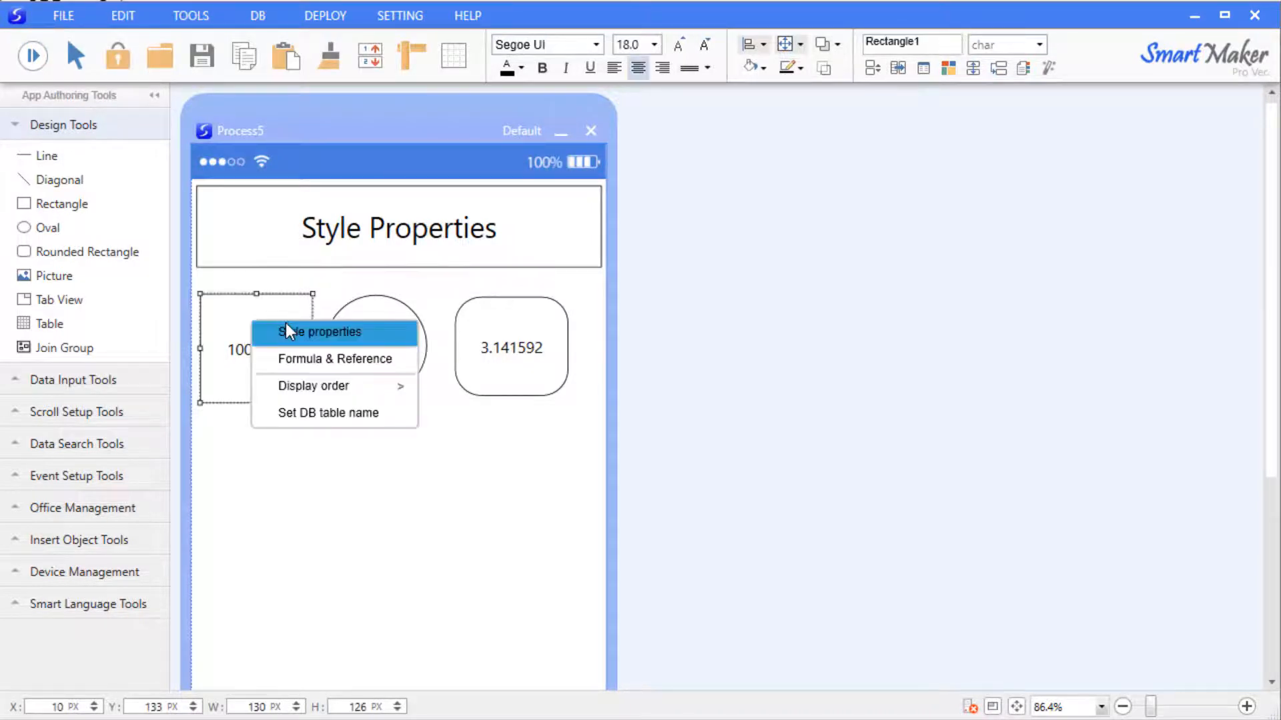
pyautogui.click(290, 325)
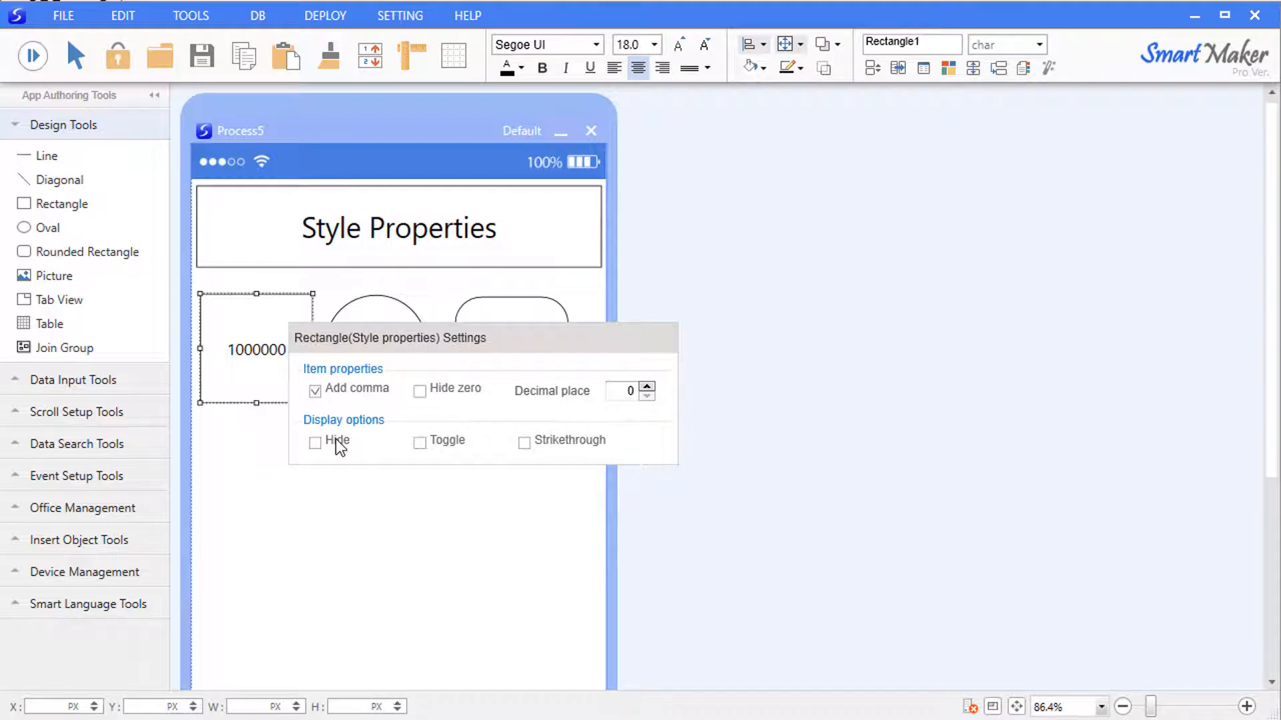
pyautogui.click(369, 525)
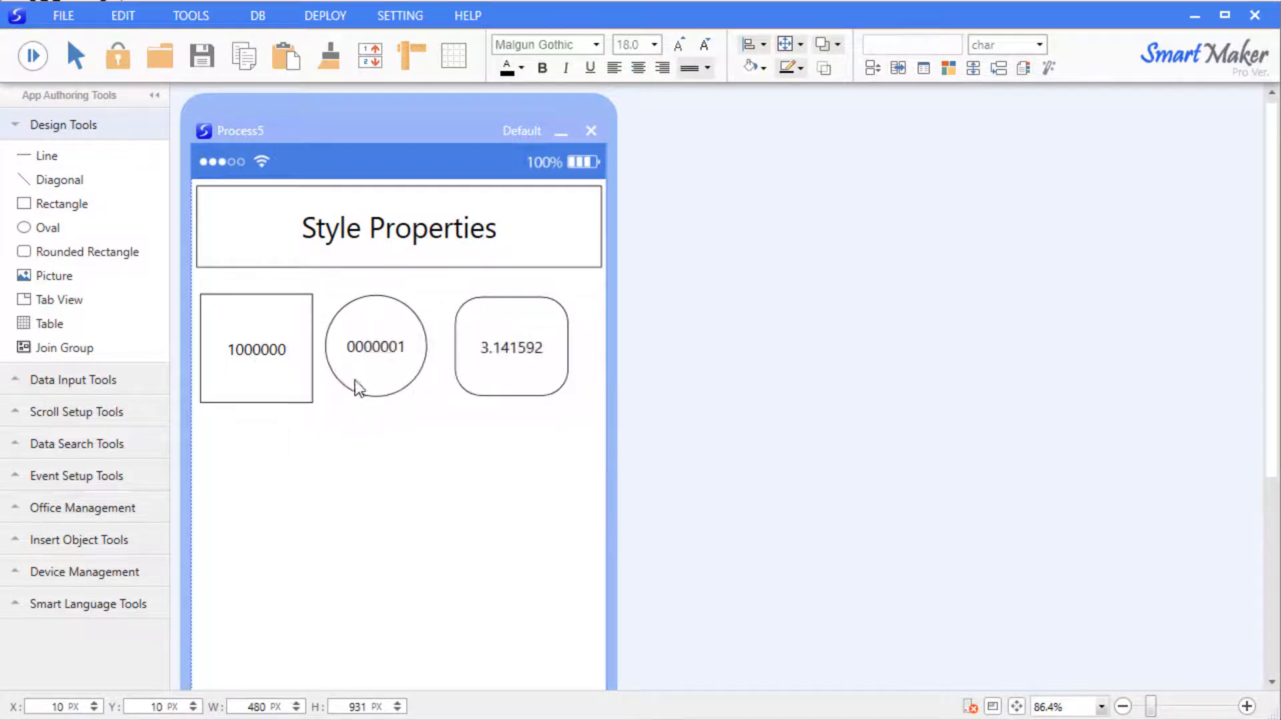
# Enable Toggle for the circle's value.
pyautogui.rightClick(405, 330)
pyautogui.click(408, 331)
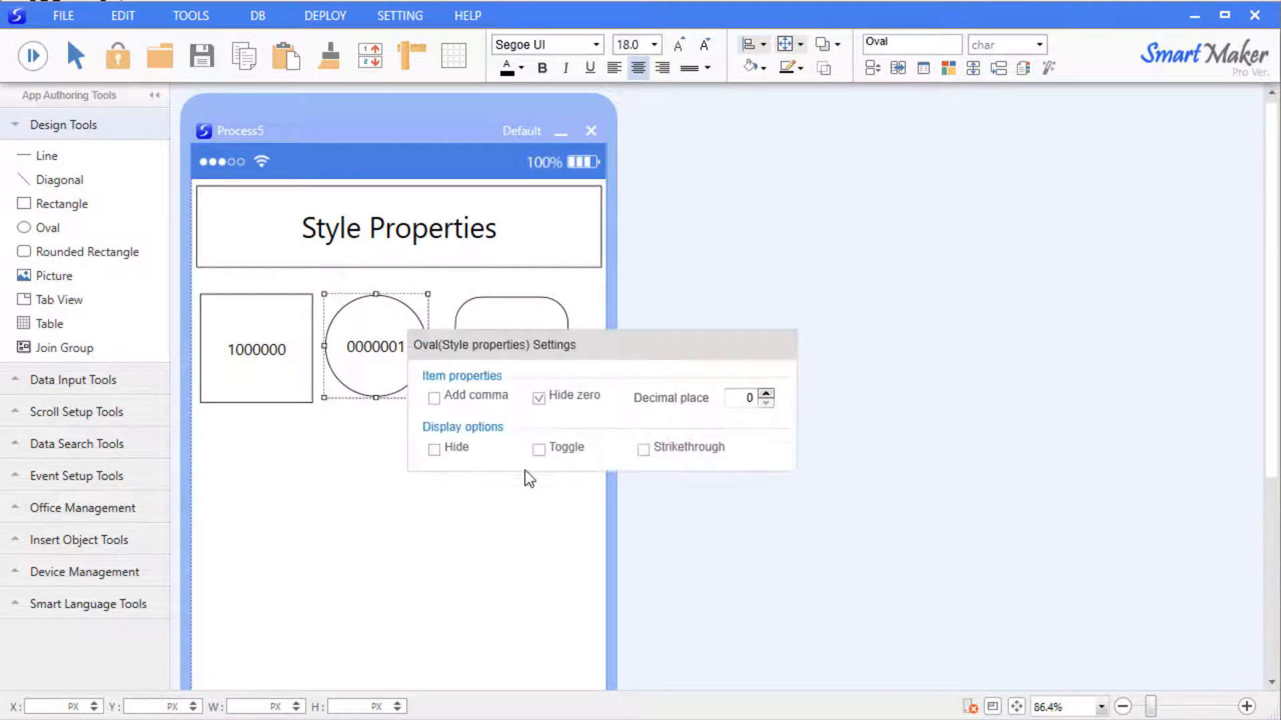
pyautogui.click(562, 450)
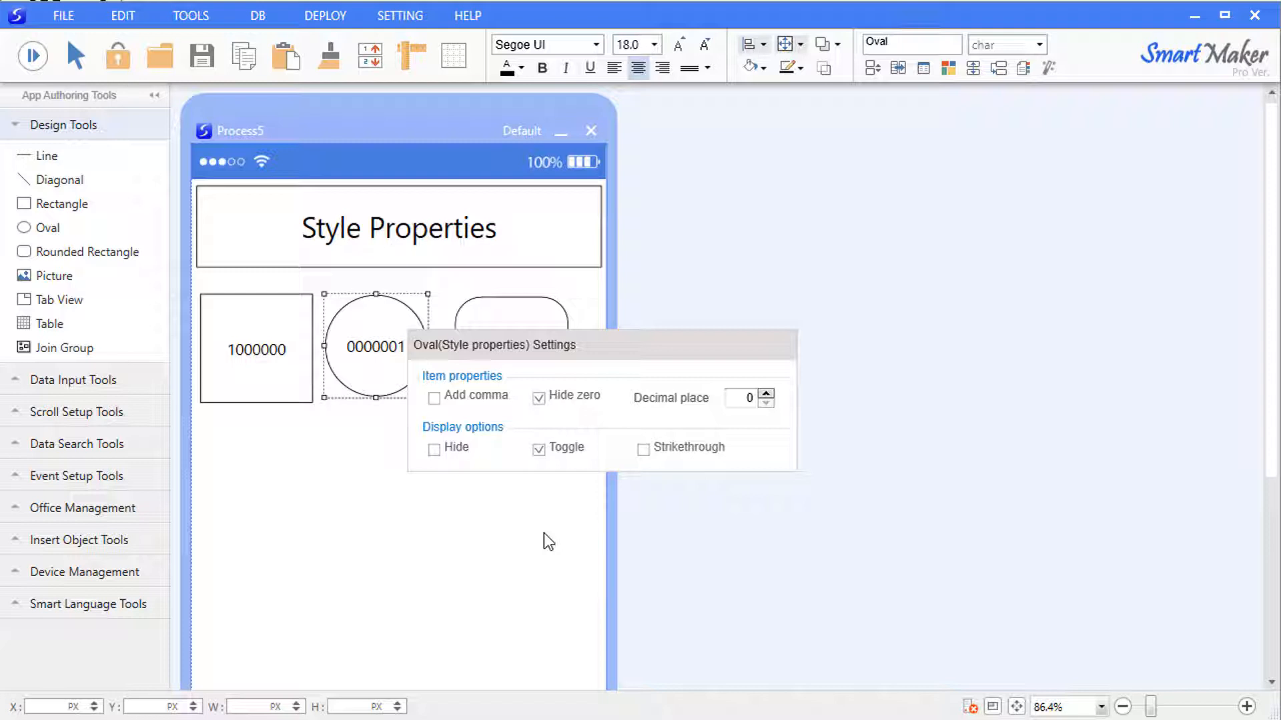
pyautogui.press('F9')
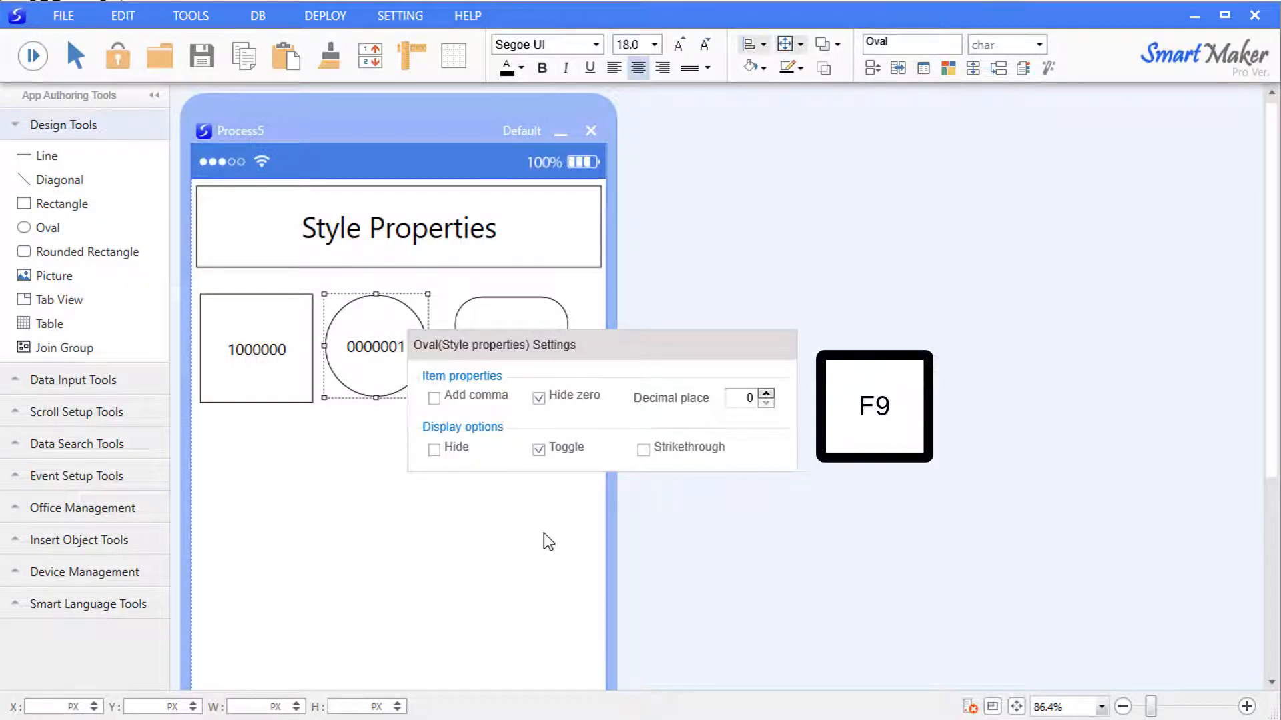
pyautogui.click(543, 534)
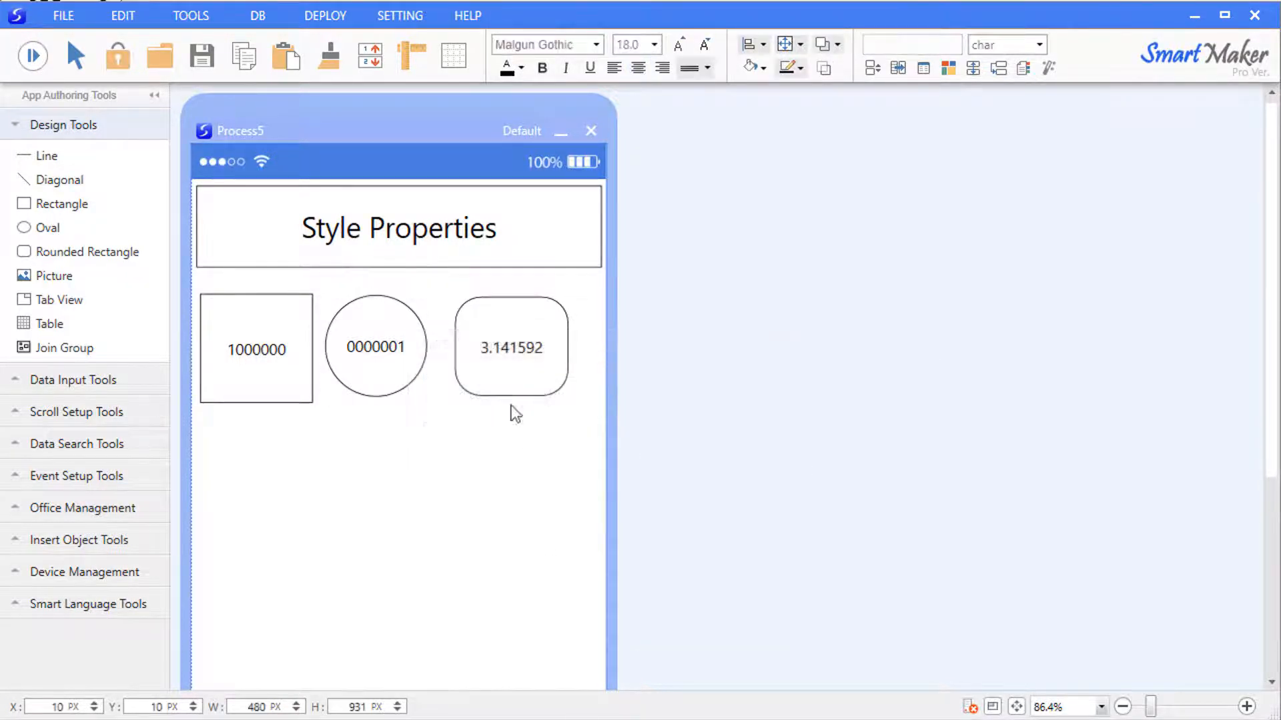
# Strike through the rounded rectangle's 3.141592 value.
pyautogui.rightClick(511, 326)
pyautogui.click(539, 334)
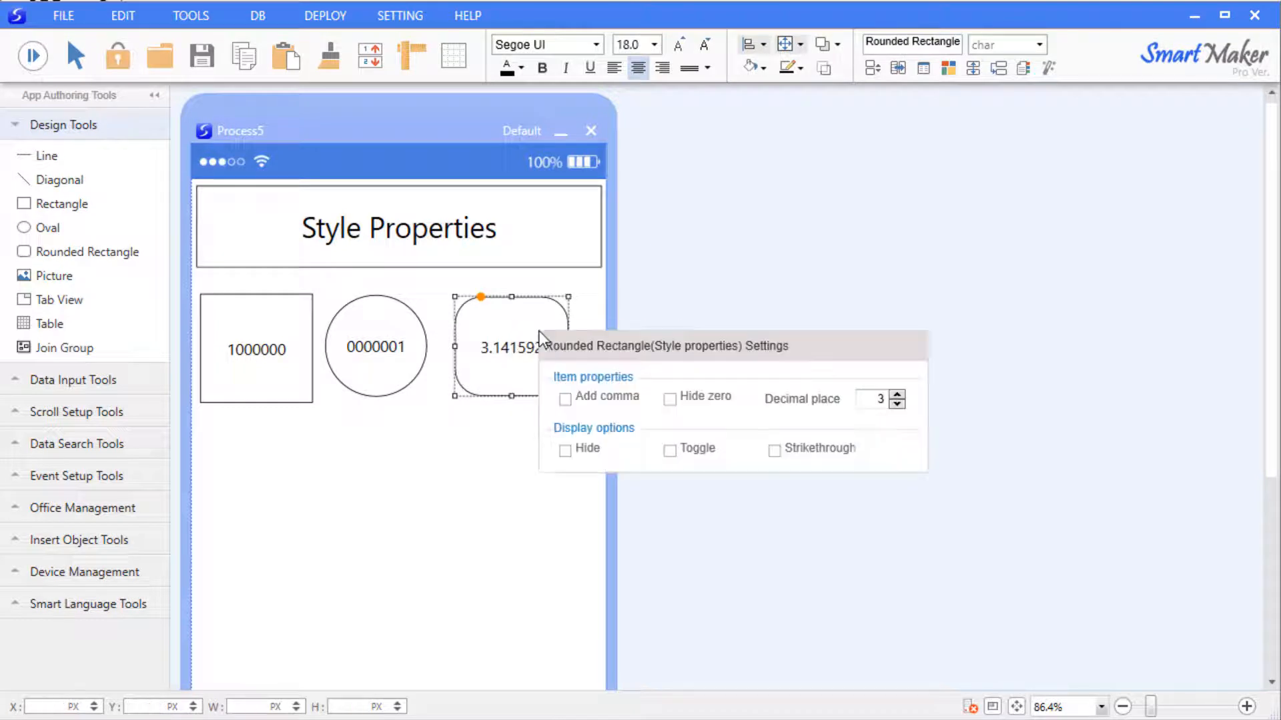
pyautogui.click(773, 451)
pyautogui.click(457, 510)
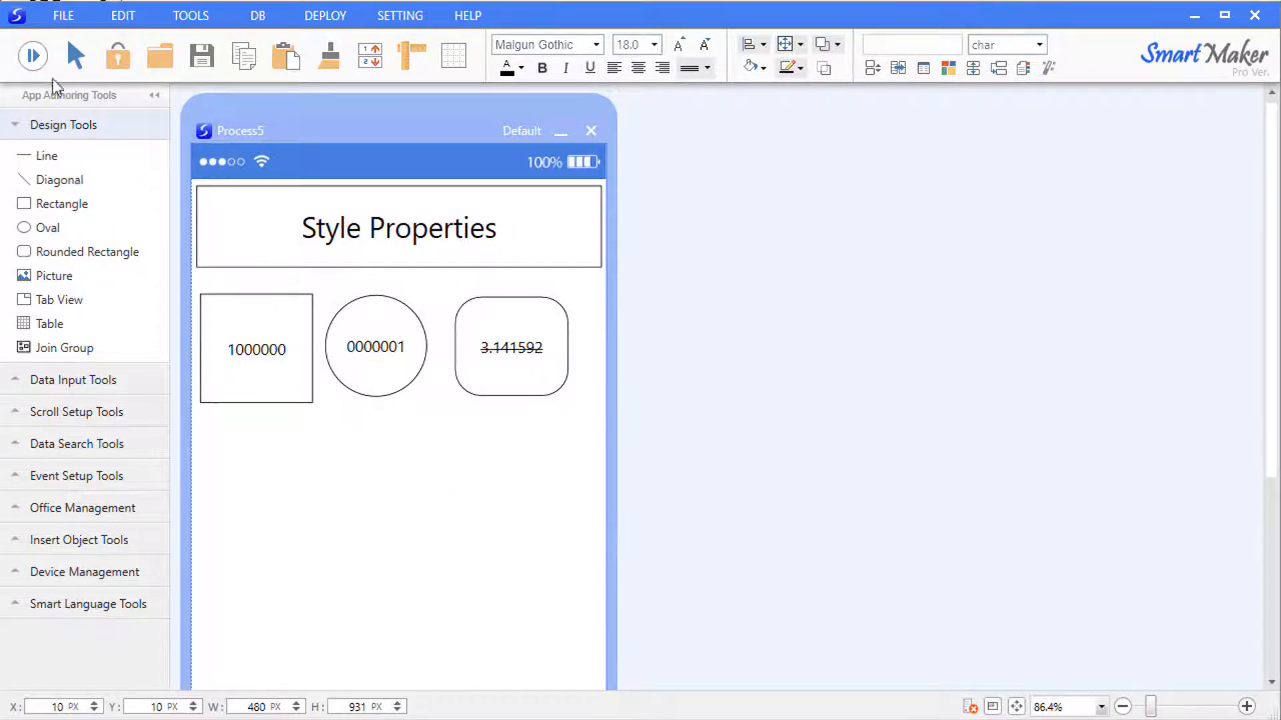
pyautogui.click(33, 55)
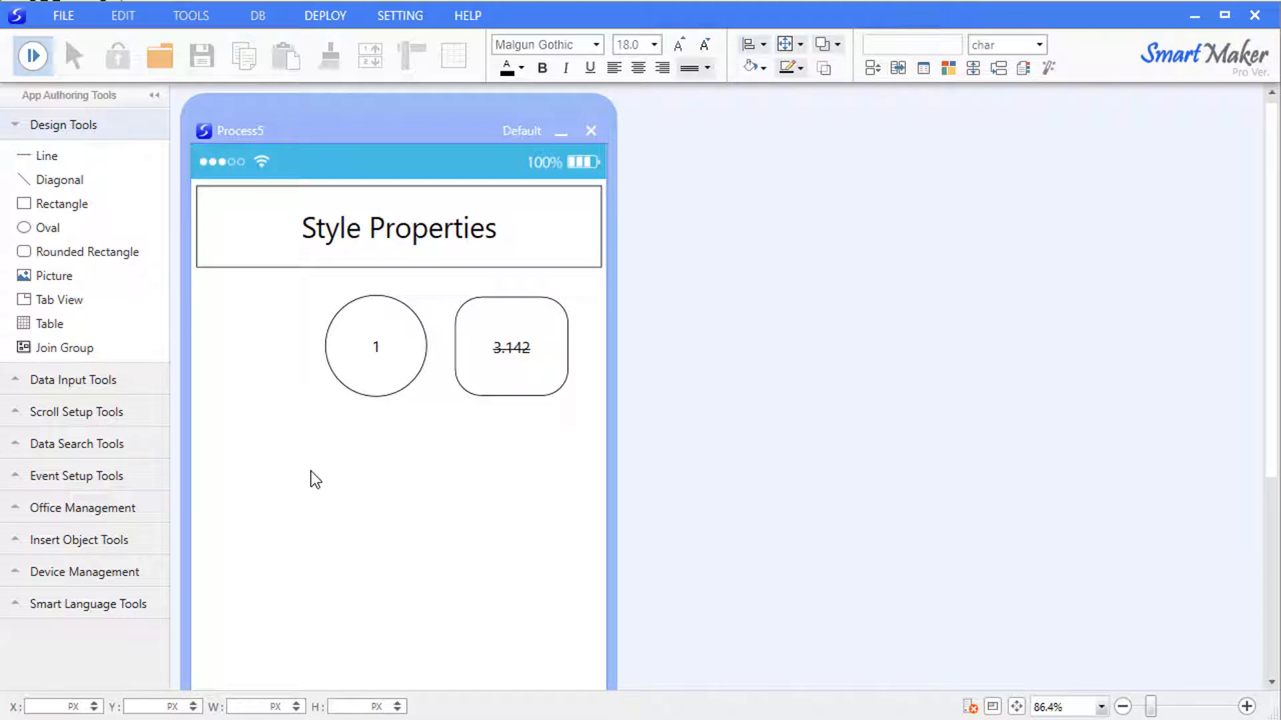
pyautogui.moveTo(587, 274); pyautogui.dragTo(144, 437)
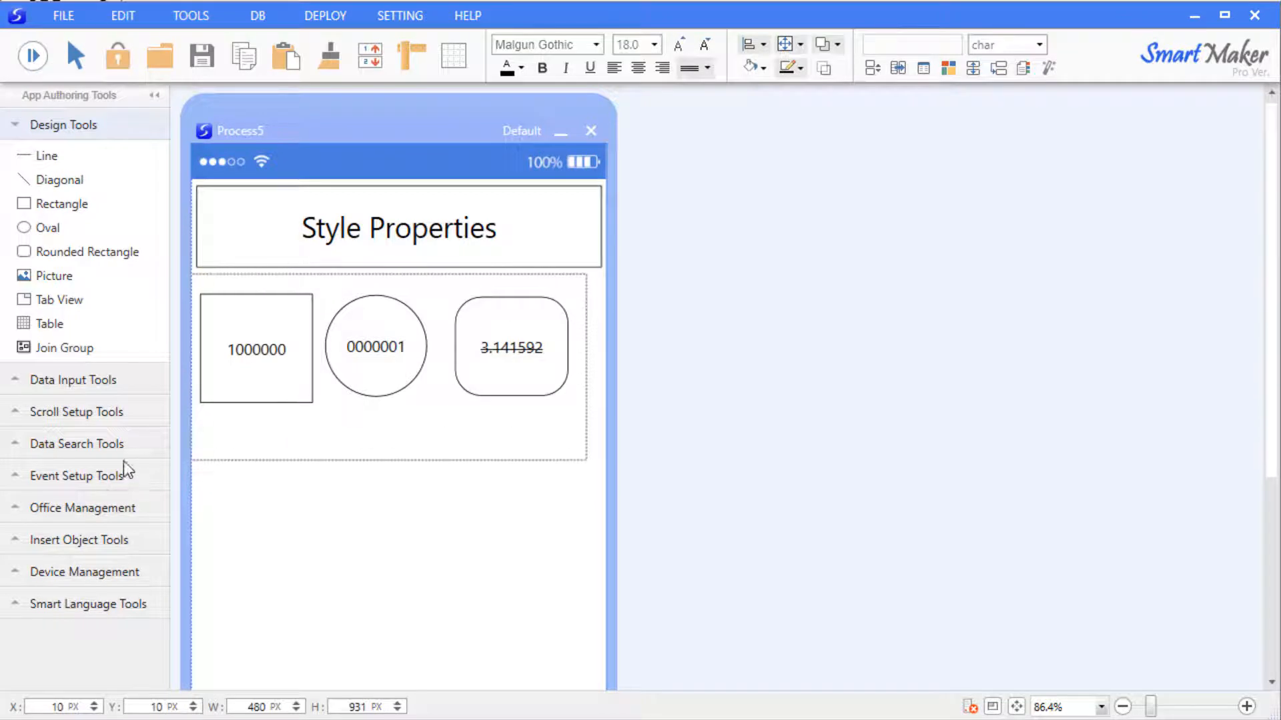
# Replace the shapes with a picture aligned top centre and rotated 180 degrees.
pyautogui.press('Delete')
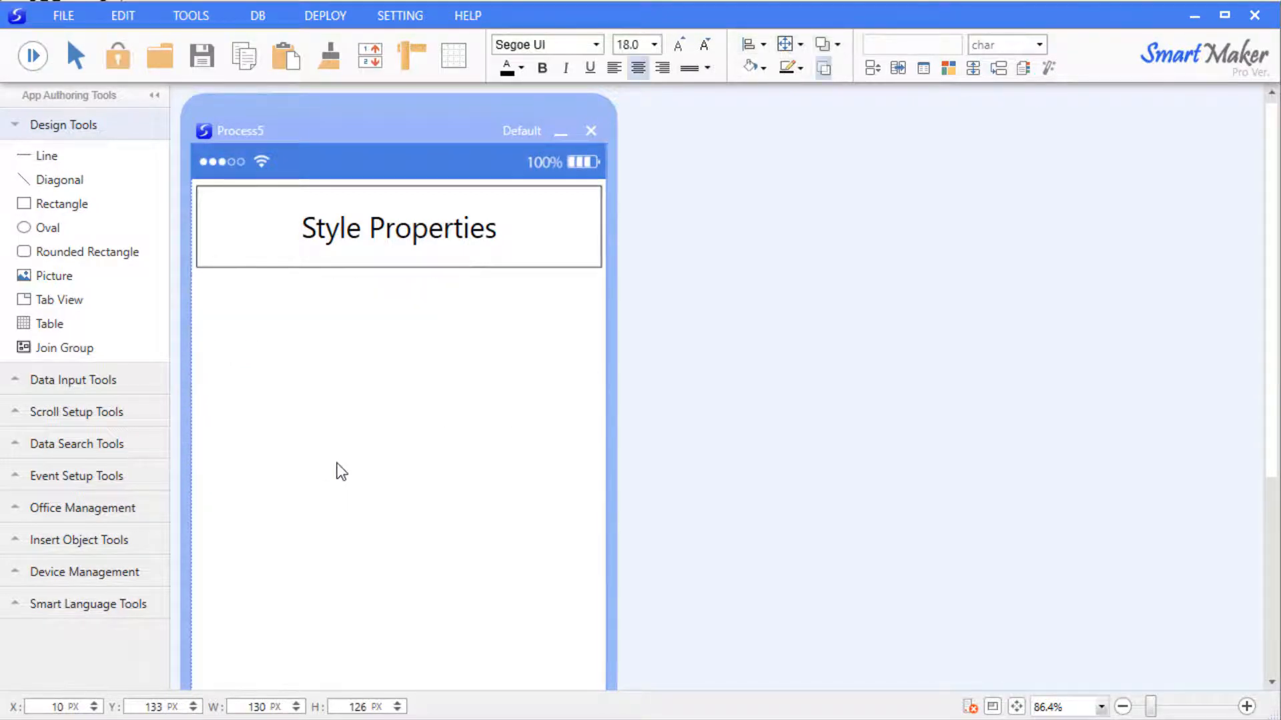
pyautogui.moveTo(100, 281); pyautogui.dragTo(549, 518)
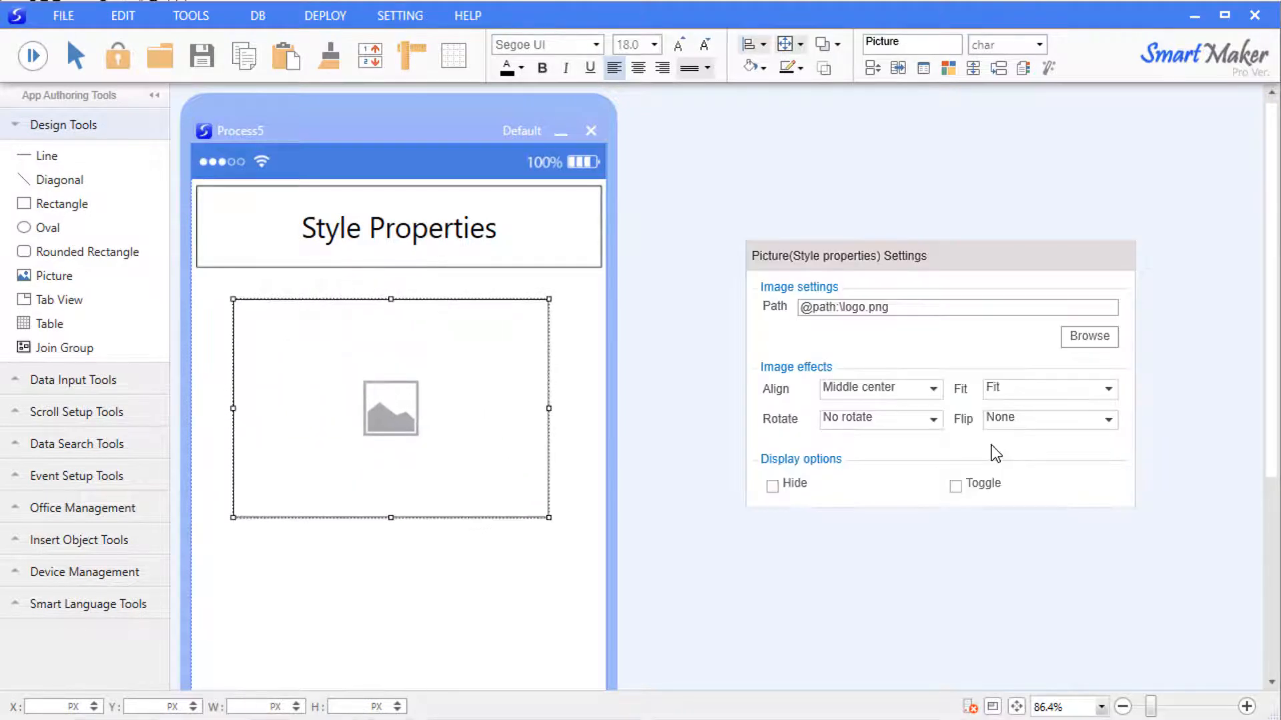
pyautogui.click(931, 389)
pyautogui.click(857, 433)
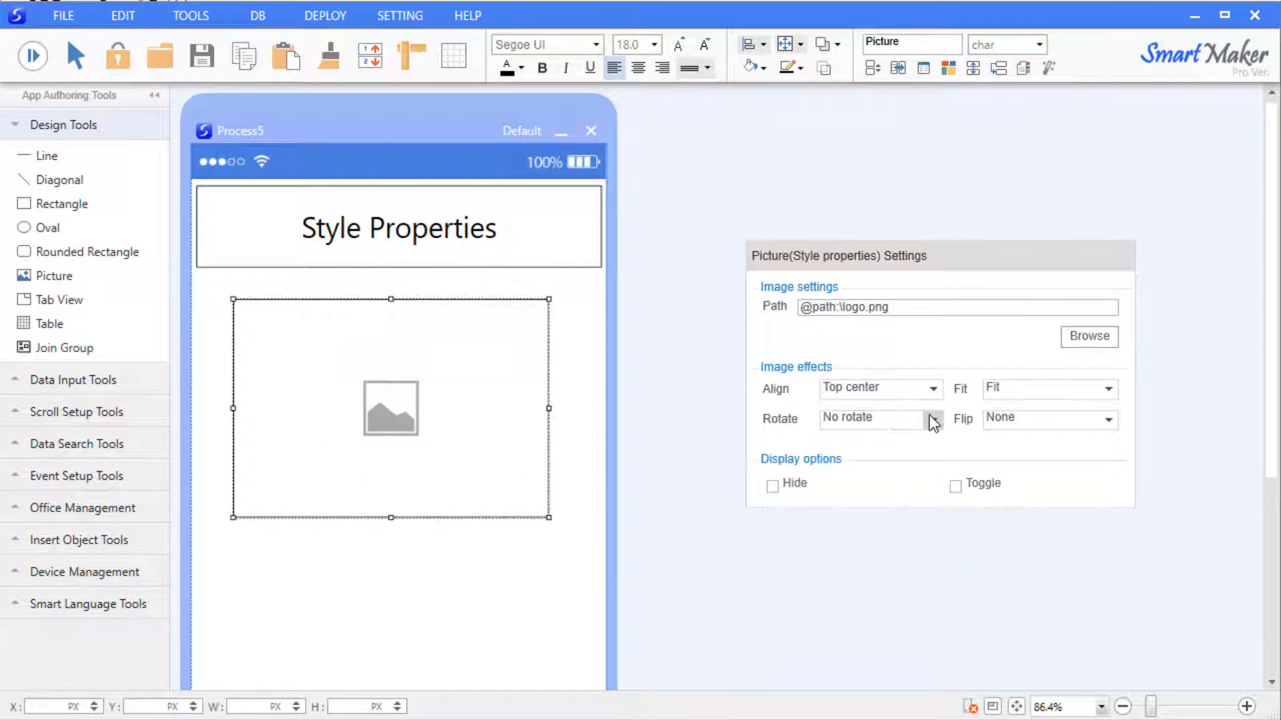
pyautogui.click(931, 418)
pyautogui.click(859, 482)
# Set the picture's fit to Fixed and flip it vertically.
pyautogui.click(1102, 388)
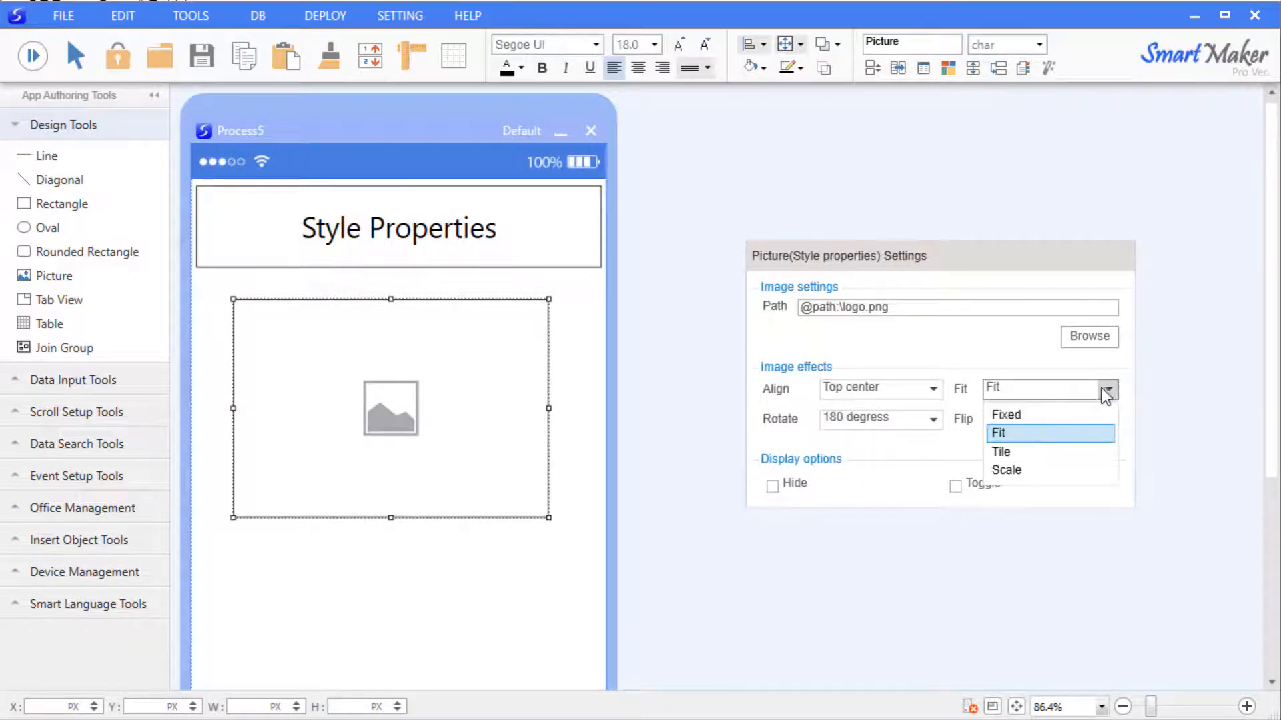
pyautogui.click(1092, 416)
pyautogui.click(1092, 418)
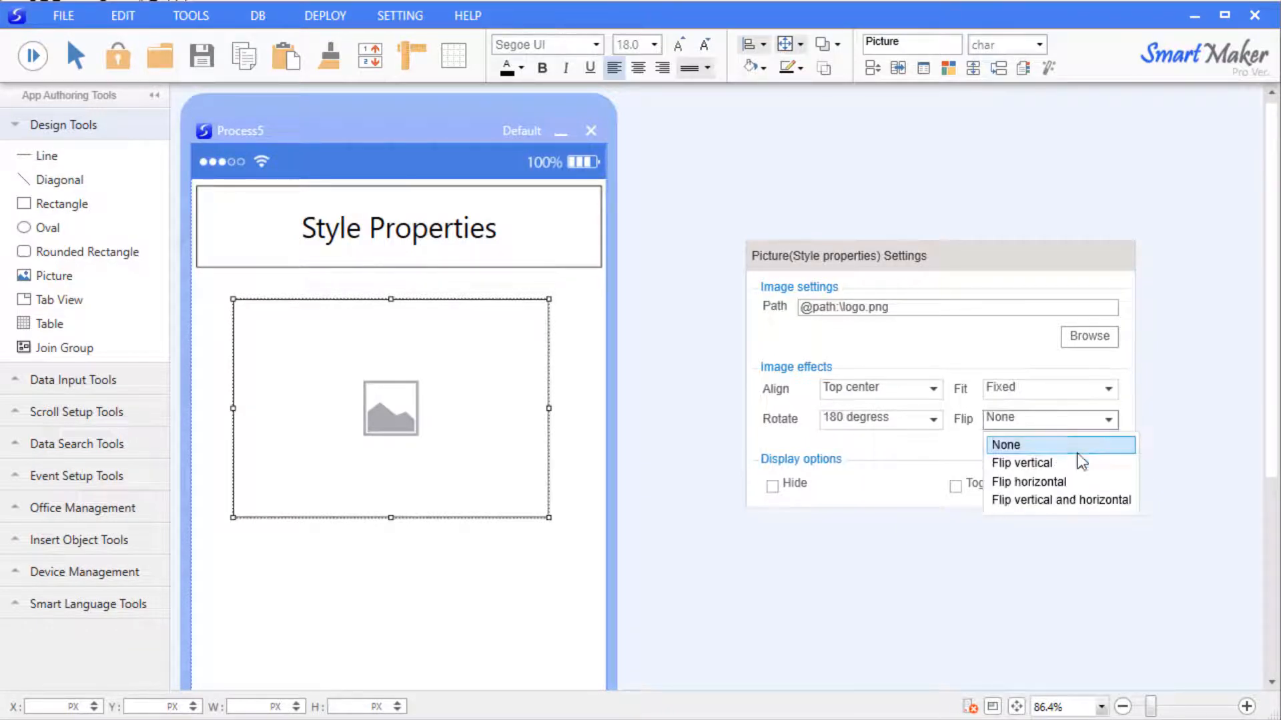
pyautogui.click(1078, 462)
pyautogui.click(644, 368)
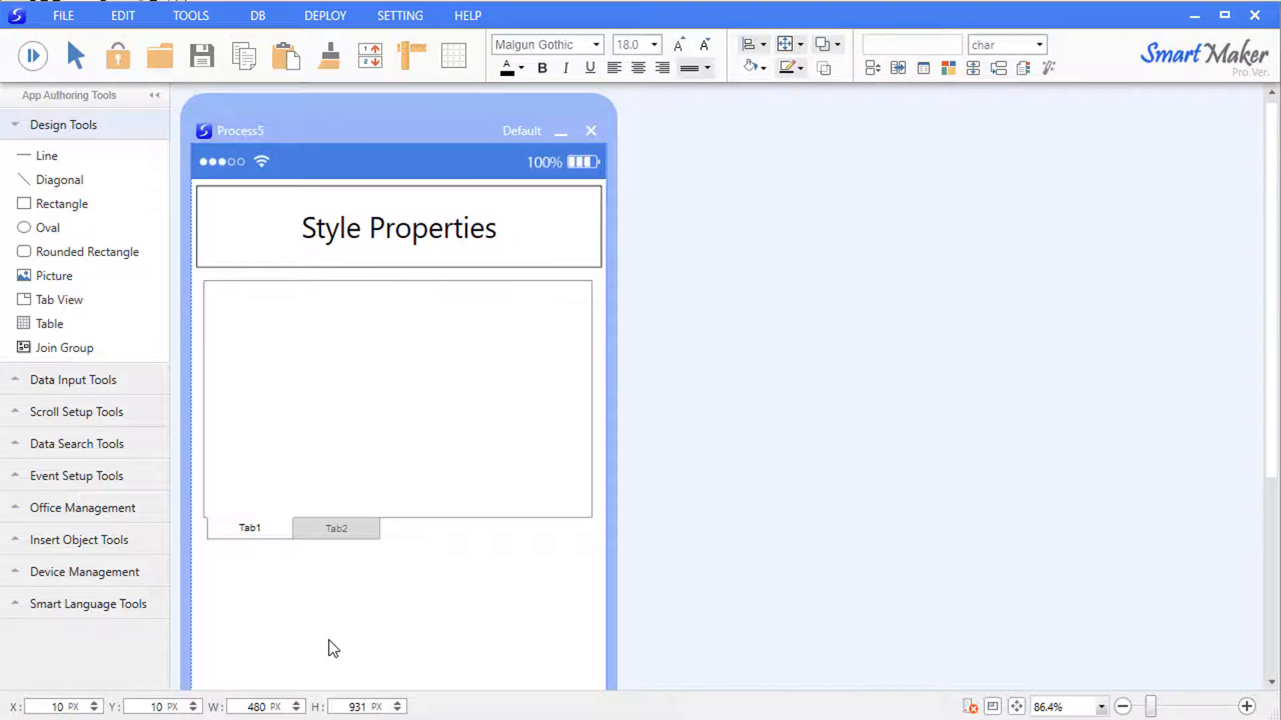
# Rename the tab view's Tab1 to Style A in its Style properties.
pyautogui.rightClick(311, 287)
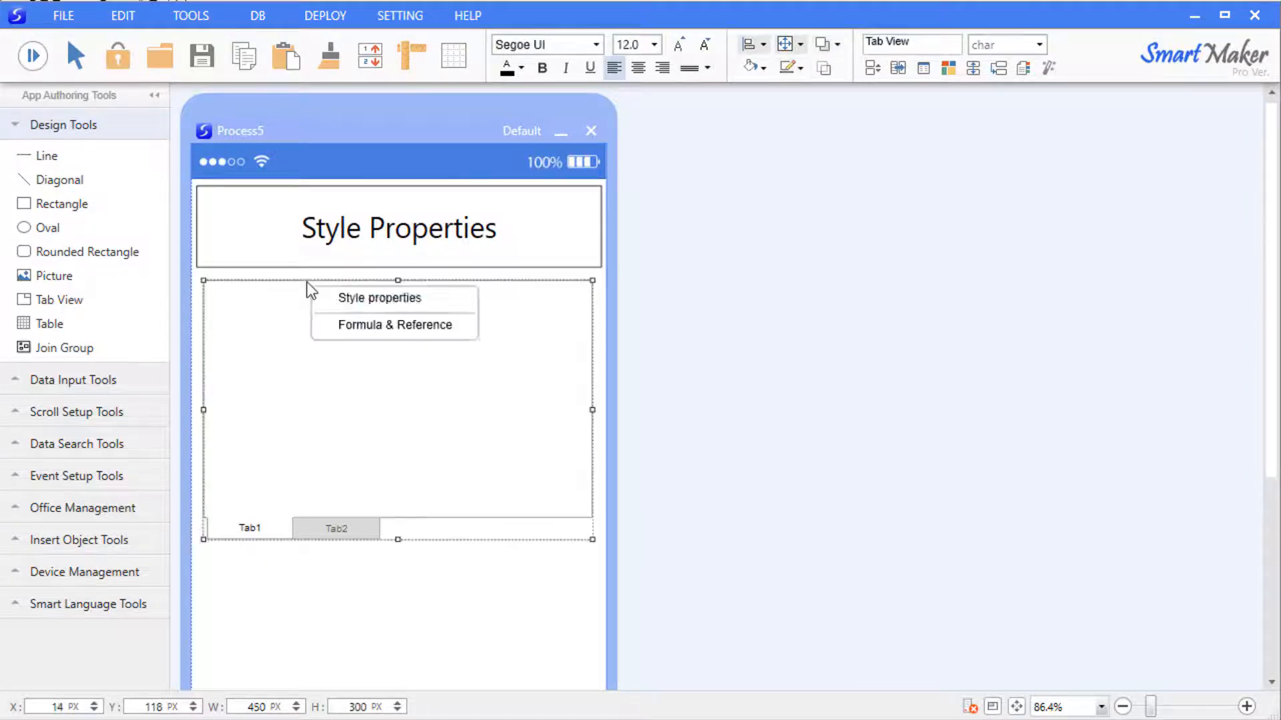
pyautogui.click(336, 297)
pyautogui.moveTo(579, 325); pyautogui.dragTo(838, 196)
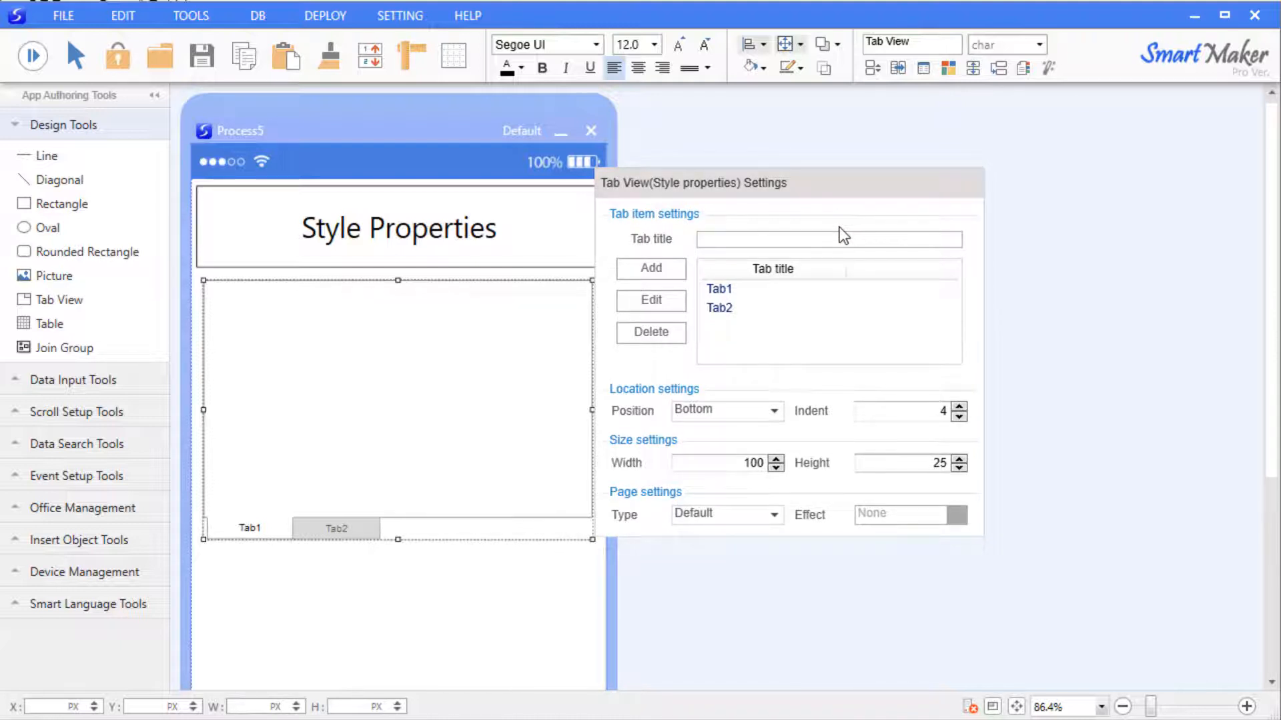
pyautogui.click(846, 307)
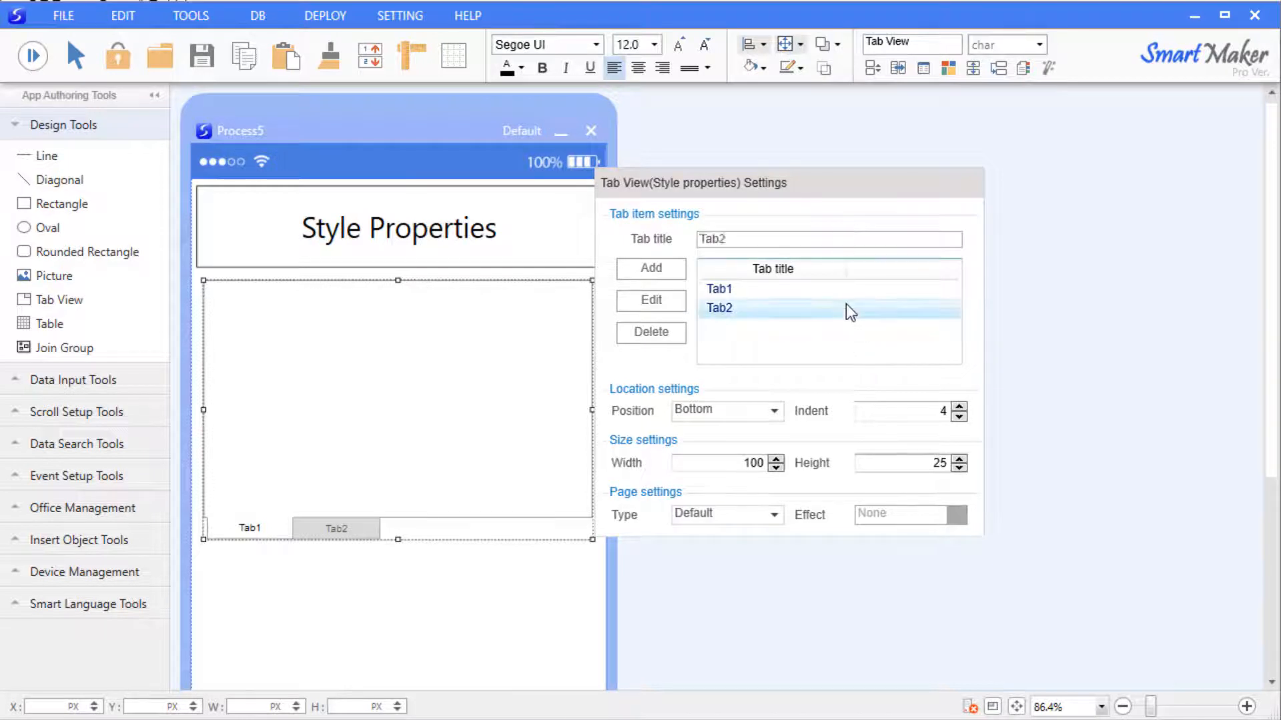
pyautogui.click(835, 289)
pyautogui.doubleClick(774, 237)
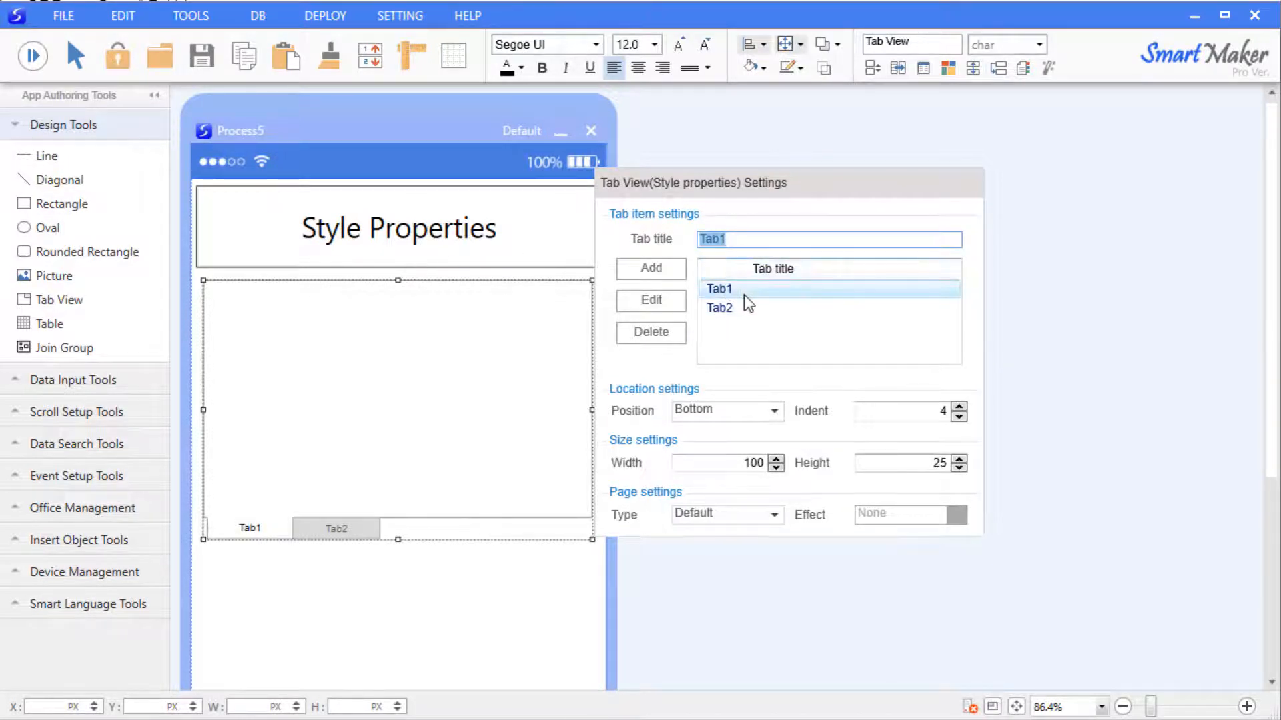
pyautogui.write('Style A')
pyautogui.click(671, 306)
# Rename Tab2 to Style B and add a third tab named Style C.
pyautogui.click(801, 307)
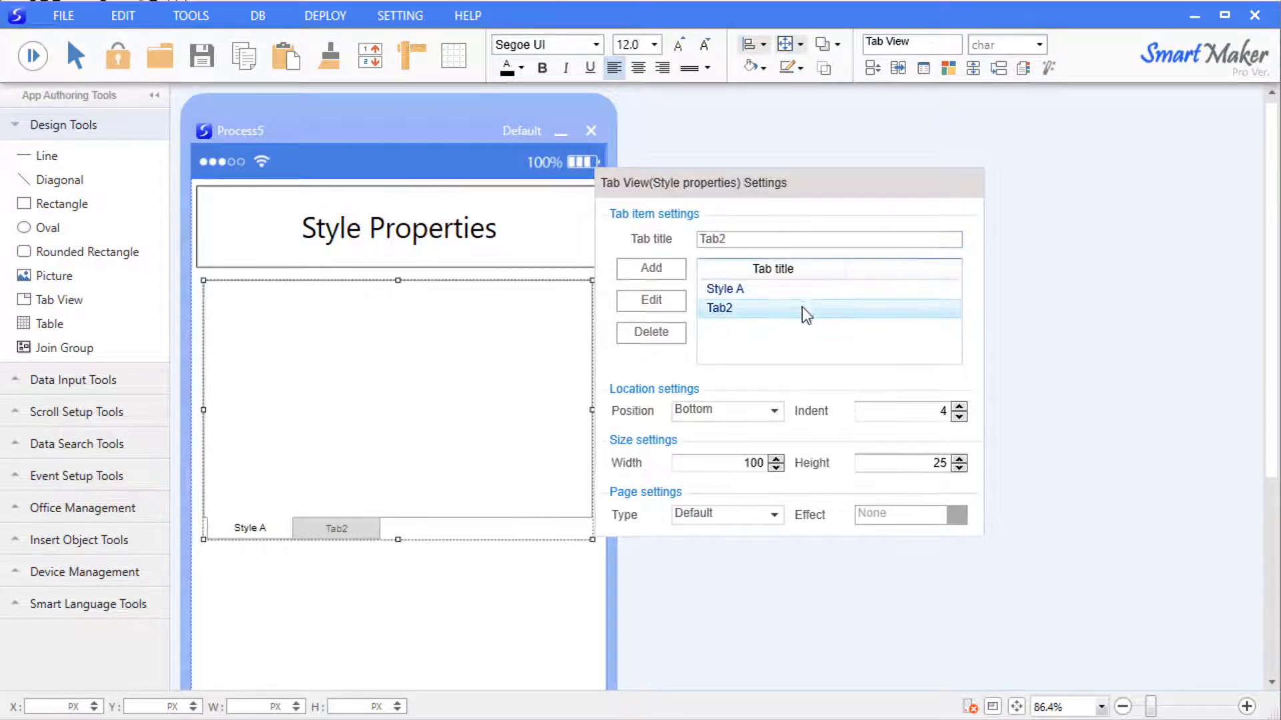
pyautogui.doubleClick(801, 239)
pyautogui.press('BackSpace')
pyautogui.write('S')
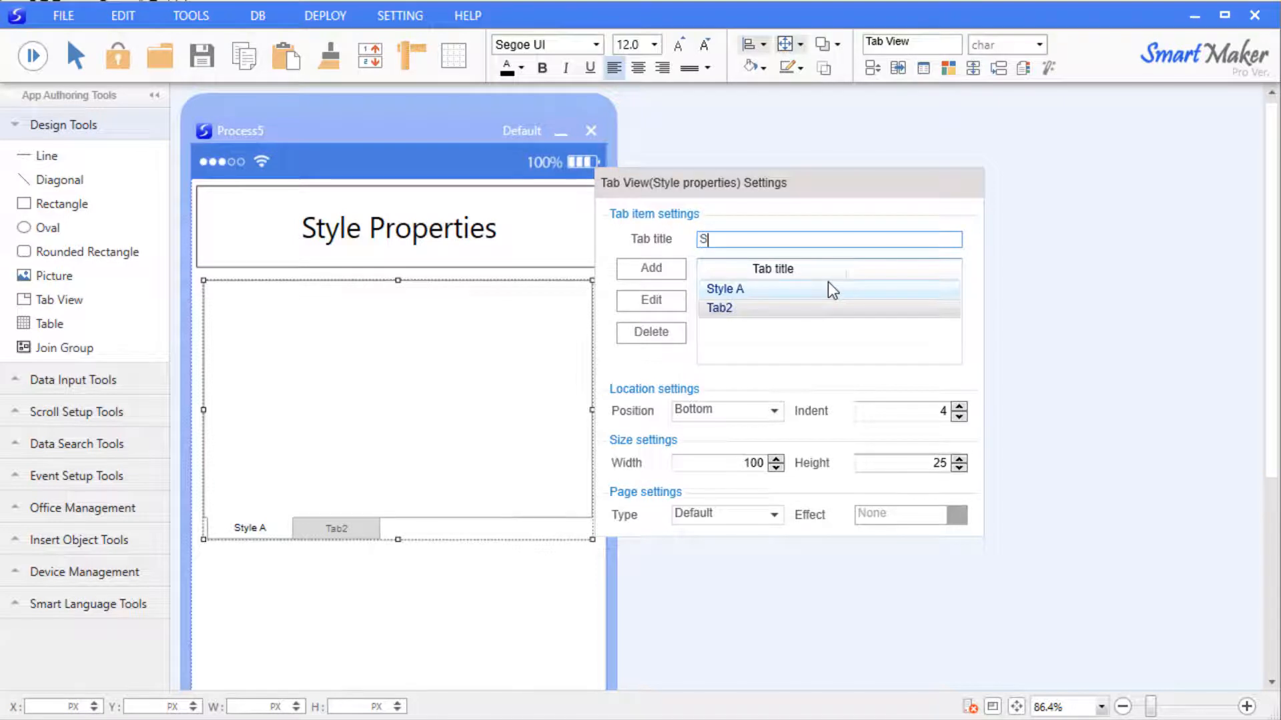
pyautogui.write('tyle B')
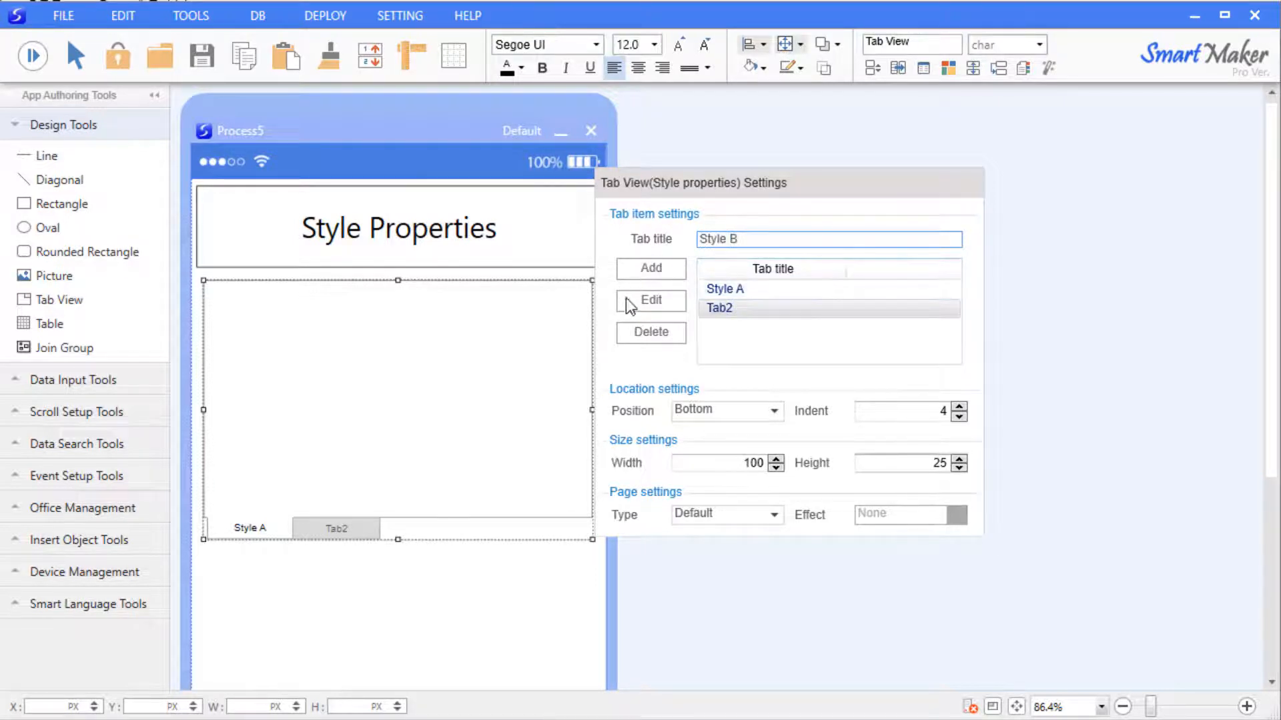
pyautogui.click(649, 301)
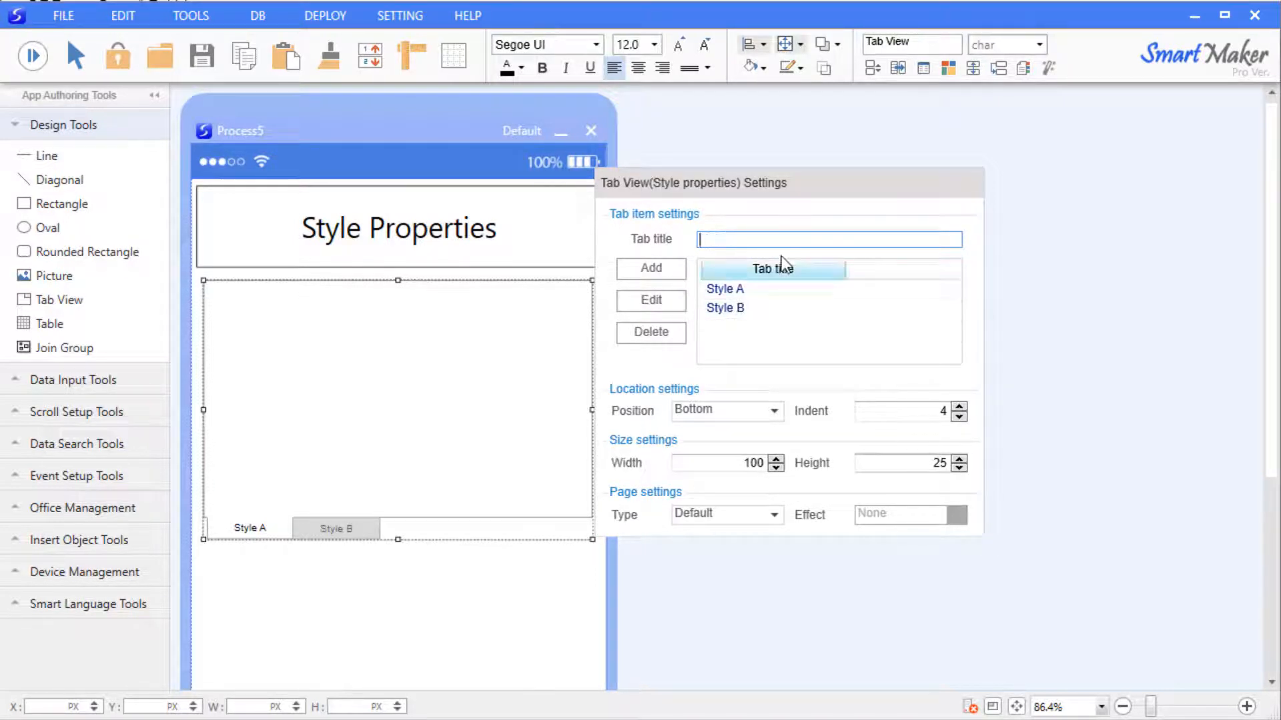
pyautogui.write('Style C')
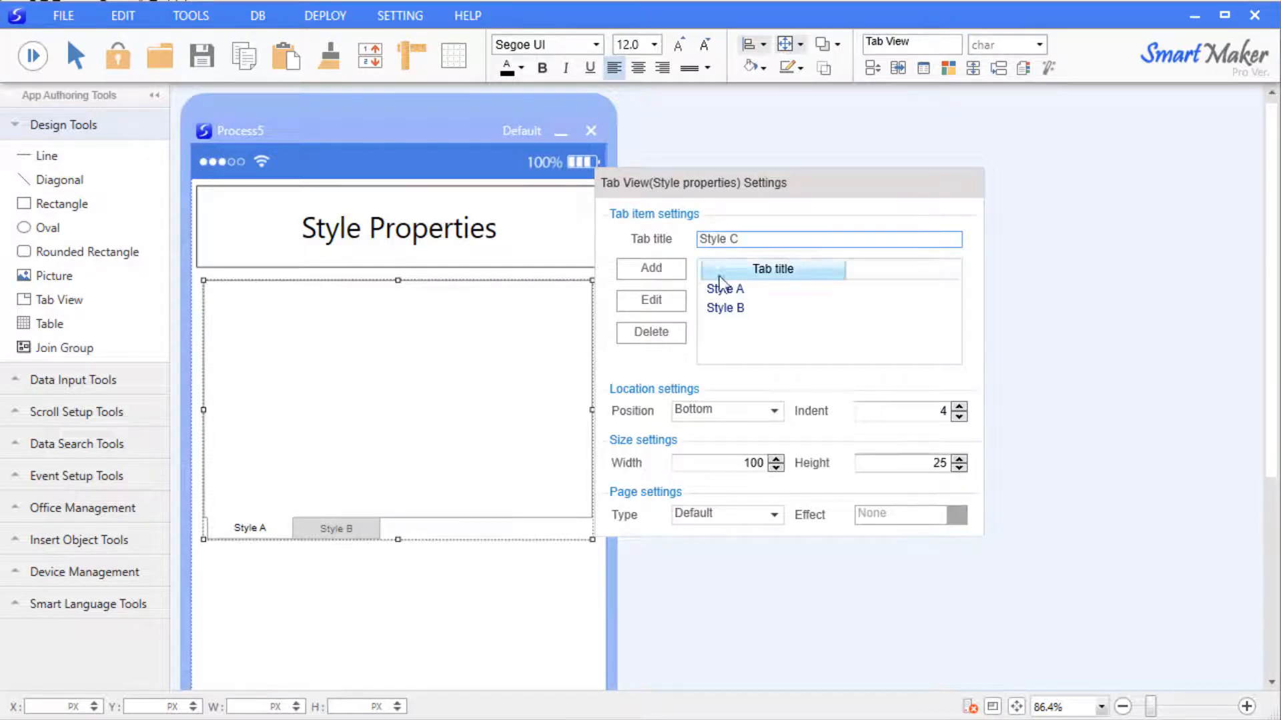
pyautogui.click(659, 275)
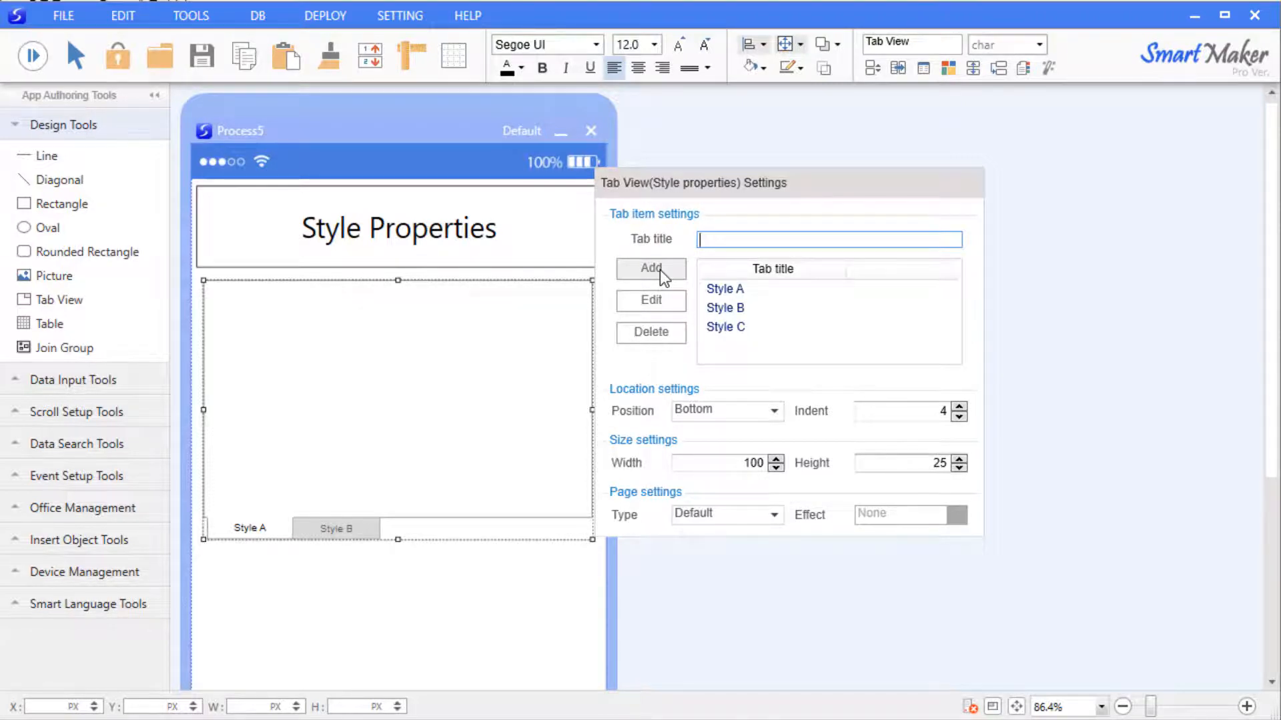
# Put the tabs along the top with indent 20 and tab width and height 50.
pyautogui.click(776, 411)
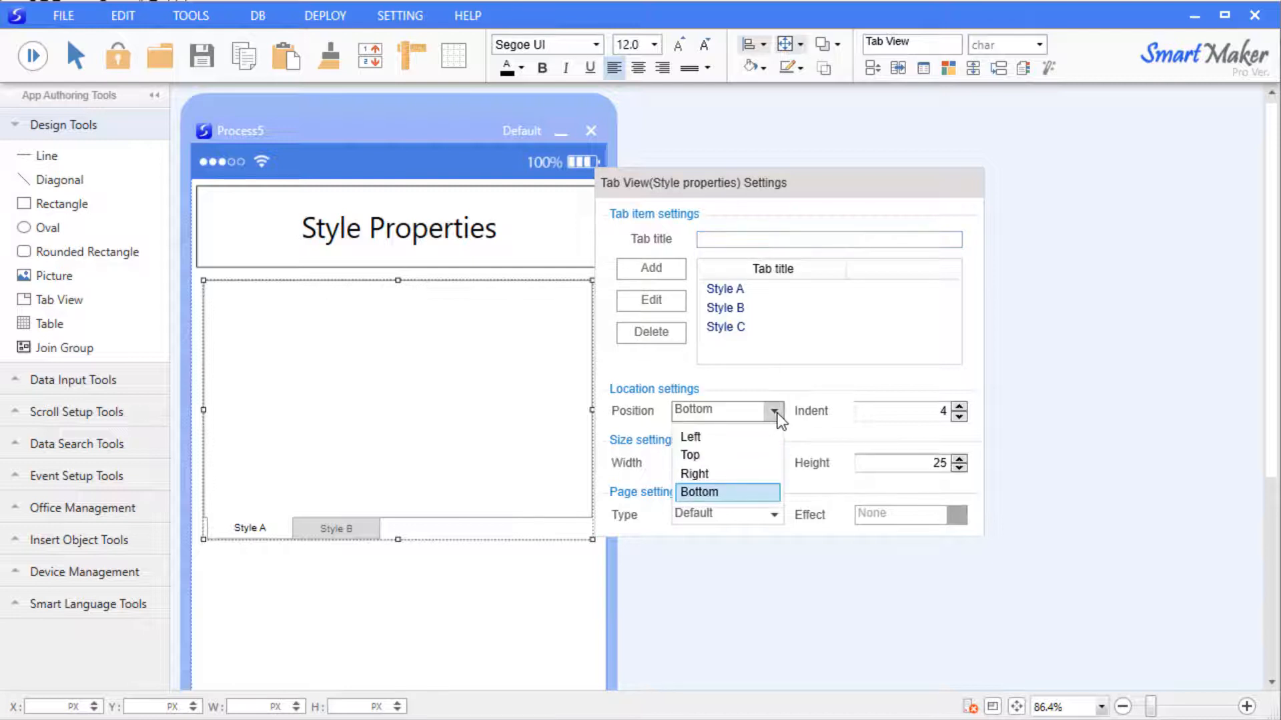
pyautogui.click(756, 460)
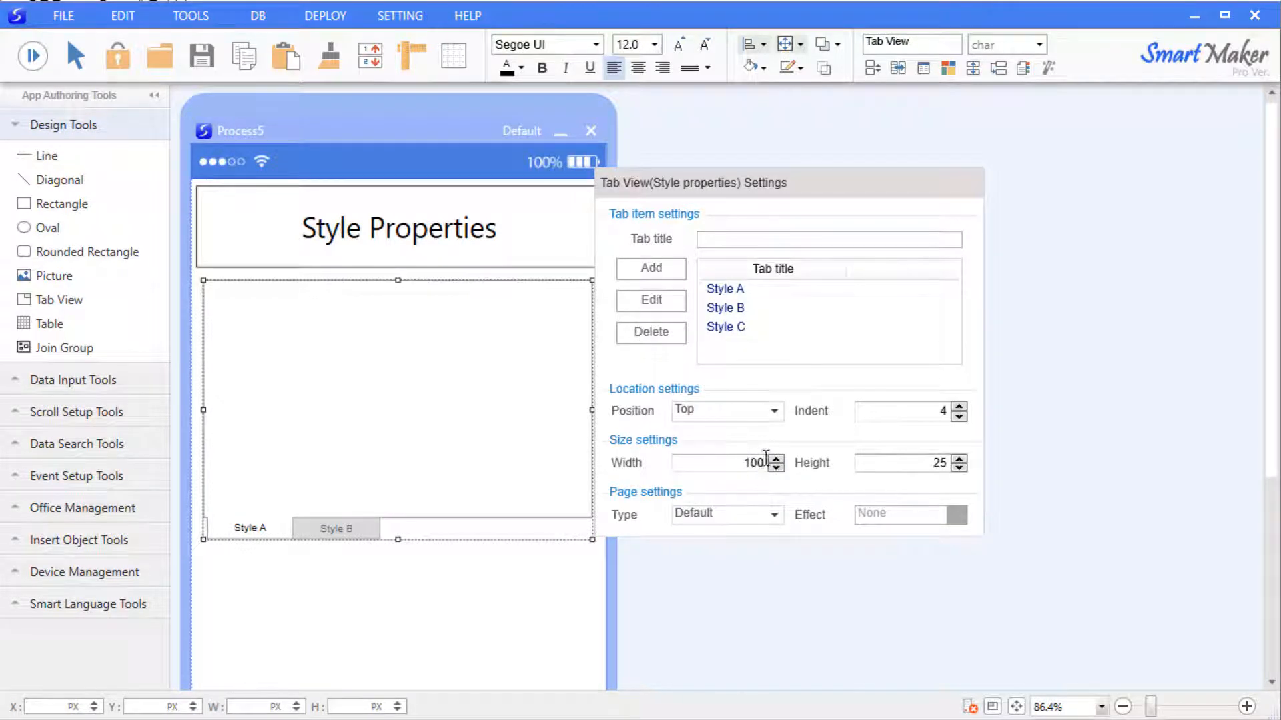
pyautogui.click(958, 406)
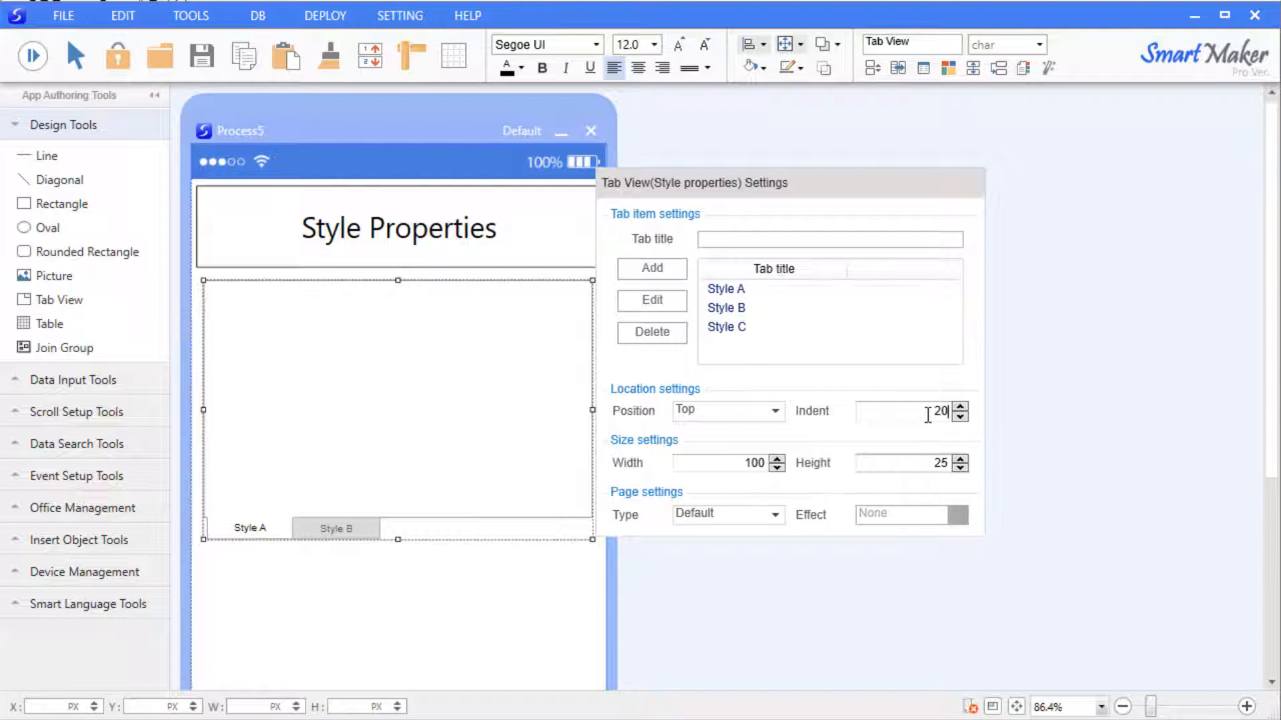
pyautogui.doubleClick(755, 463)
pyautogui.write('50')
pyautogui.press('Tab')
pyautogui.write('50')
pyautogui.click(1085, 451)
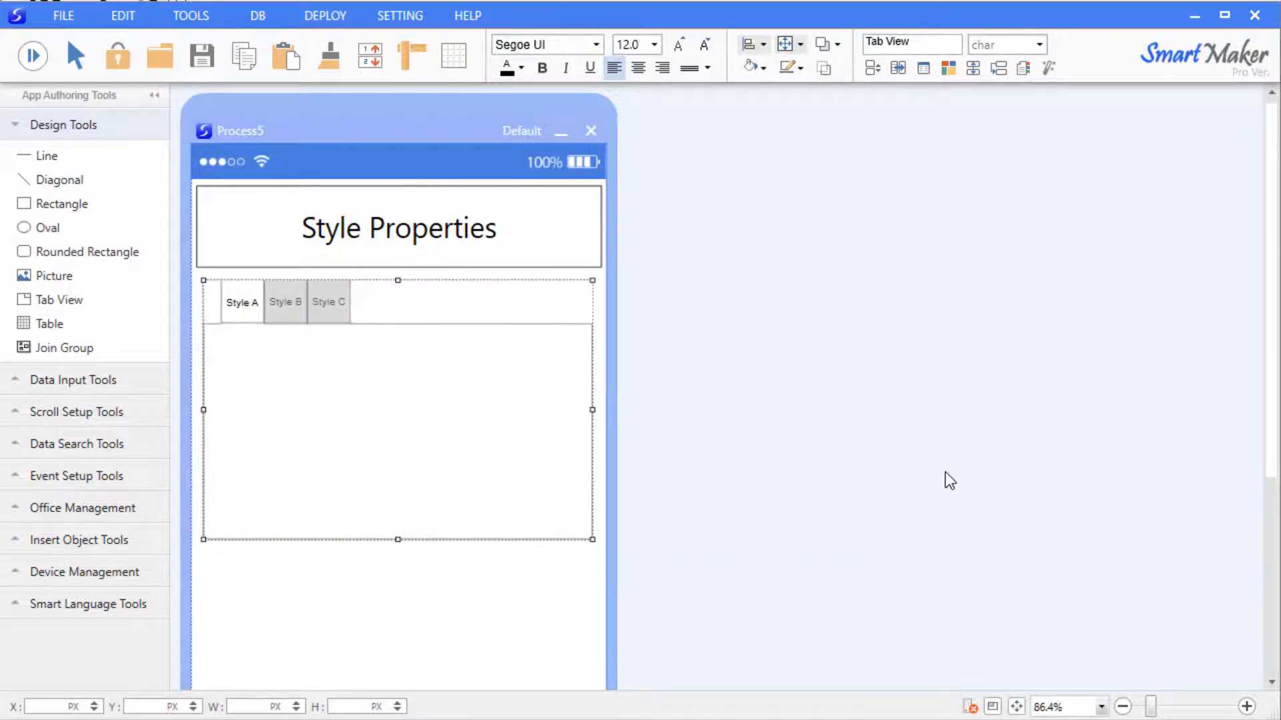
pyautogui.click(286, 302)
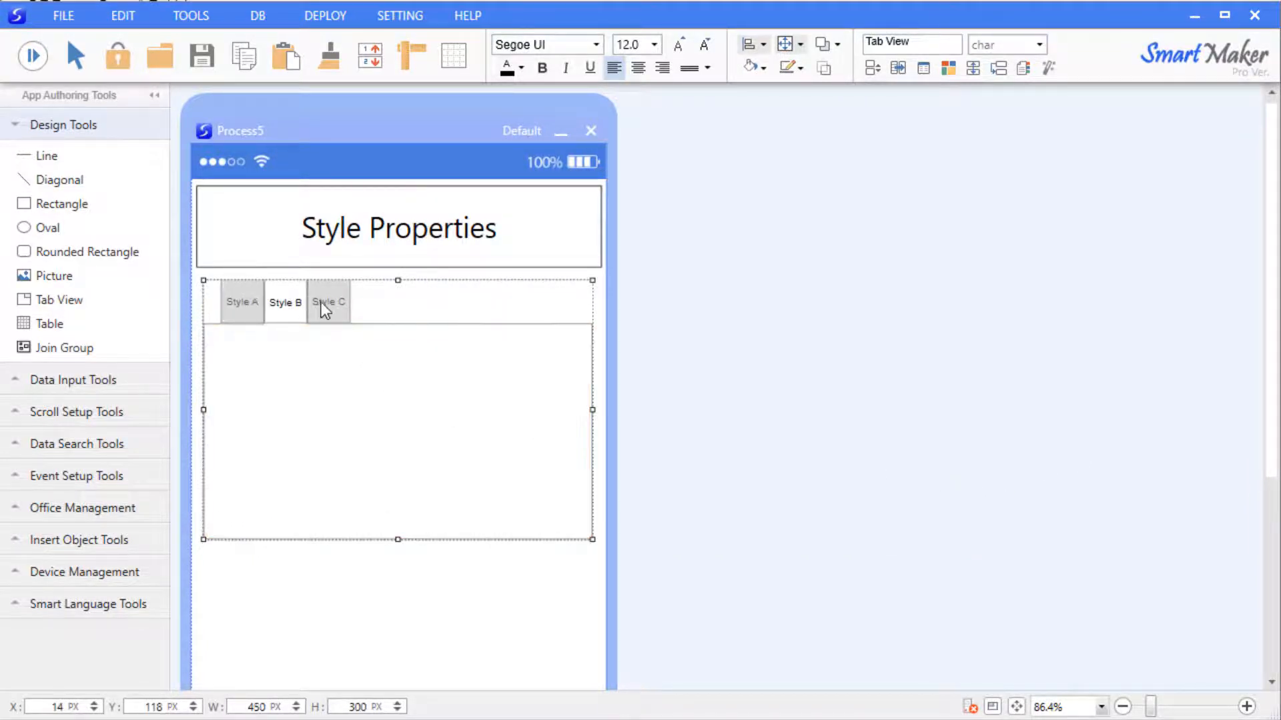
pyautogui.click(243, 304)
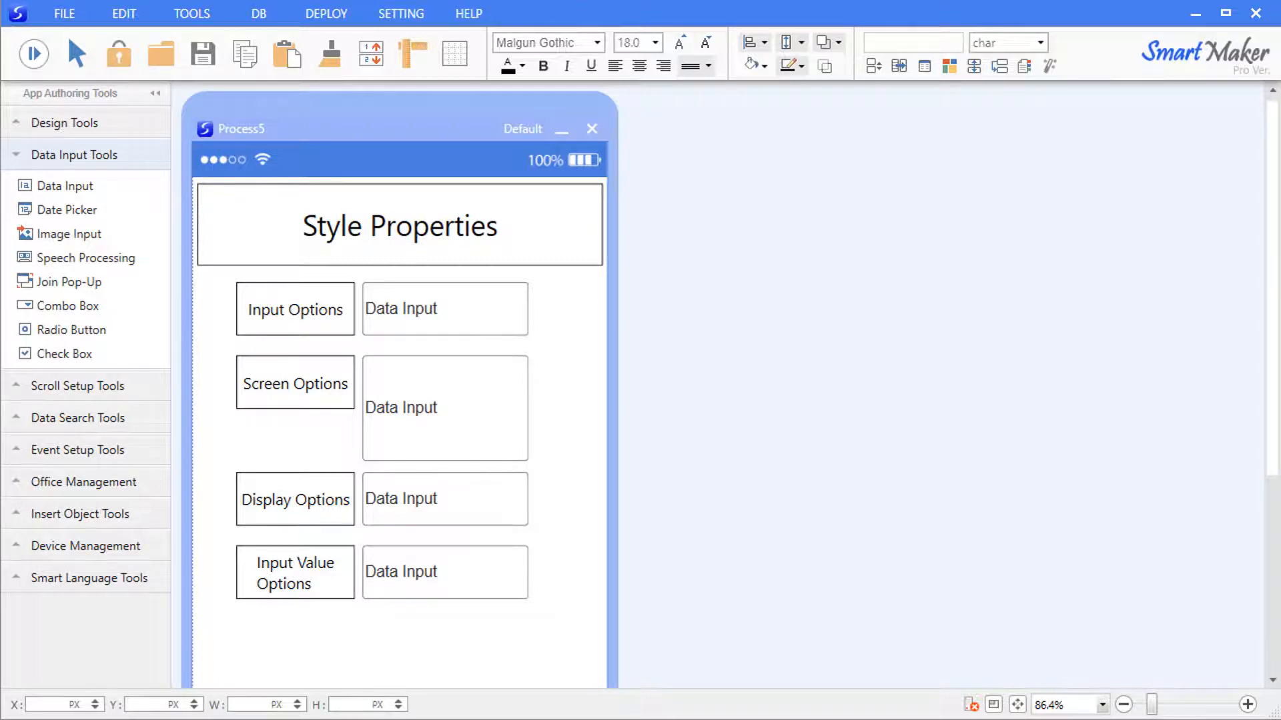
pyautogui.click(65, 185)
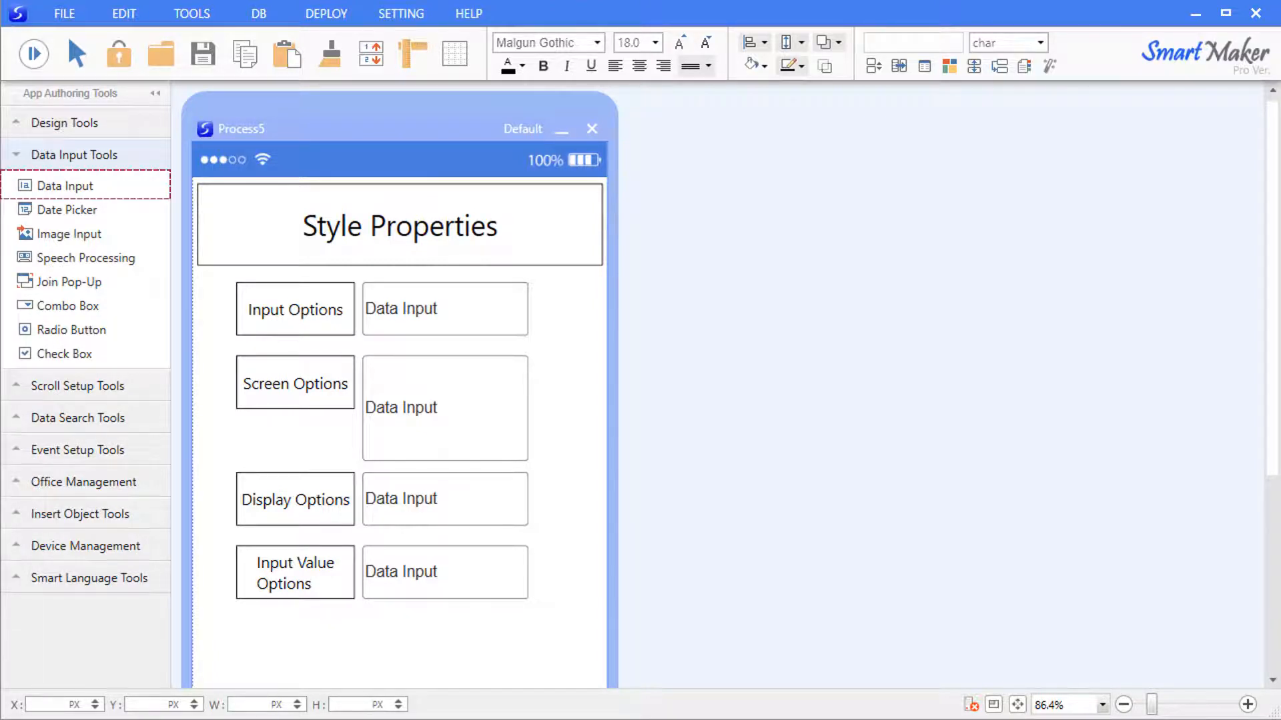
pyautogui.click(69, 233)
pyautogui.click(85, 257)
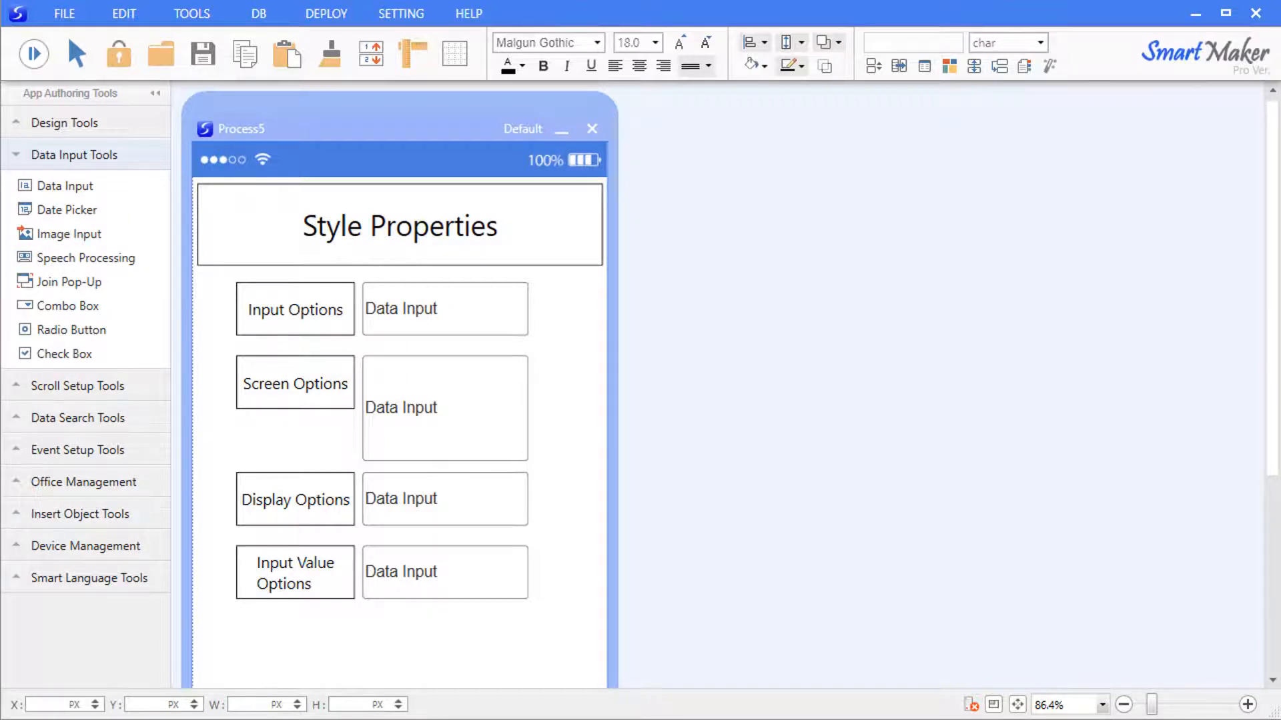
# Tick Number under Input options for the first Data Input field.
pyautogui.rightClick(398, 308)
pyautogui.click(456, 316)
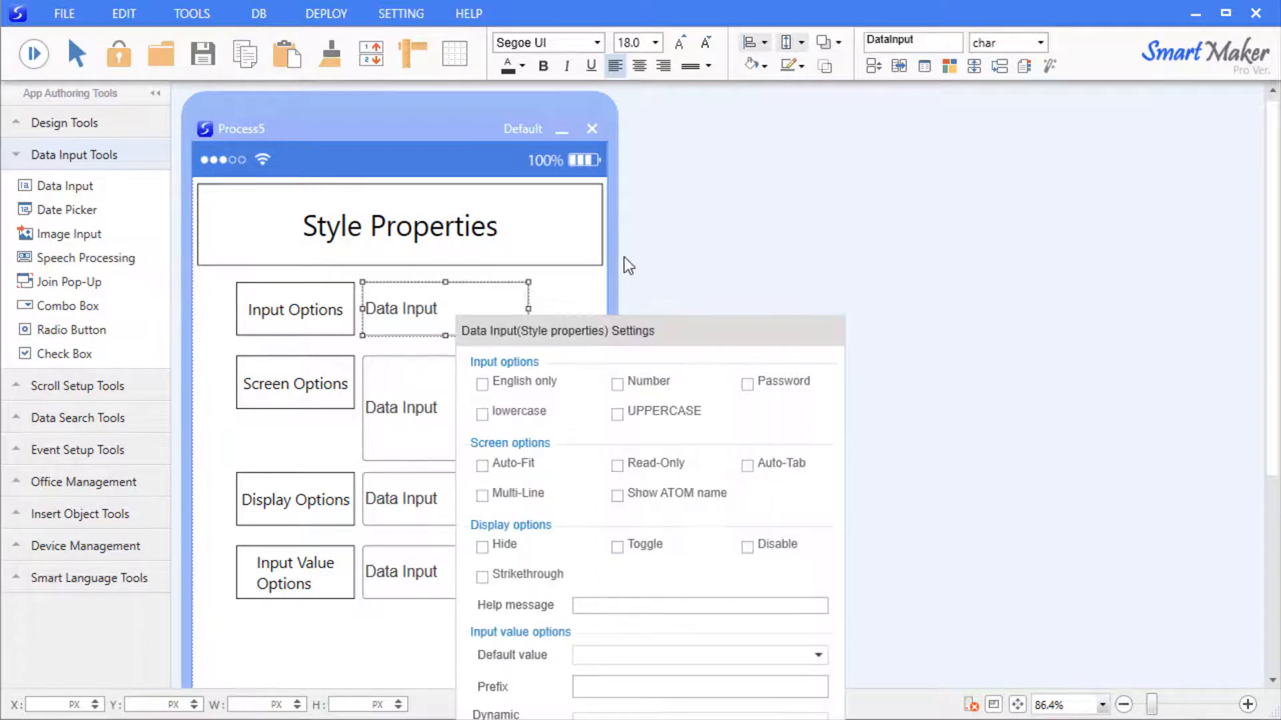
pyautogui.moveTo(552, 345); pyautogui.dragTo(752, 196)
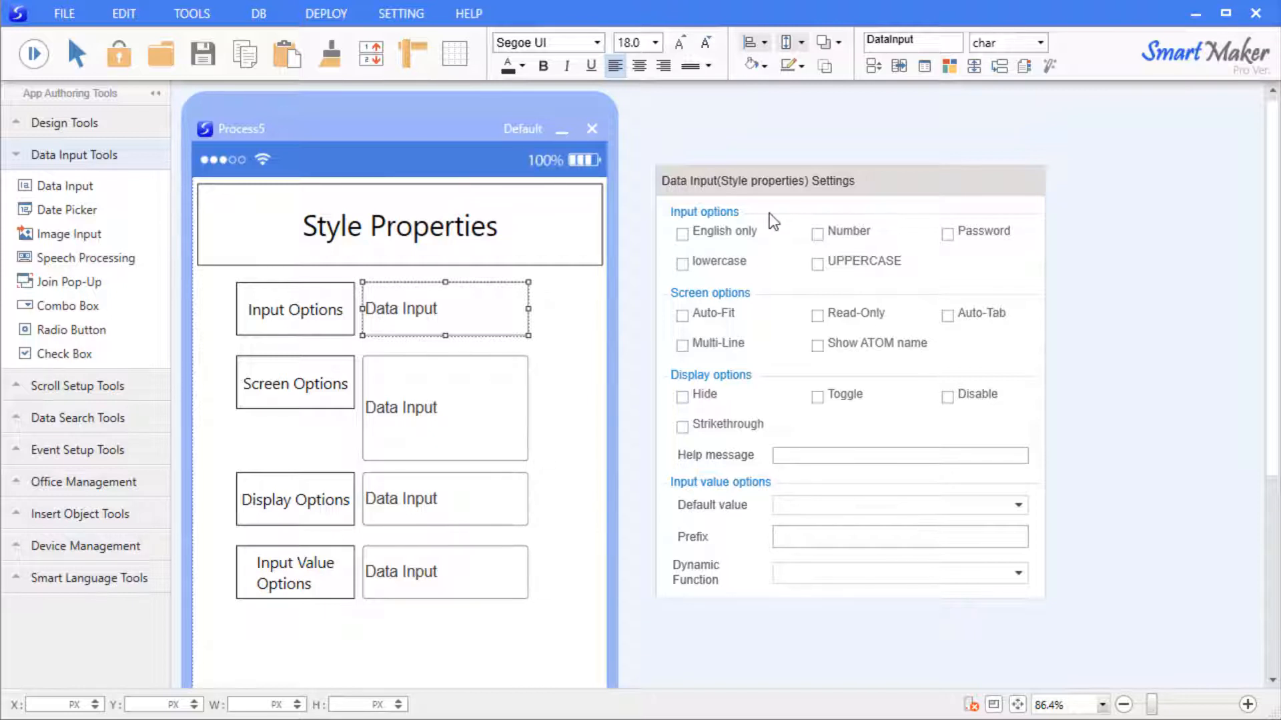
pyautogui.click(819, 233)
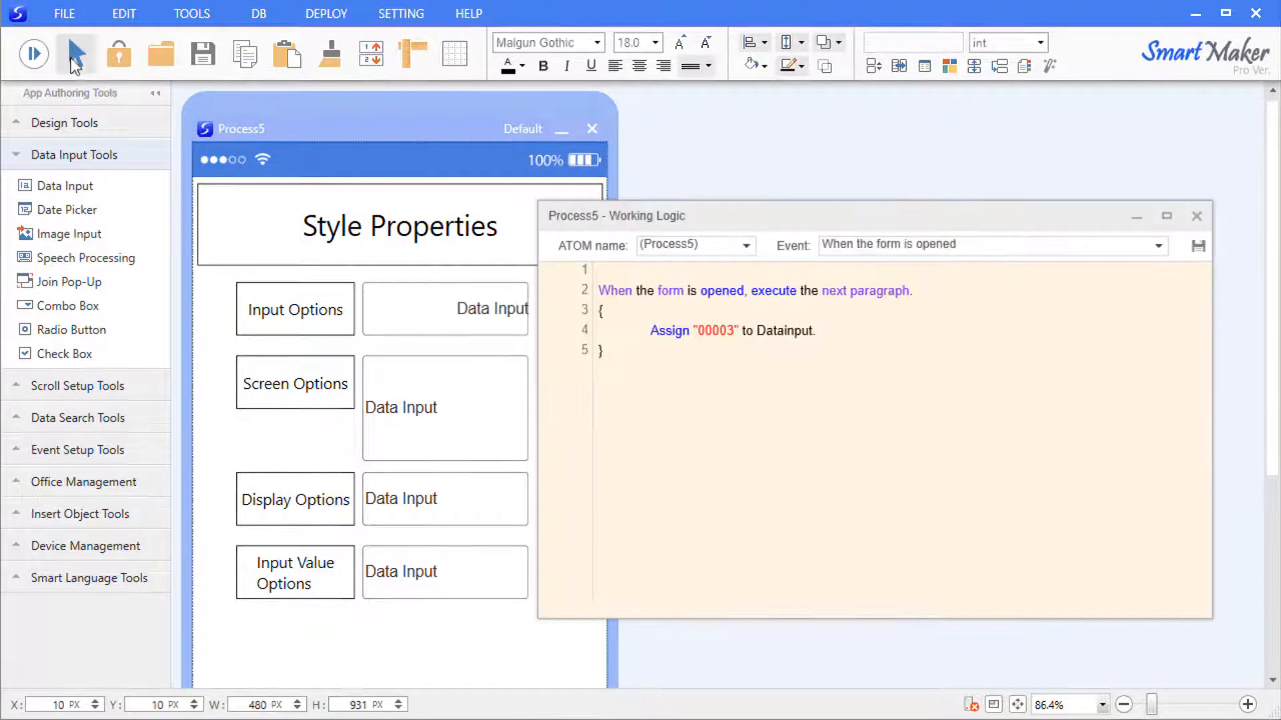
pyautogui.click(33, 53)
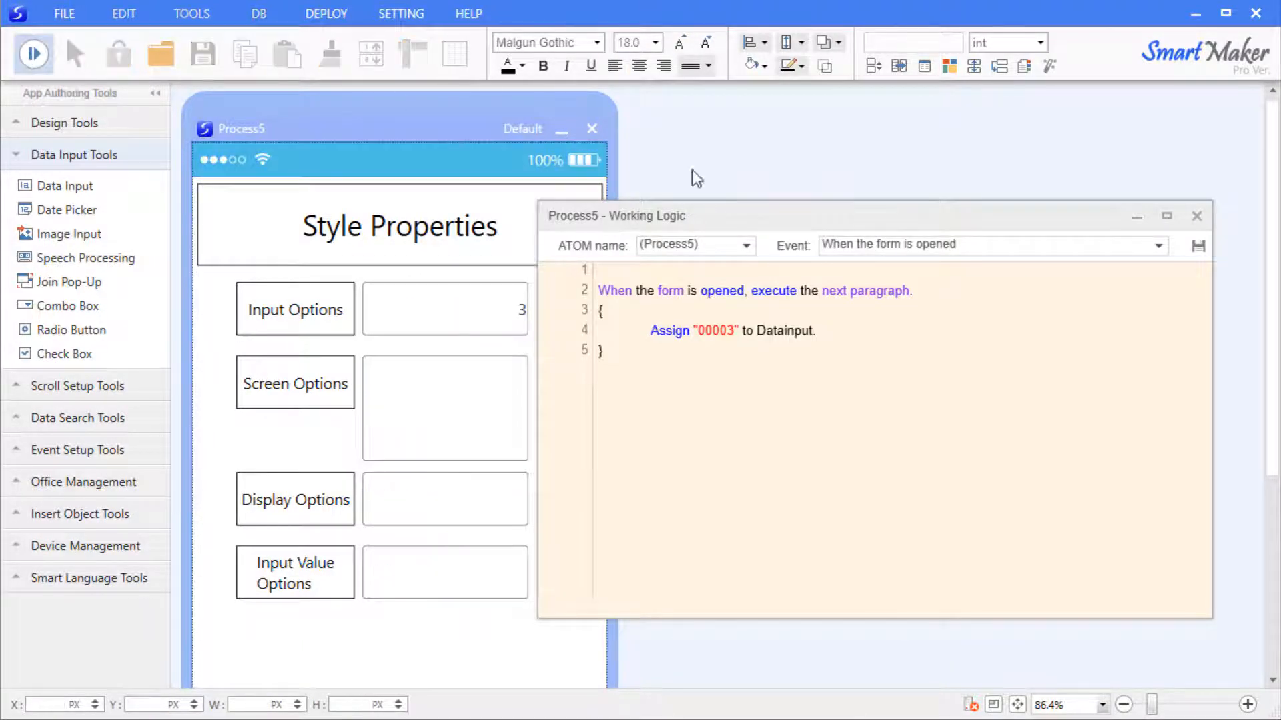
# Review the working logic assigning "00003", then run the form and type 10,000,000 in the field.
pyautogui.moveTo(1209, 355); pyautogui.dragTo(985, 374)
pyautogui.moveTo(687, 214)
pyautogui.mouseDown()
pyautogui.moveTo(707, 202)
pyautogui.moveTo(696, 207)
pyautogui.mouseUp()
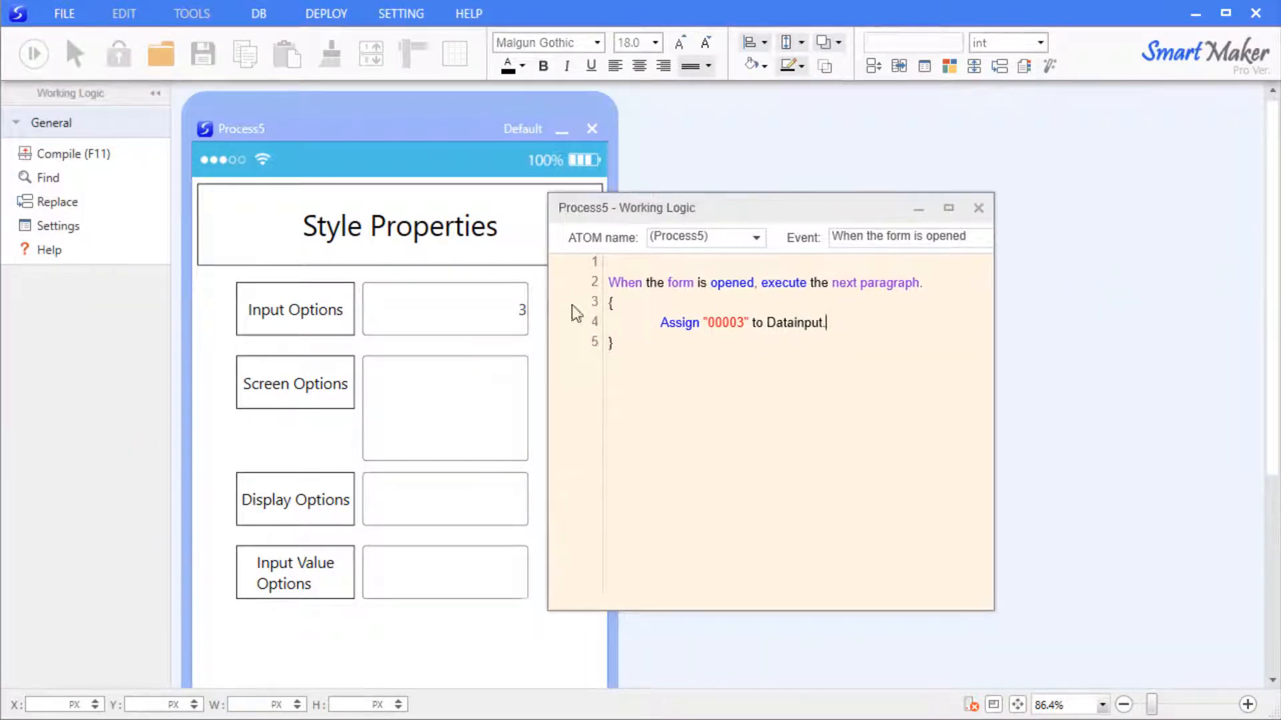
pyautogui.moveTo(764, 324); pyautogui.dragTo(712, 327)
pyautogui.click(681, 322)
pyautogui.click(797, 345)
pyautogui.press('F11')
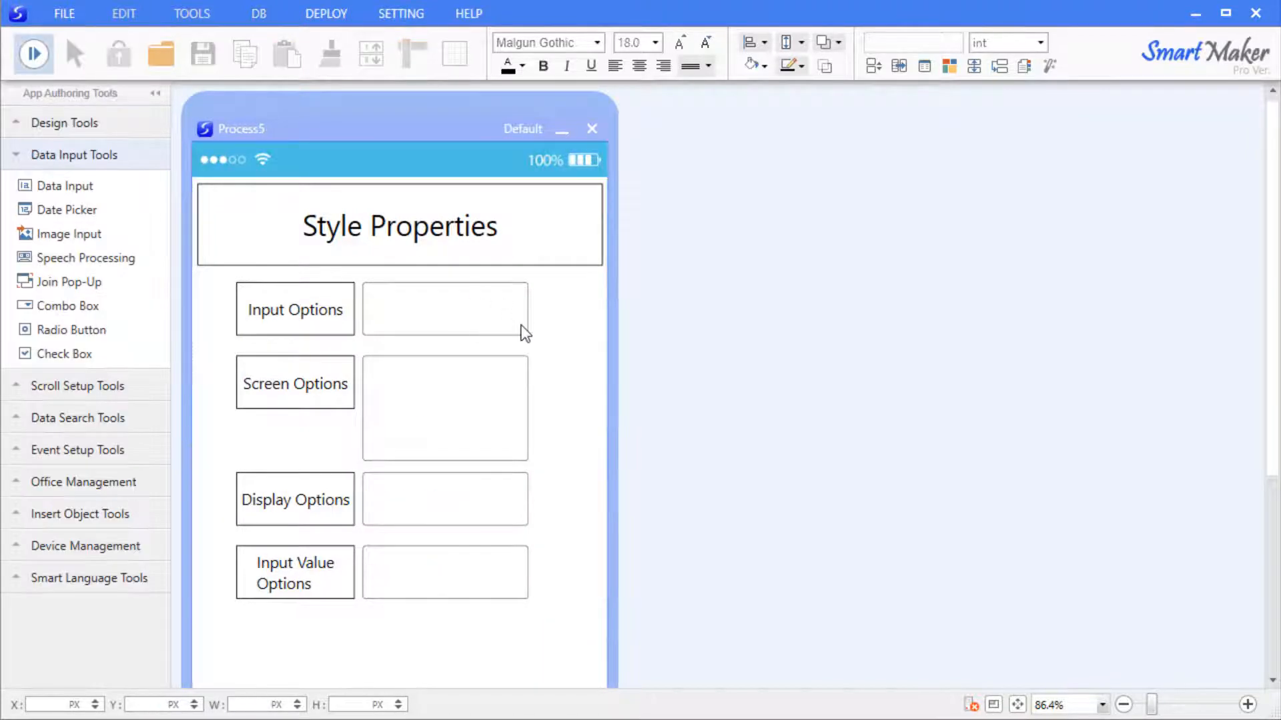
pyautogui.write('10,000,000')
# Stop the preview, close the Data Input settings, then run and stop the preview again.
pyautogui.press('F11')
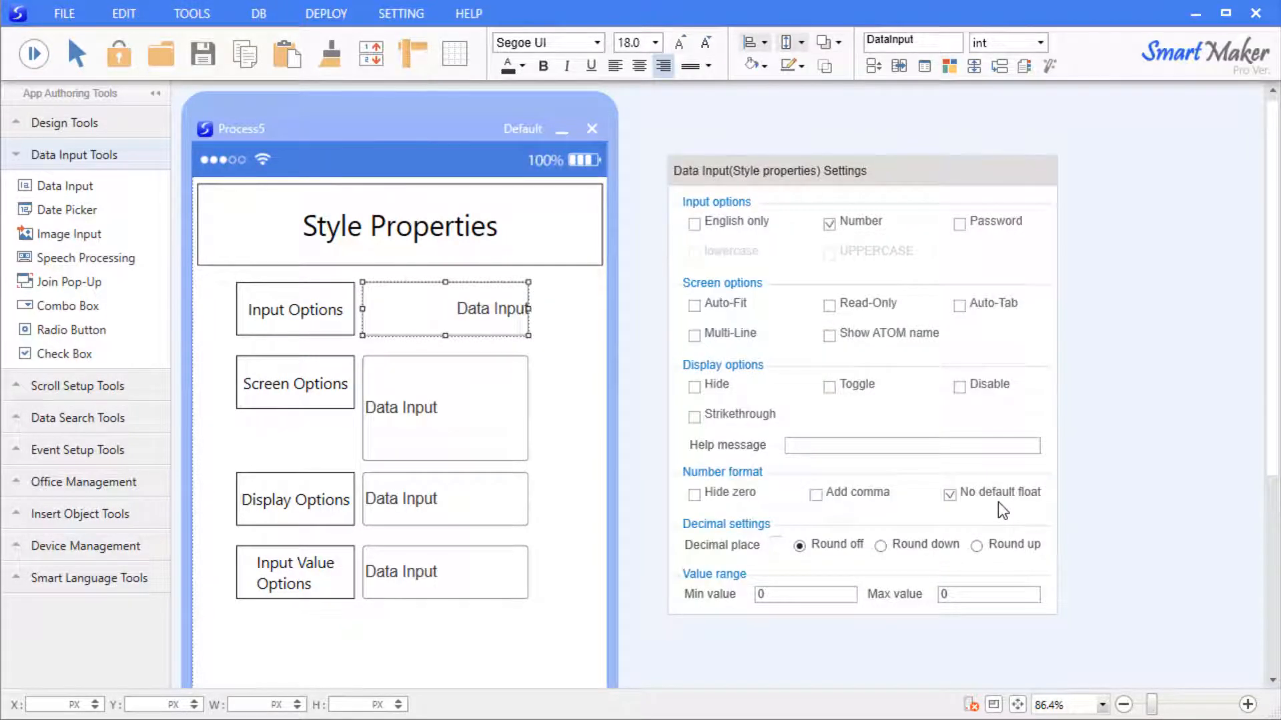
pyautogui.click(1080, 465)
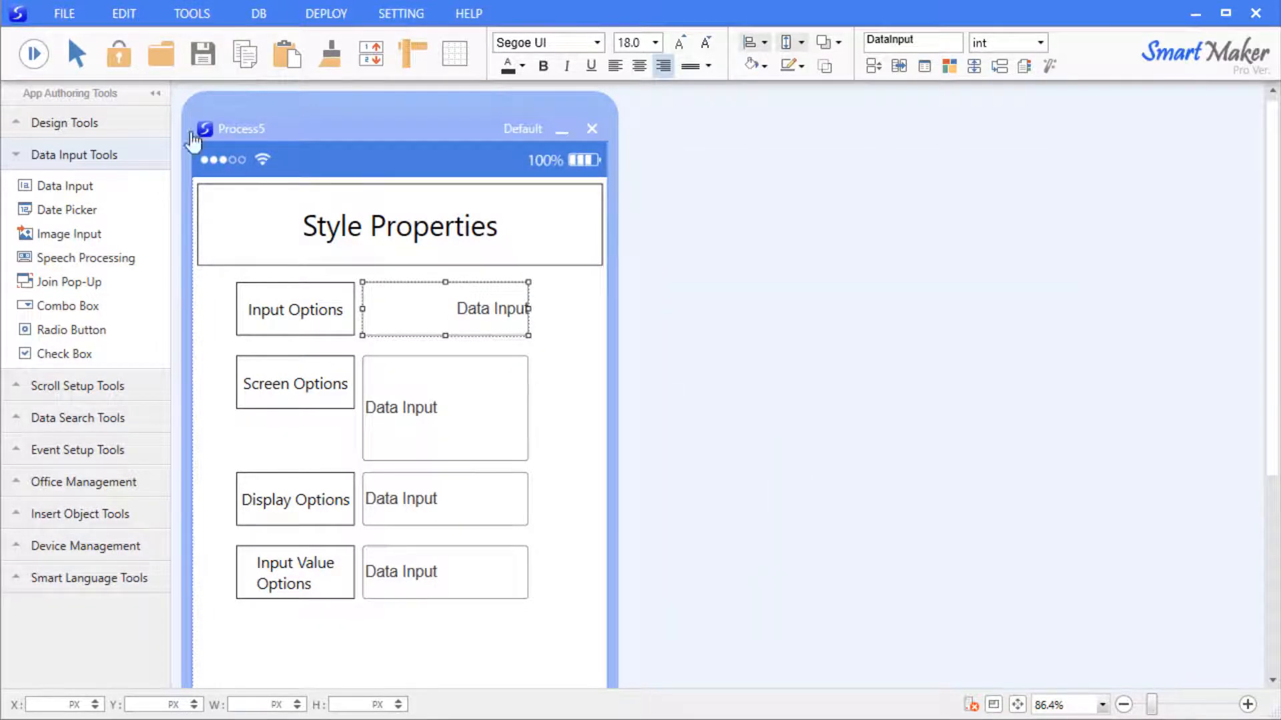
pyautogui.click(33, 54)
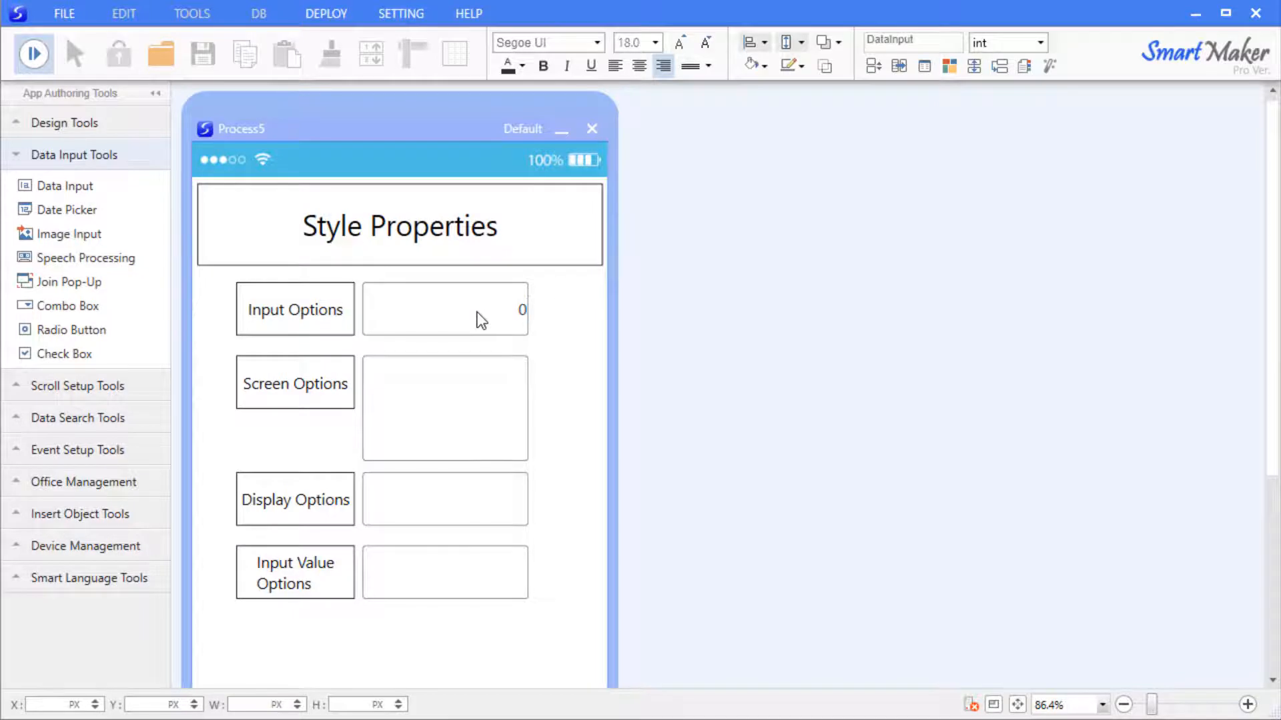
pyautogui.press('Escape')
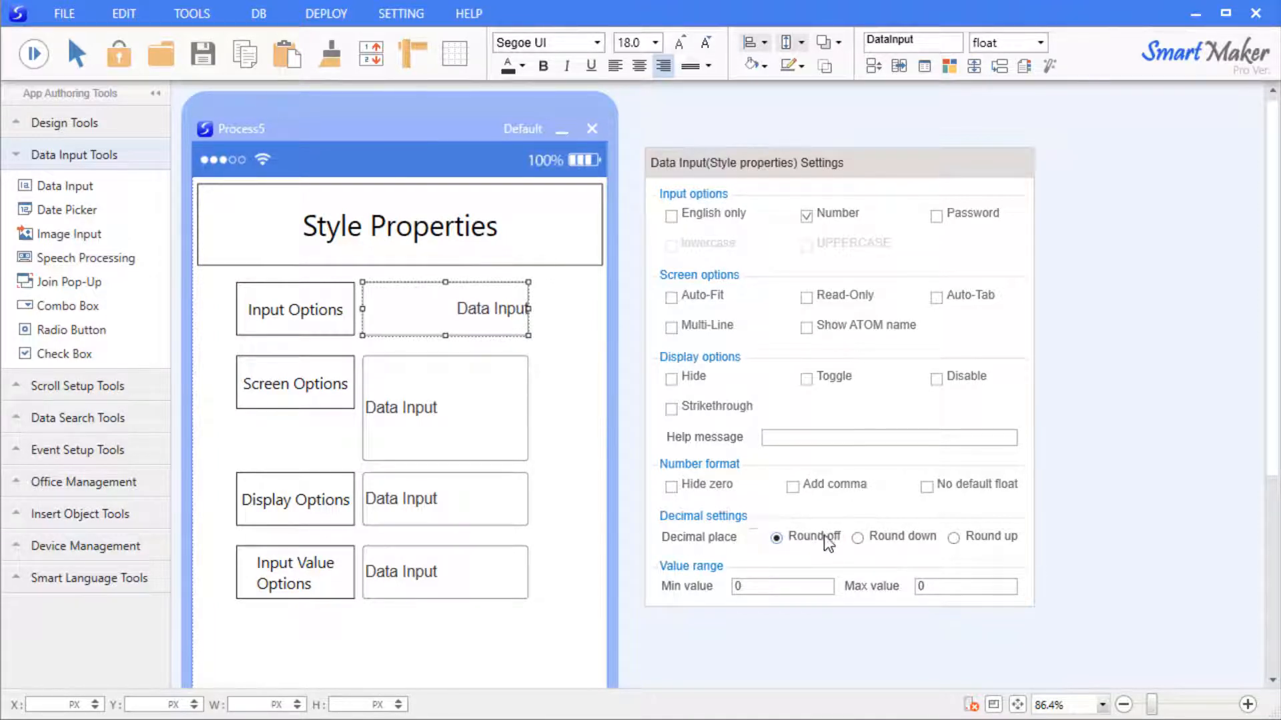
# Switch decimals to round up and limit the Input Options field to a 1–100 value range.
pyautogui.click(889, 543)
pyautogui.click(991, 542)
pyautogui.click(920, 587)
pyautogui.write('100')
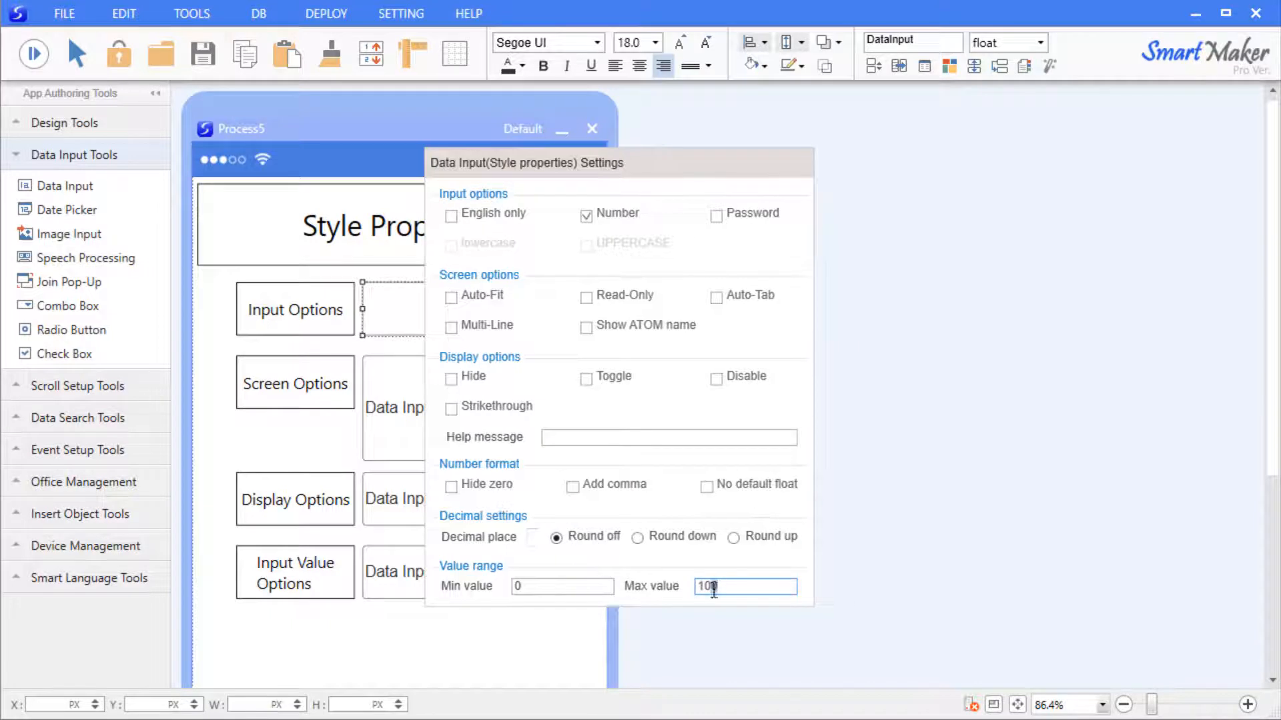
pyautogui.moveTo(642, 163); pyautogui.dragTo(854, 163)
pyautogui.click(771, 587)
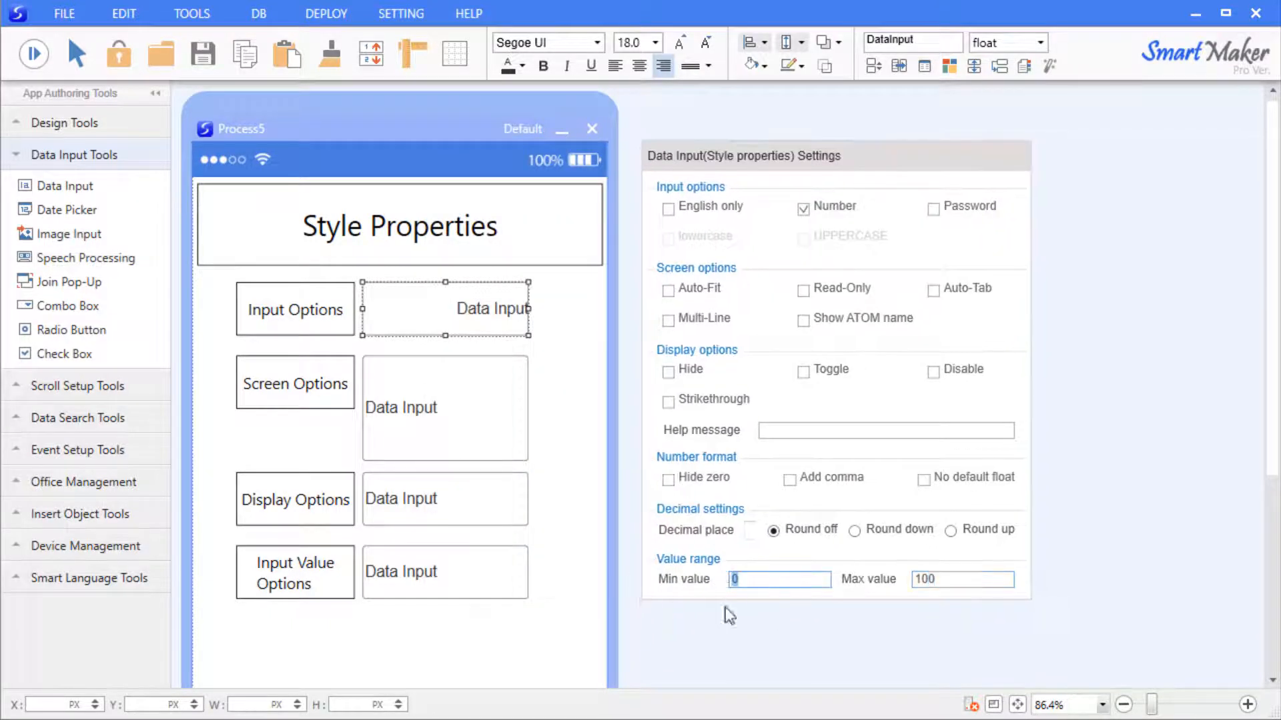
pyautogui.click(755, 620)
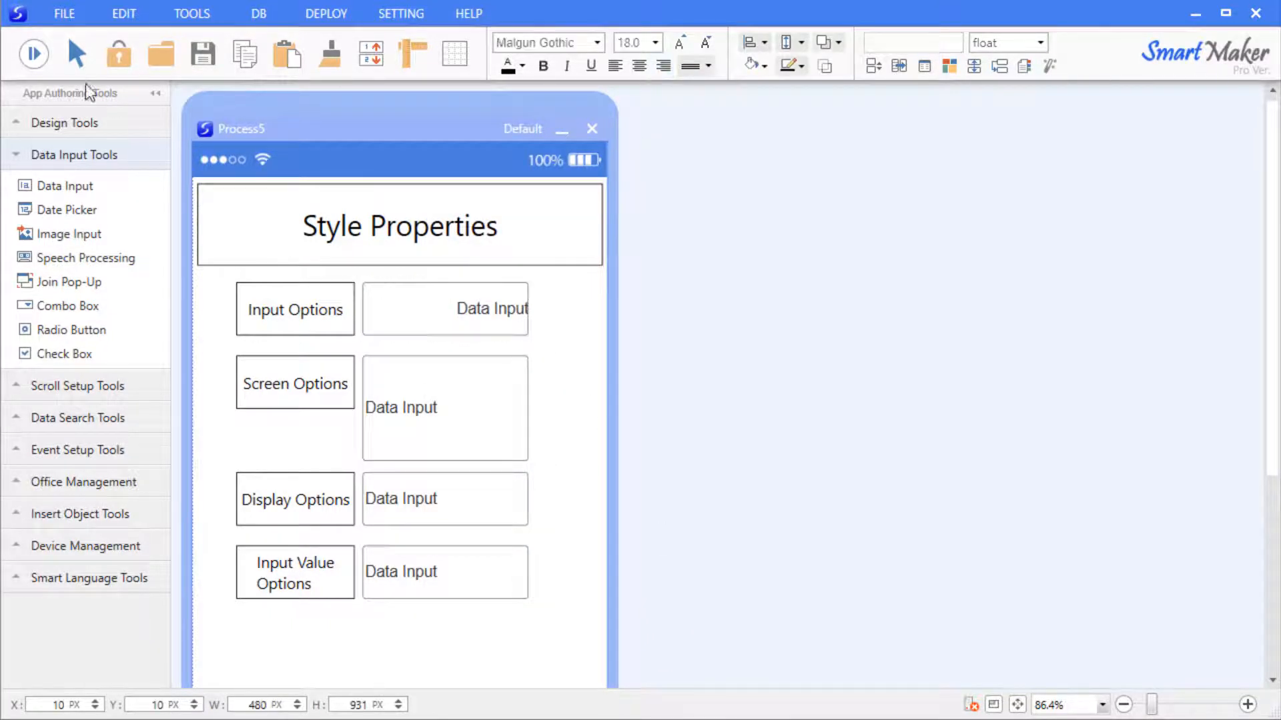
# Preview the app, enter 100 in the field and dismiss the value range warnings.
pyautogui.click(34, 53)
pyautogui.click(477, 393)
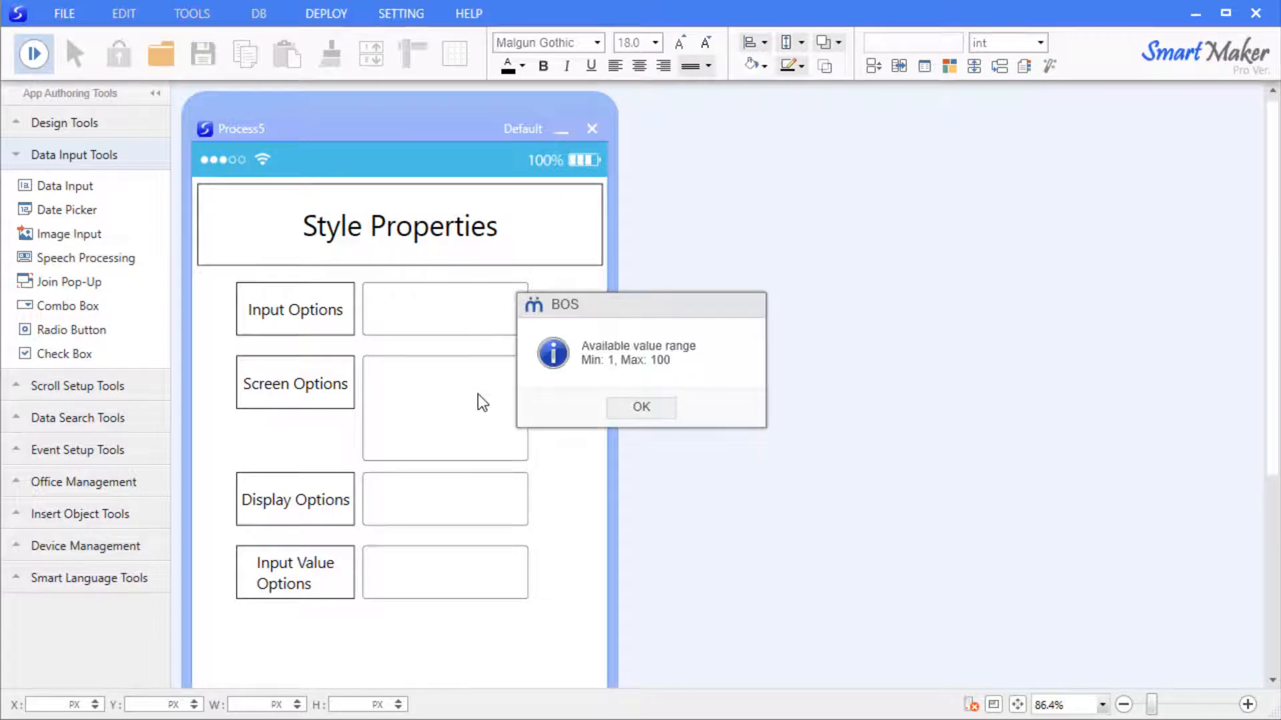
pyautogui.click(639, 409)
pyautogui.click(481, 317)
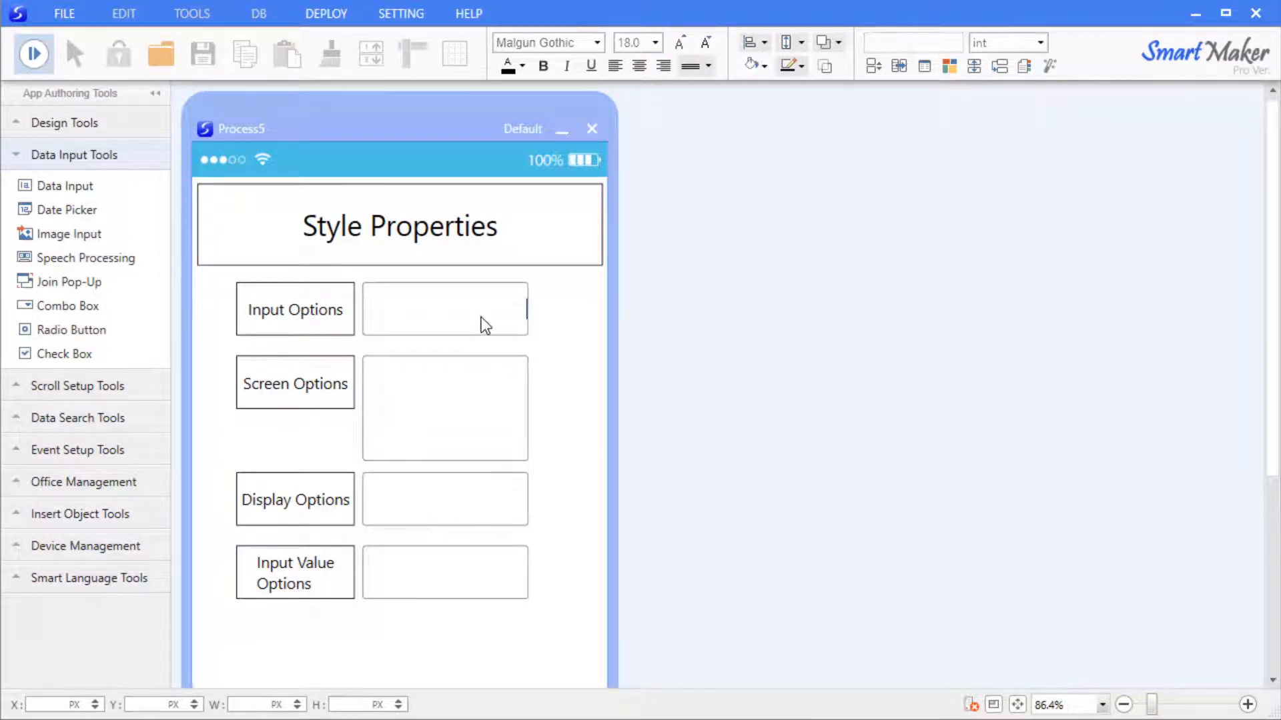
pyautogui.write('100')
pyautogui.click(486, 391)
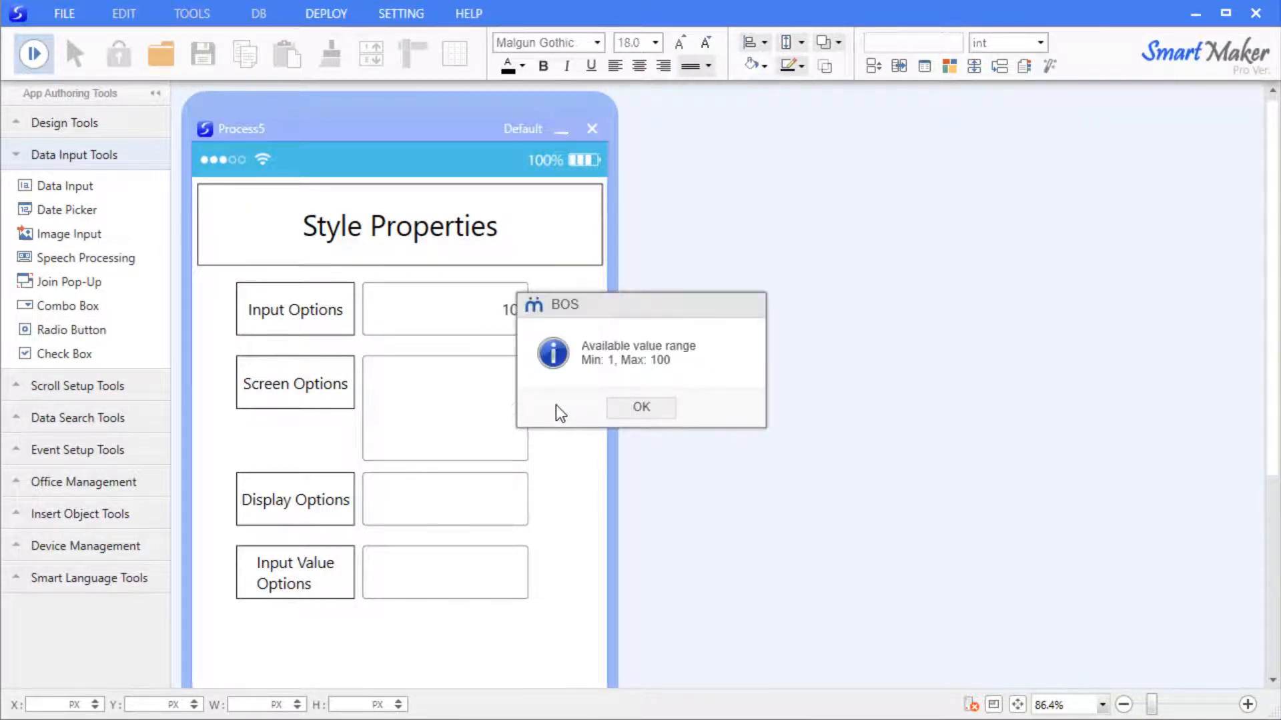
pyautogui.click(640, 407)
pyautogui.click(50, 58)
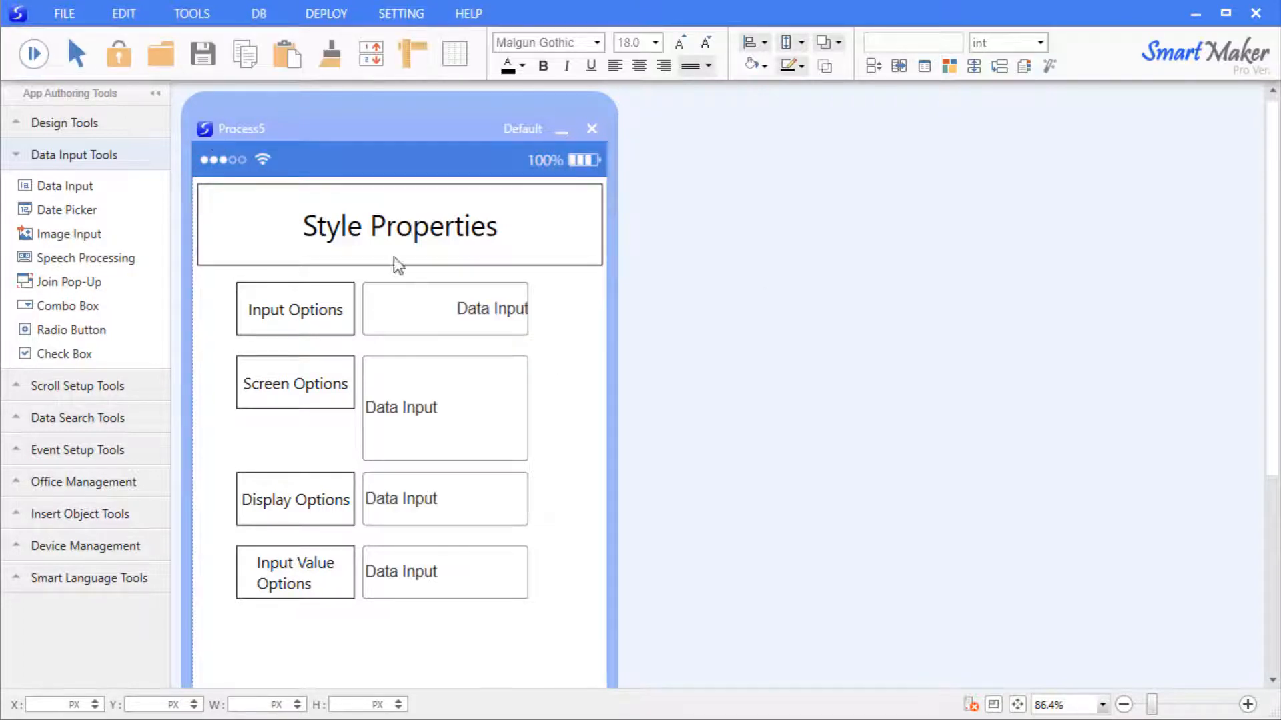
pyautogui.rightClick(426, 318)
# Uncheck Number and test lowercase (abcdef) then uppercase (ABCEDFG) input in the field.
pyautogui.click(482, 334)
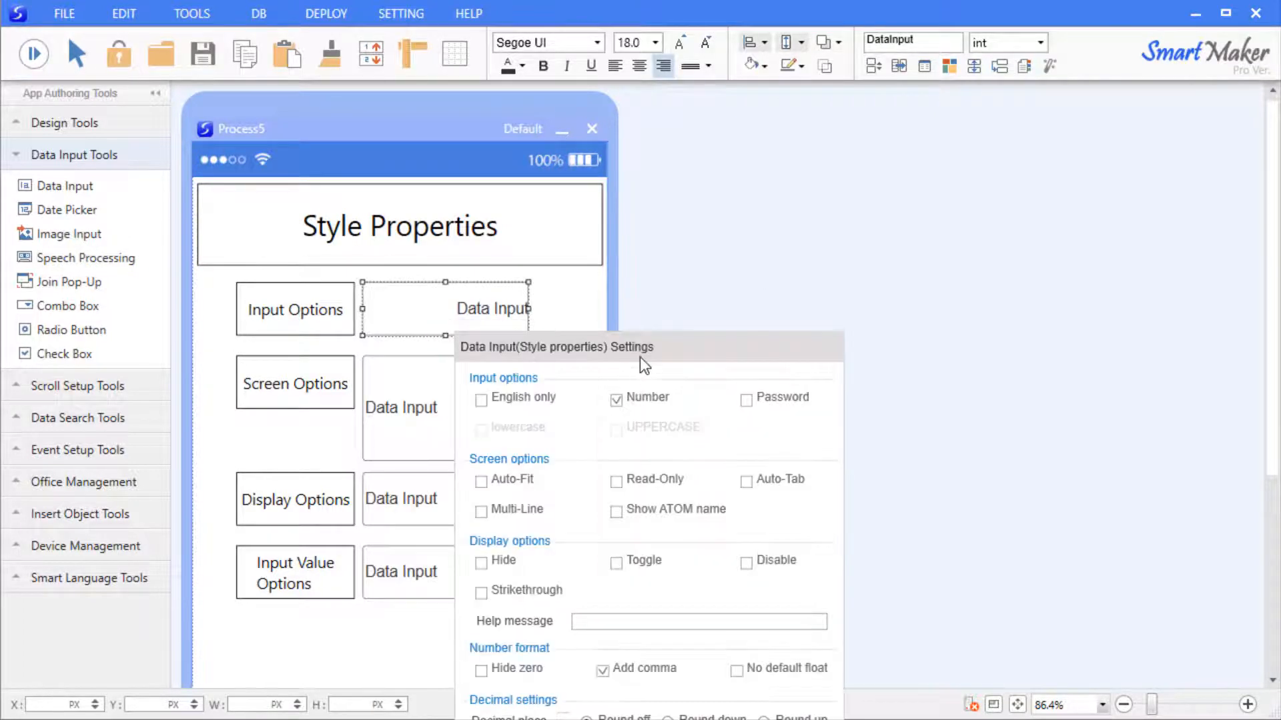
pyautogui.moveTo(639, 358); pyautogui.dragTo(819, 200)
pyautogui.click(824, 245)
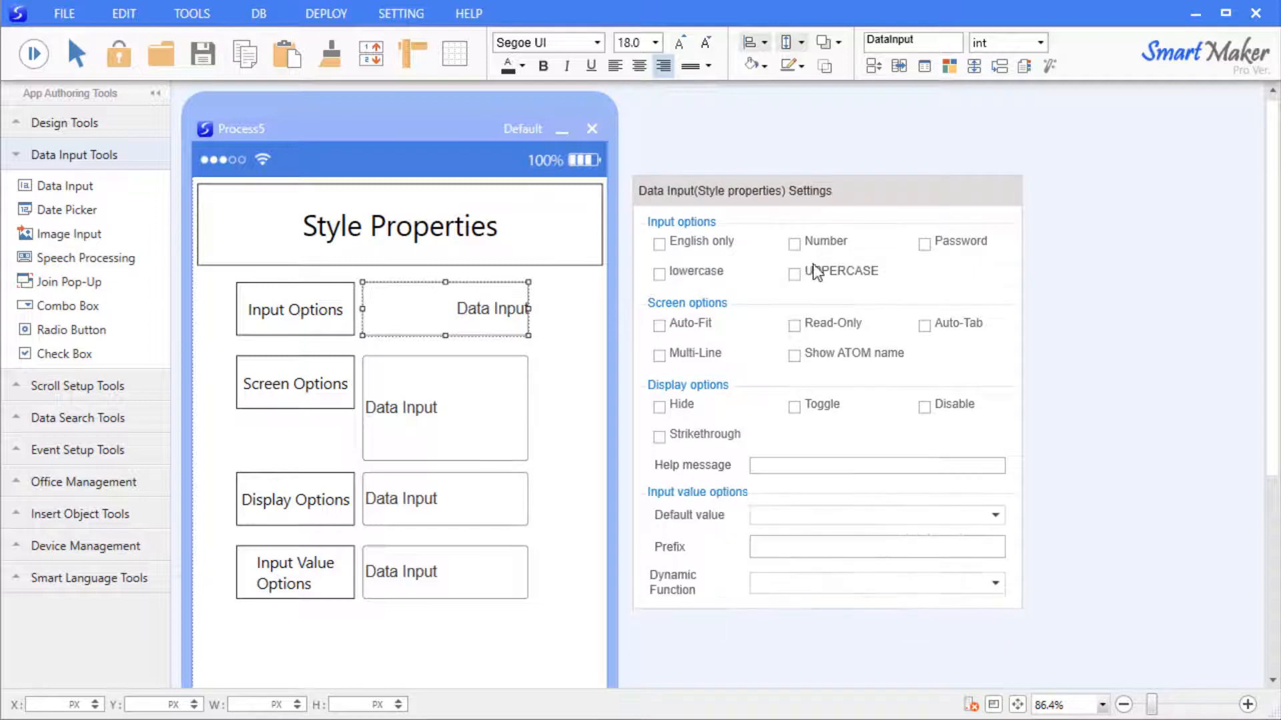
pyautogui.click(661, 276)
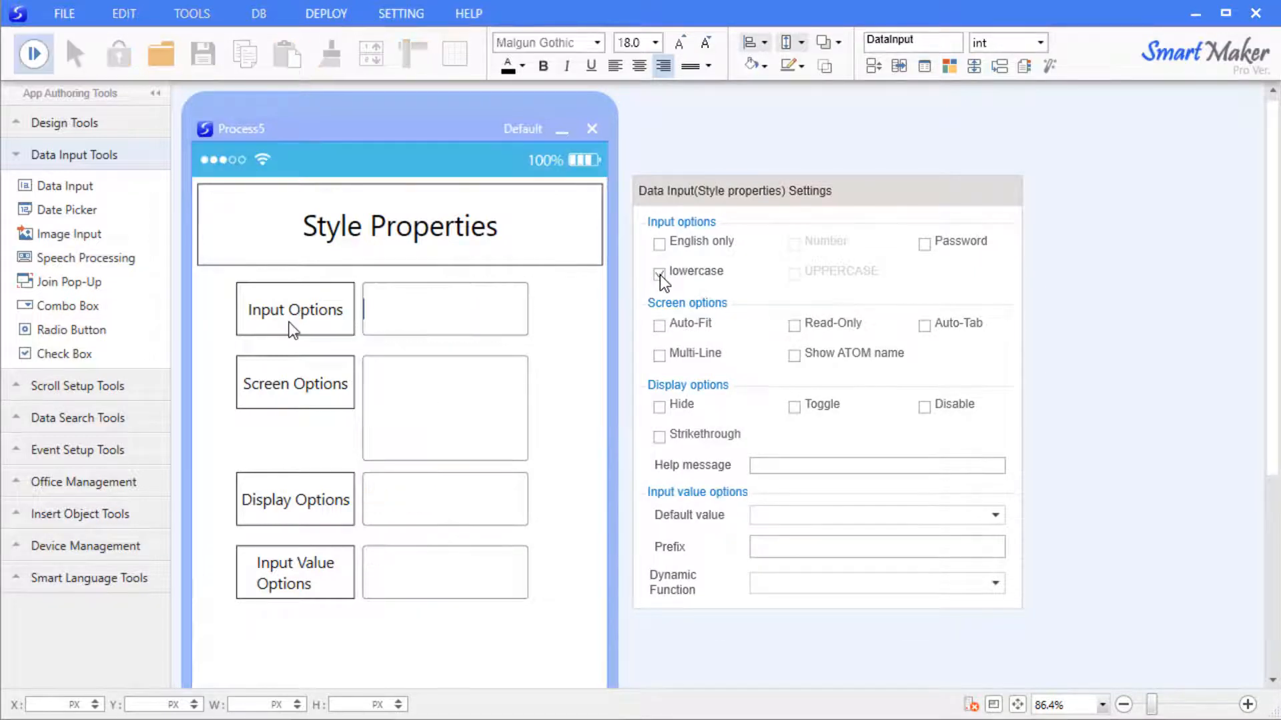
pyautogui.write('abcdef')
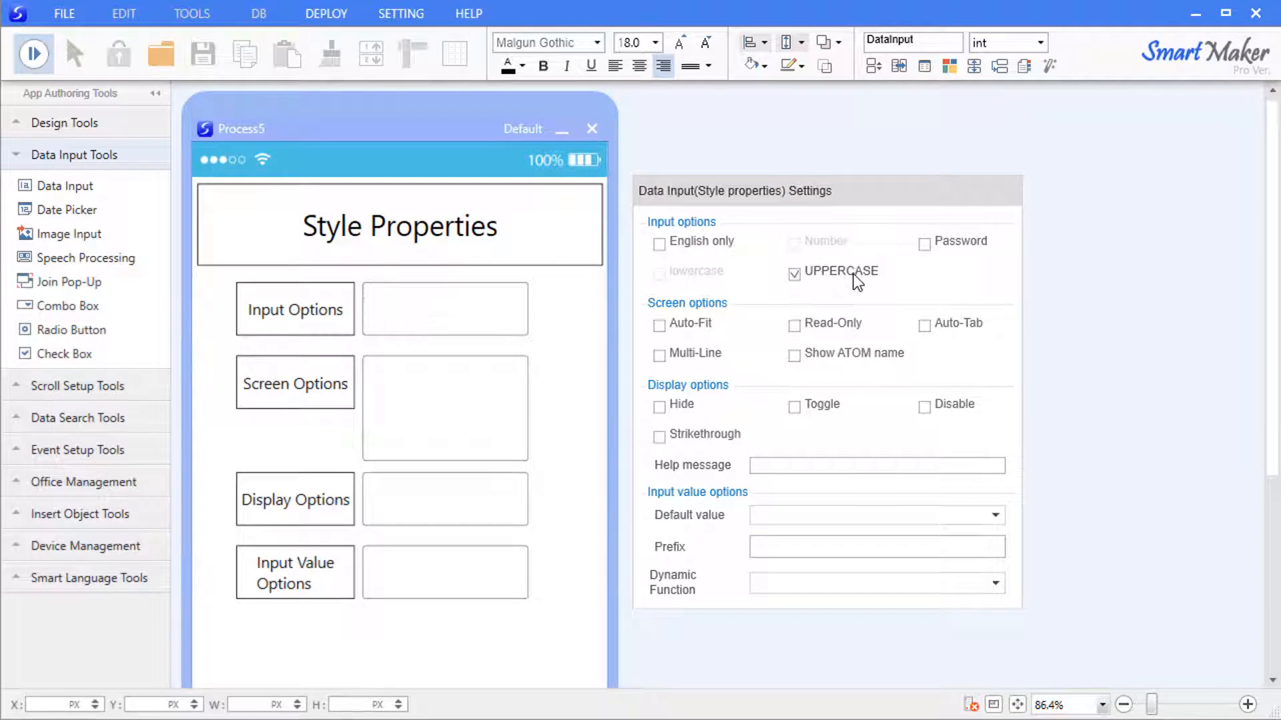
pyautogui.write('ABCEDFG')
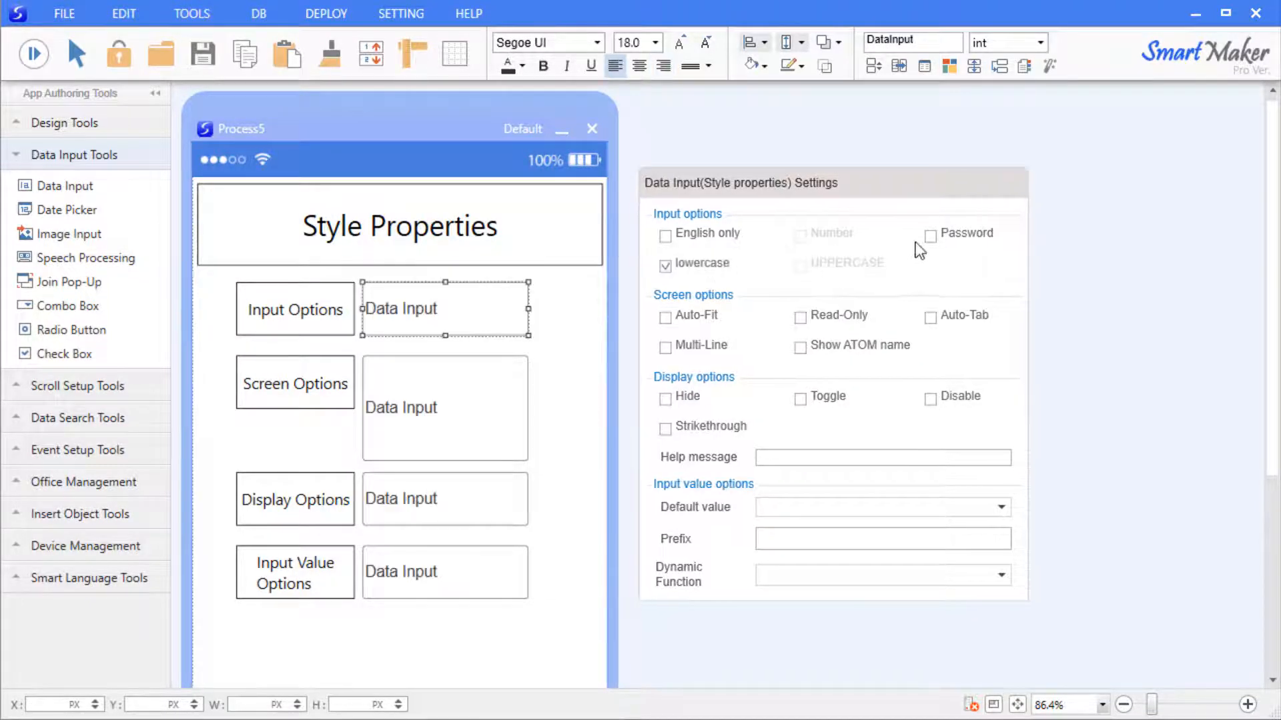
# Enable Password and confirm a typed test password appears masked in preview.
pyautogui.click(931, 235)
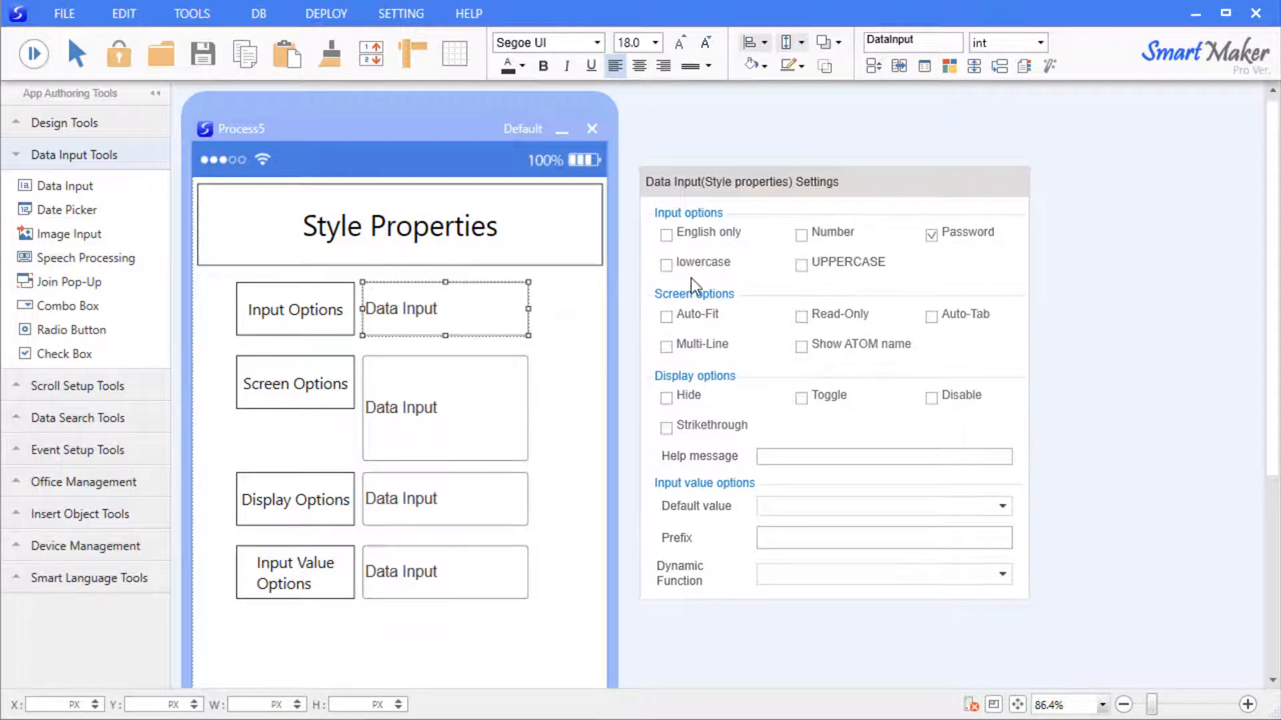
pyautogui.click(535, 305)
pyautogui.click(34, 54)
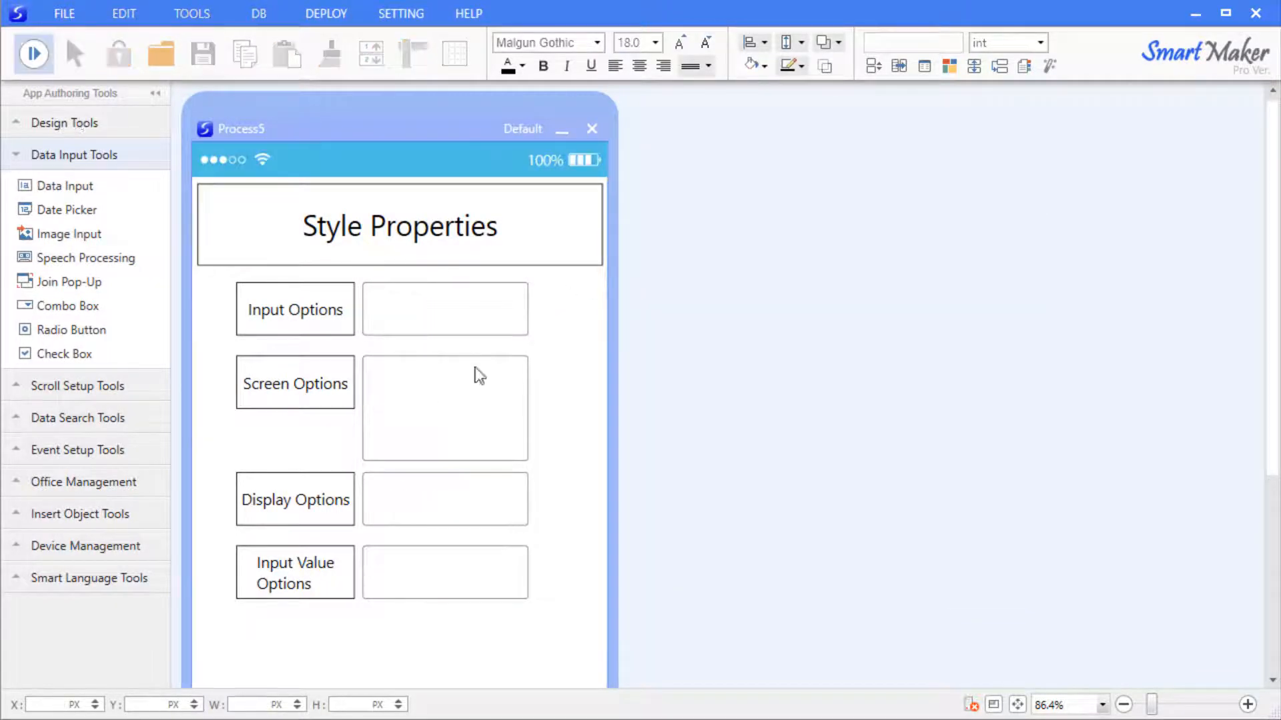
pyautogui.click(425, 317)
pyautogui.write('12345678912345678')
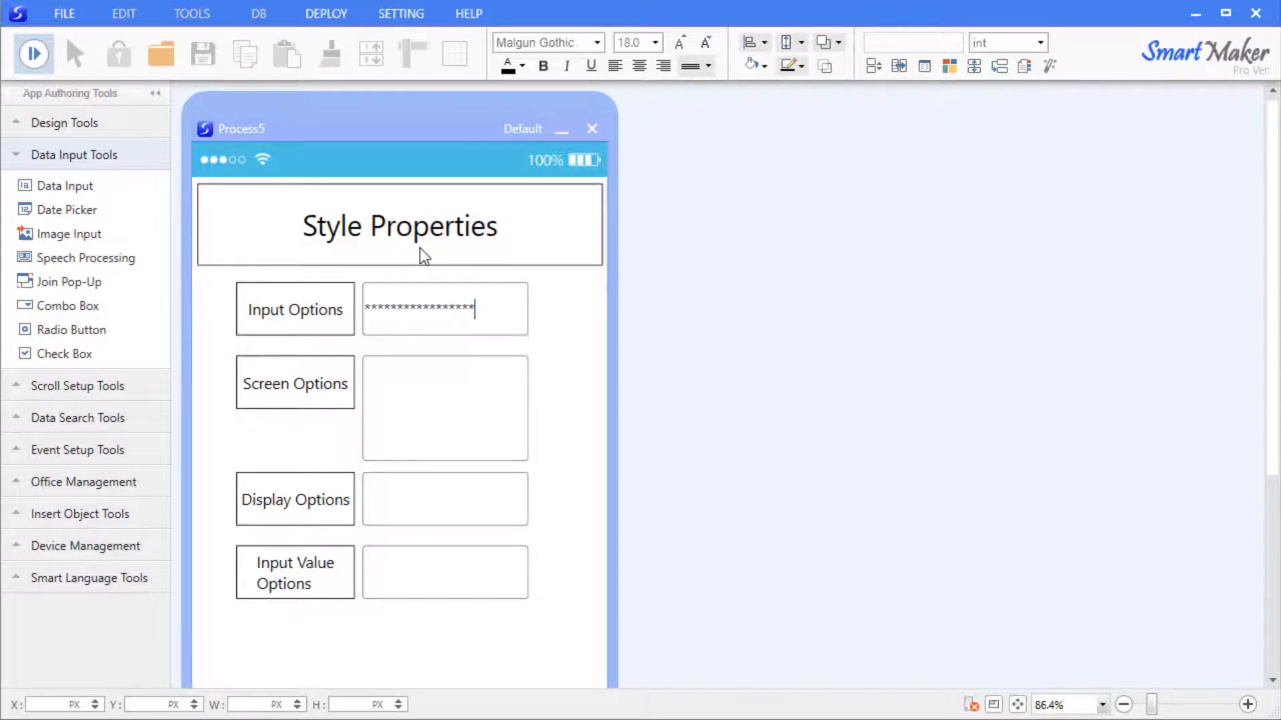
pyautogui.click(43, 61)
pyautogui.click(537, 343)
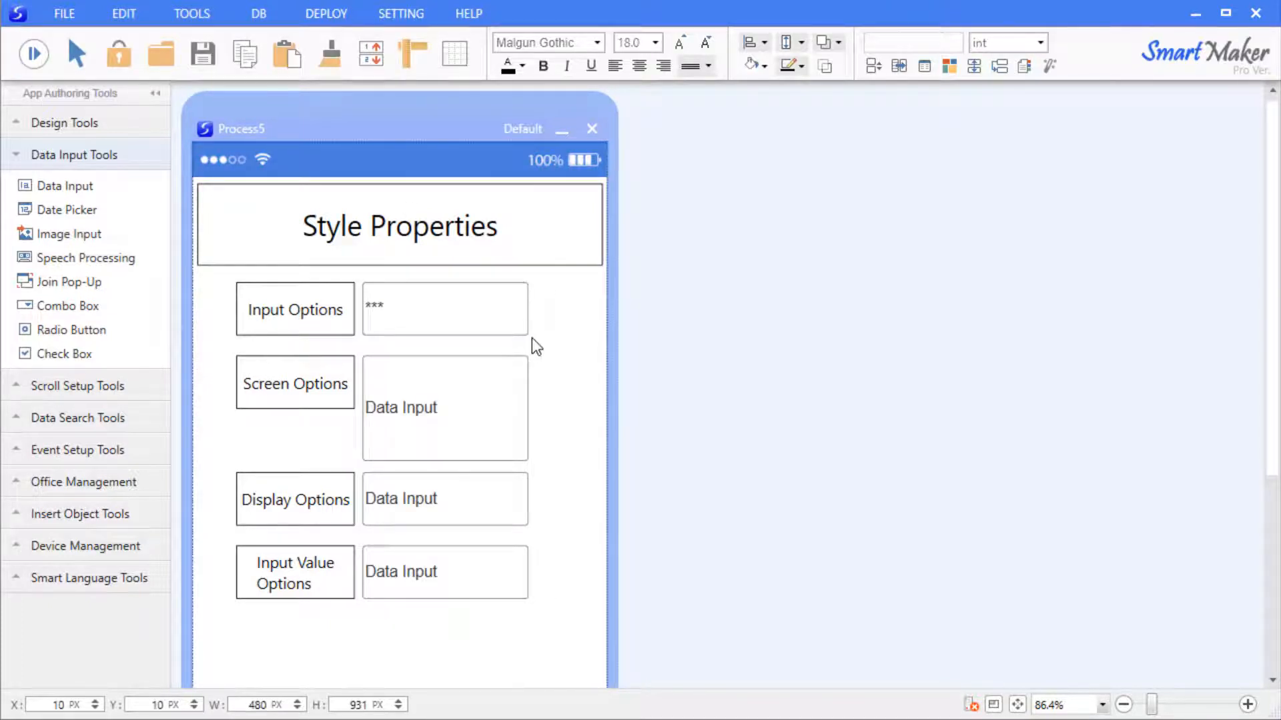
# Turn on Auto-Fit for the Screen Options field in its Style properties.
pyautogui.rightClick(444, 391)
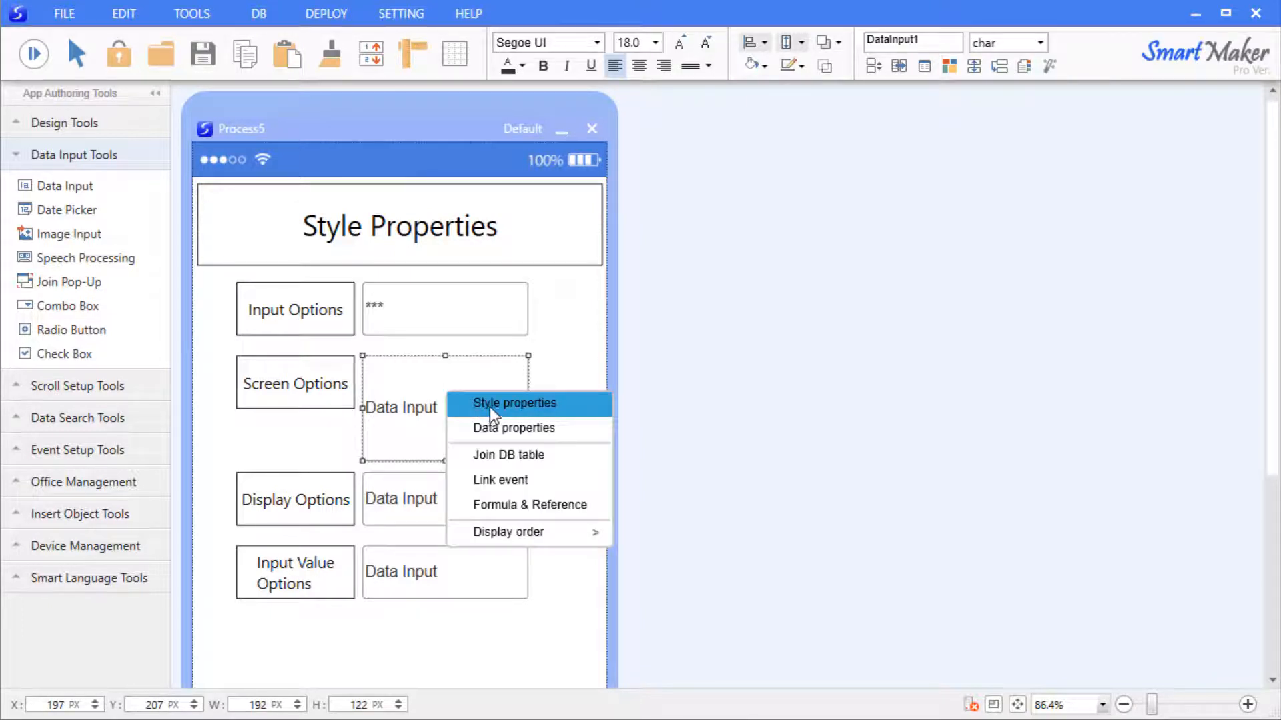
pyautogui.click(490, 404)
pyautogui.moveTo(843, 273); pyautogui.dragTo(784, 187)
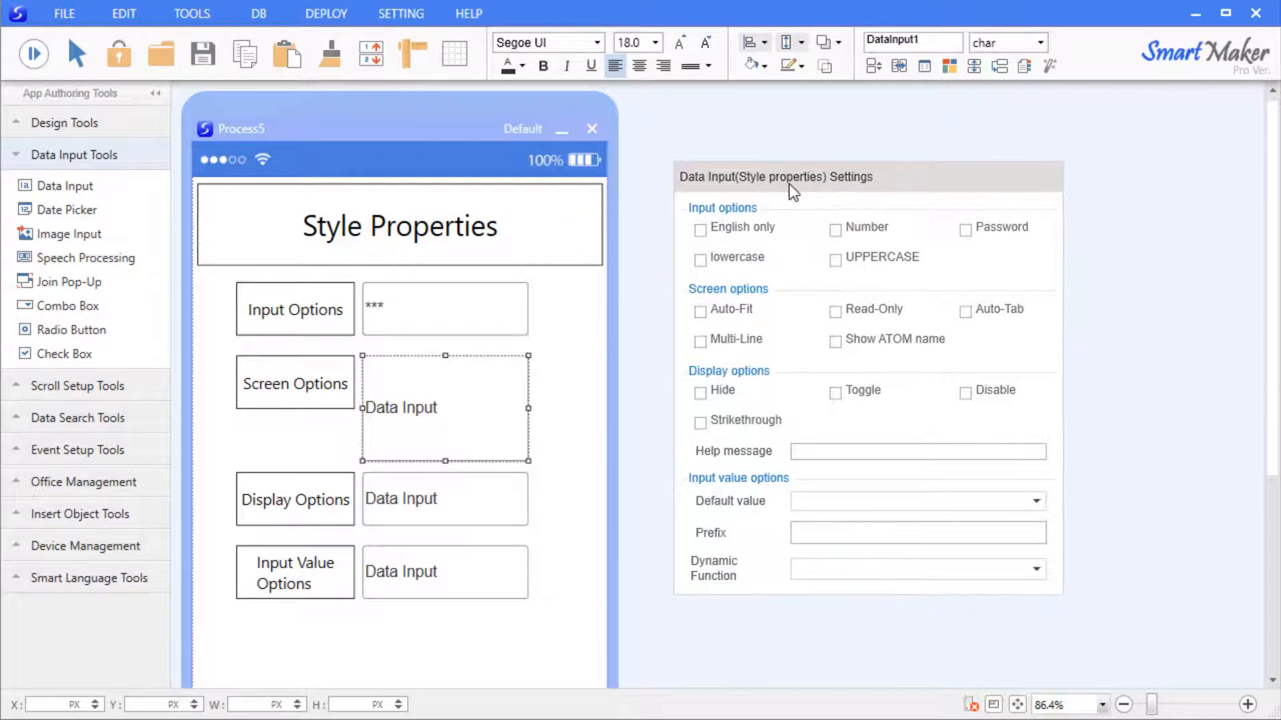
pyautogui.click(722, 317)
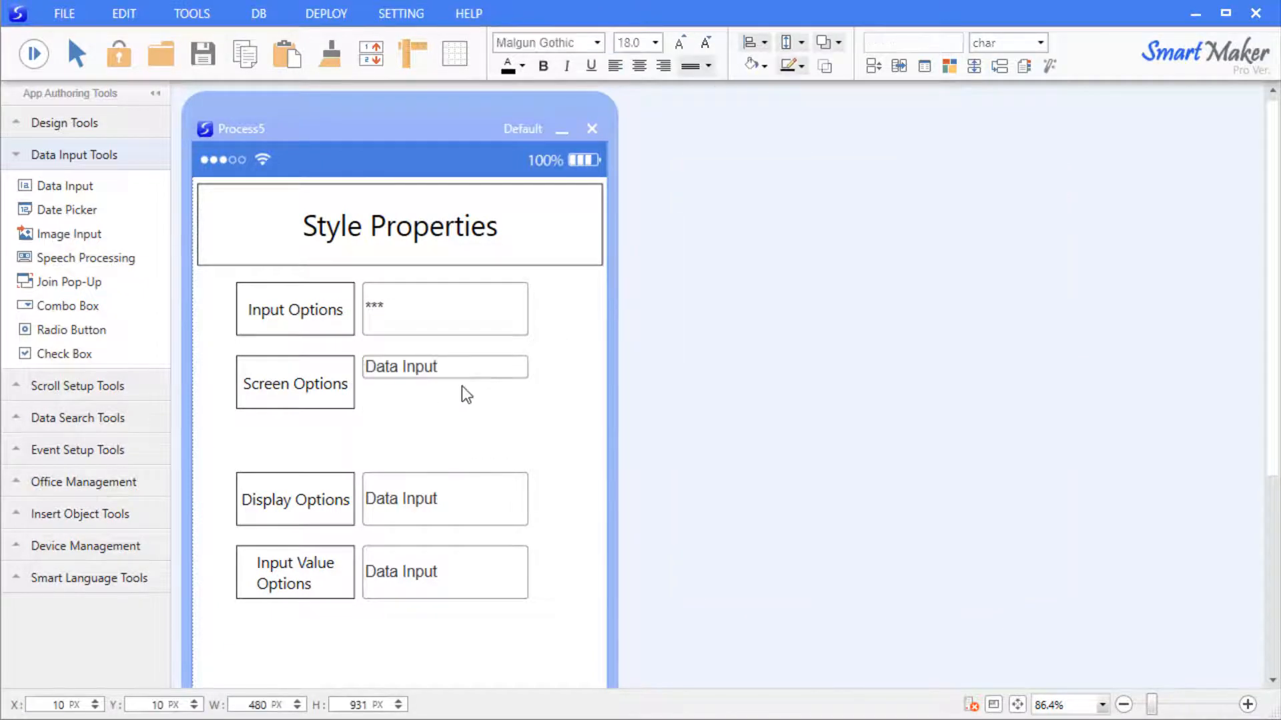
pyautogui.click(450, 373)
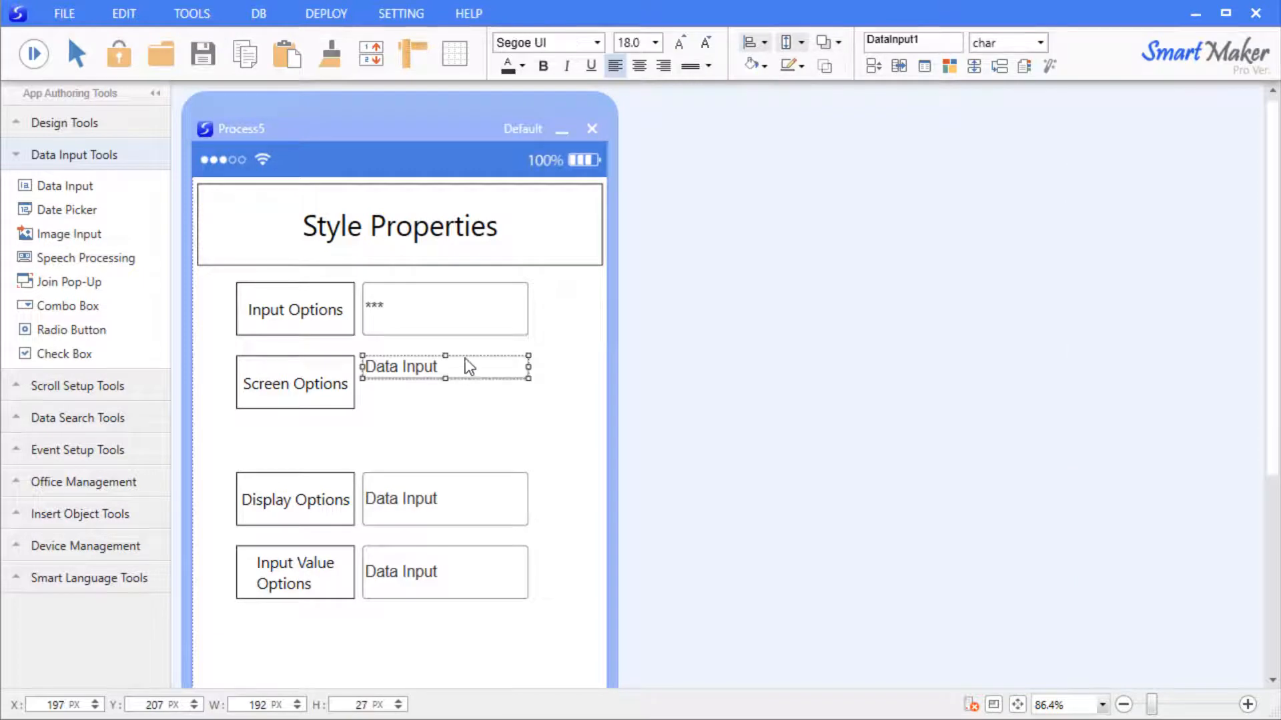
# Raise the field's text size to 32 with A+, then lower it again with A-.
pyautogui.click(682, 44)
pyautogui.click(682, 44)
pyautogui.click(682, 45)
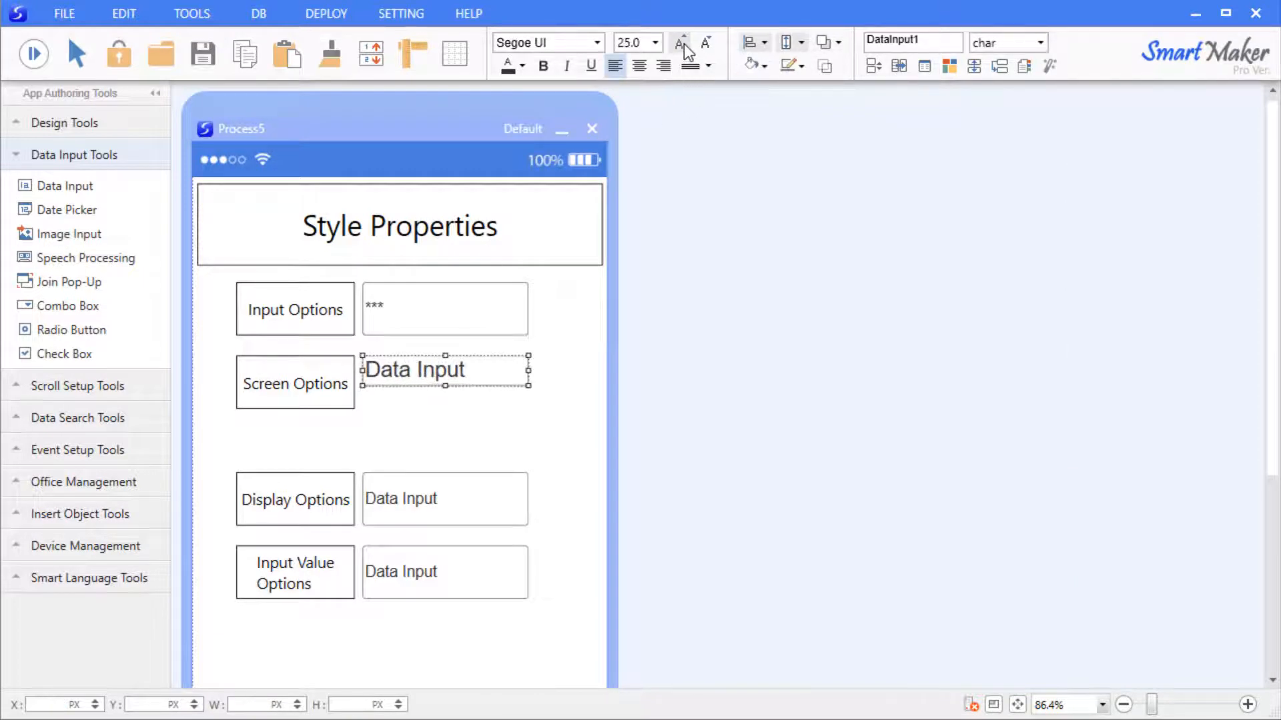
pyautogui.click(682, 44)
pyautogui.click(682, 44)
pyautogui.click(682, 44)
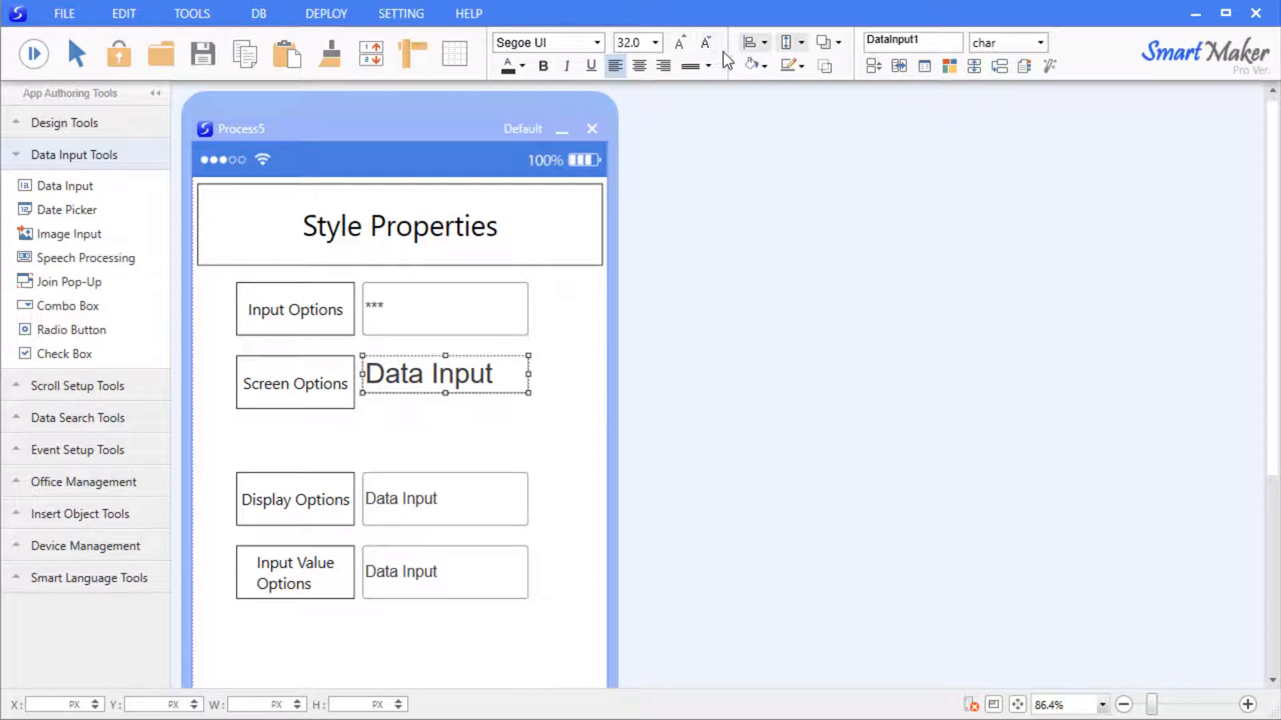
pyautogui.click(708, 48)
pyautogui.click(714, 49)
pyautogui.click(713, 50)
pyautogui.click(714, 50)
pyautogui.click(713, 50)
pyautogui.click(714, 50)
pyautogui.click(713, 50)
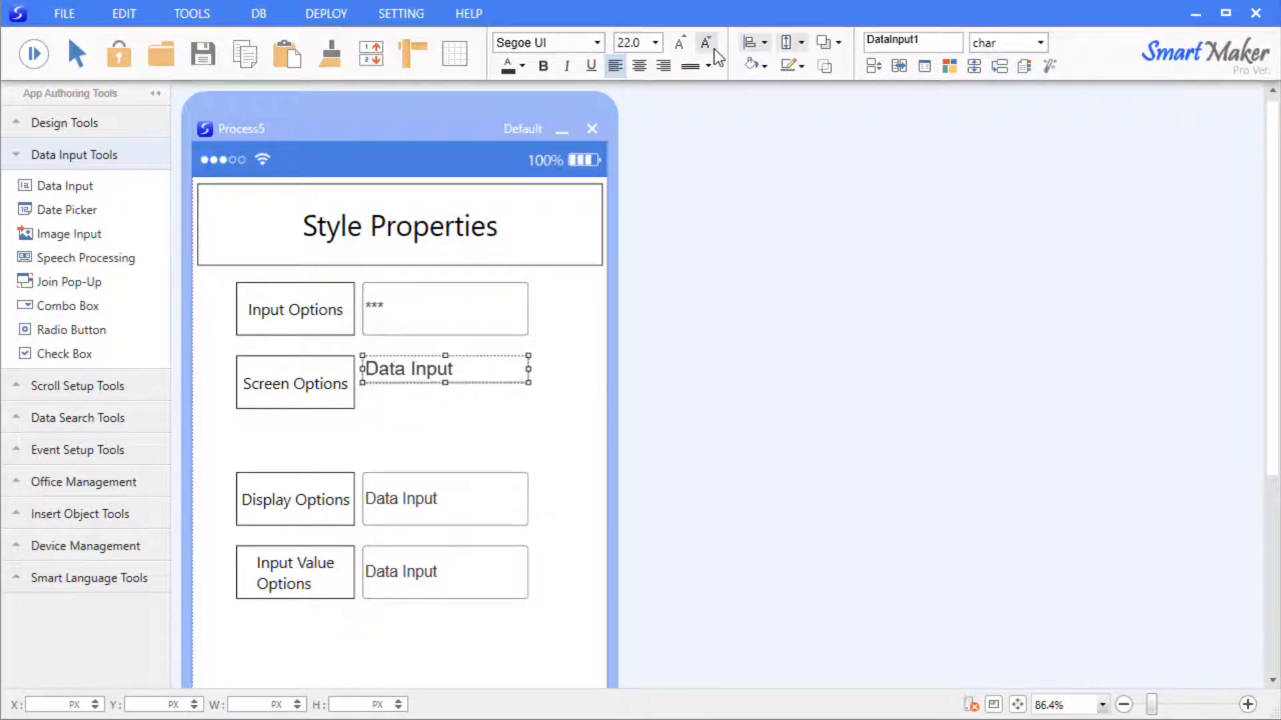
pyautogui.click(714, 49)
pyautogui.click(714, 49)
pyautogui.click(714, 49)
pyautogui.click(713, 49)
pyautogui.click(714, 49)
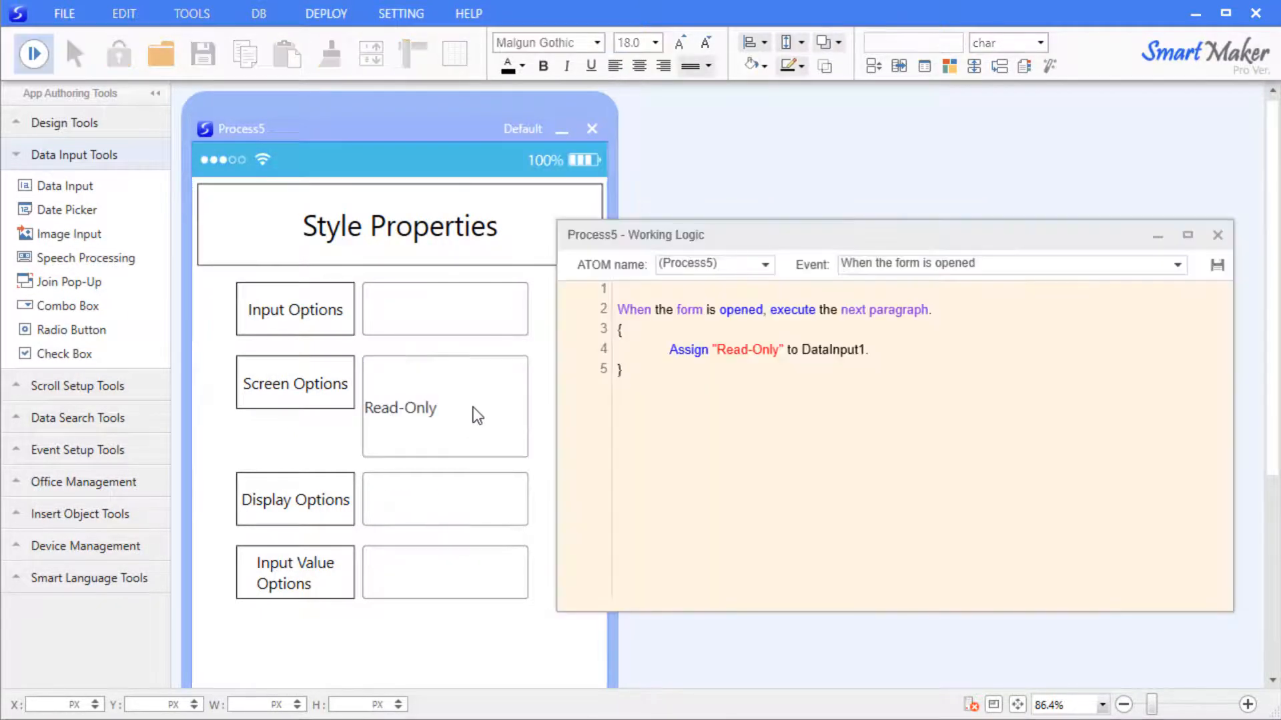
# Try selecting and editing the read-only Screen Options text in preview.
pyautogui.moveTo(465, 407); pyautogui.dragTo(407, 407)
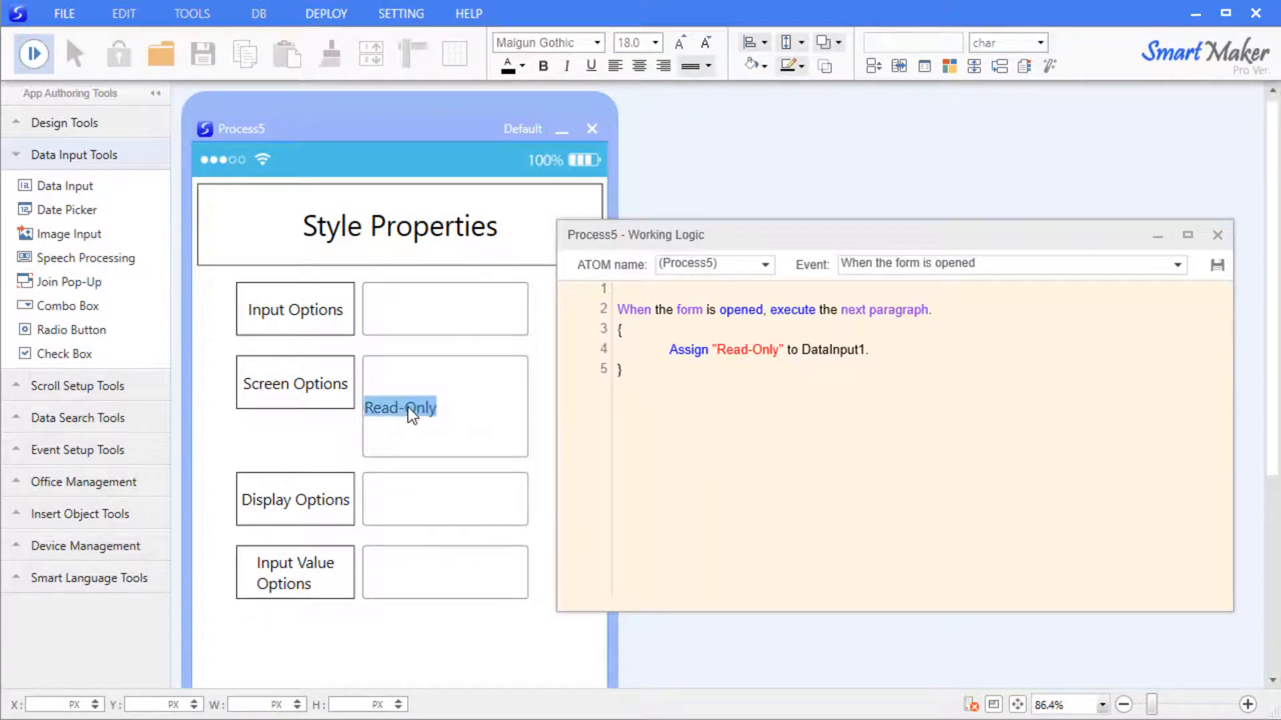
pyautogui.rightClick(407, 407)
pyautogui.click(460, 406)
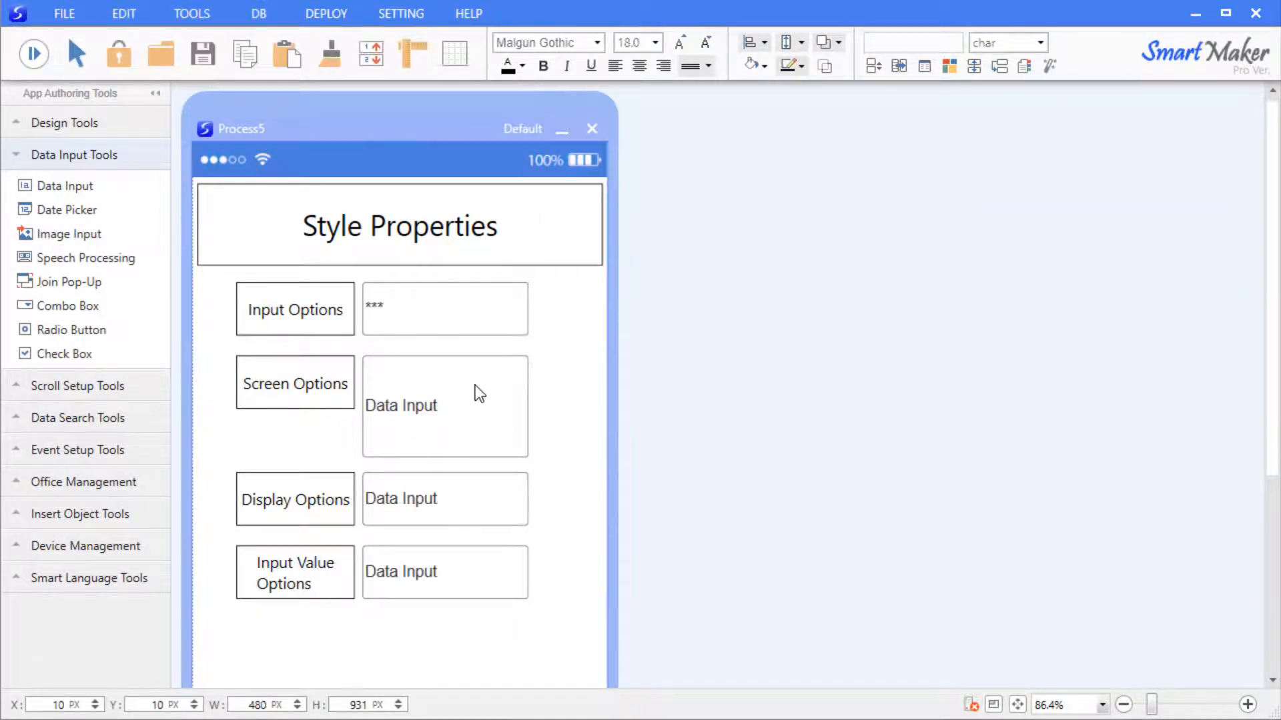
# Turn off Read-Only and enable Auto-Tab for the Screen Options field.
pyautogui.rightClick(481, 390)
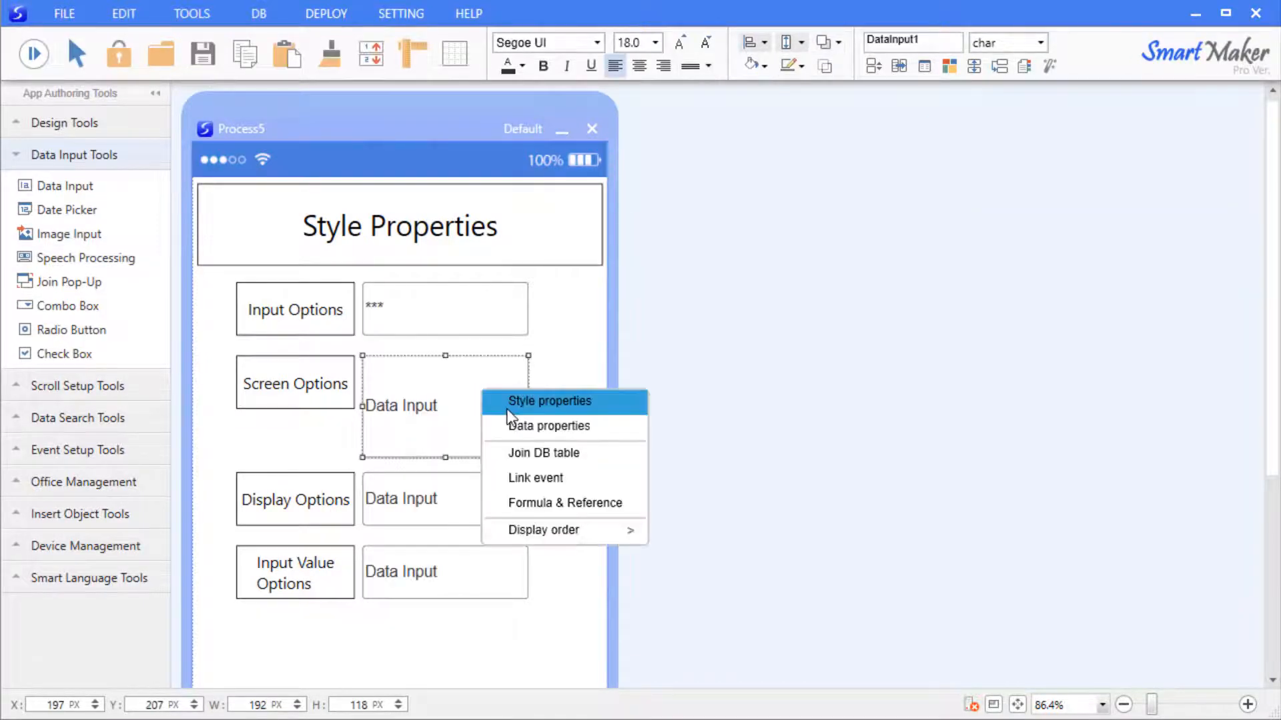
pyautogui.click(510, 405)
pyautogui.moveTo(671, 409); pyautogui.dragTo(802, 194)
pyautogui.click(816, 337)
pyautogui.click(946, 338)
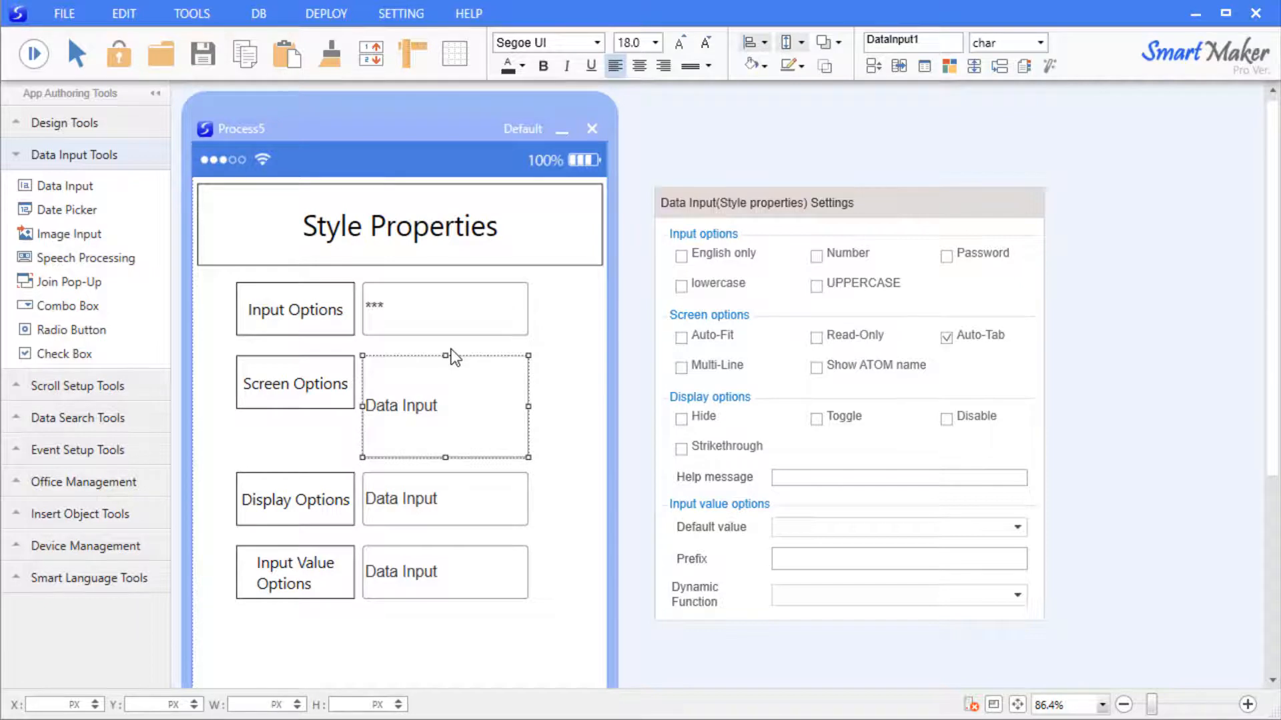
# Preview Auto-Tab by typing 'Screen Option' then 'Display Op', then switch the field to Multi-Line.
pyautogui.press('F5')
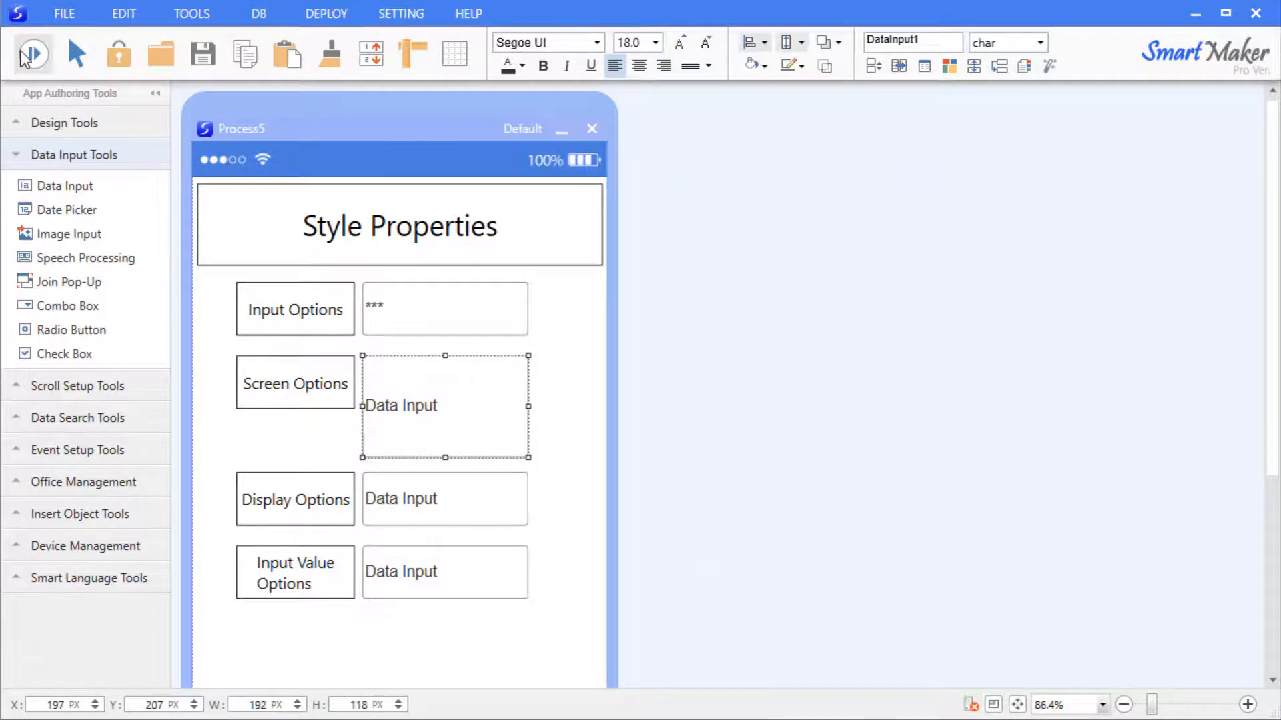
pyautogui.write('Screen Option')
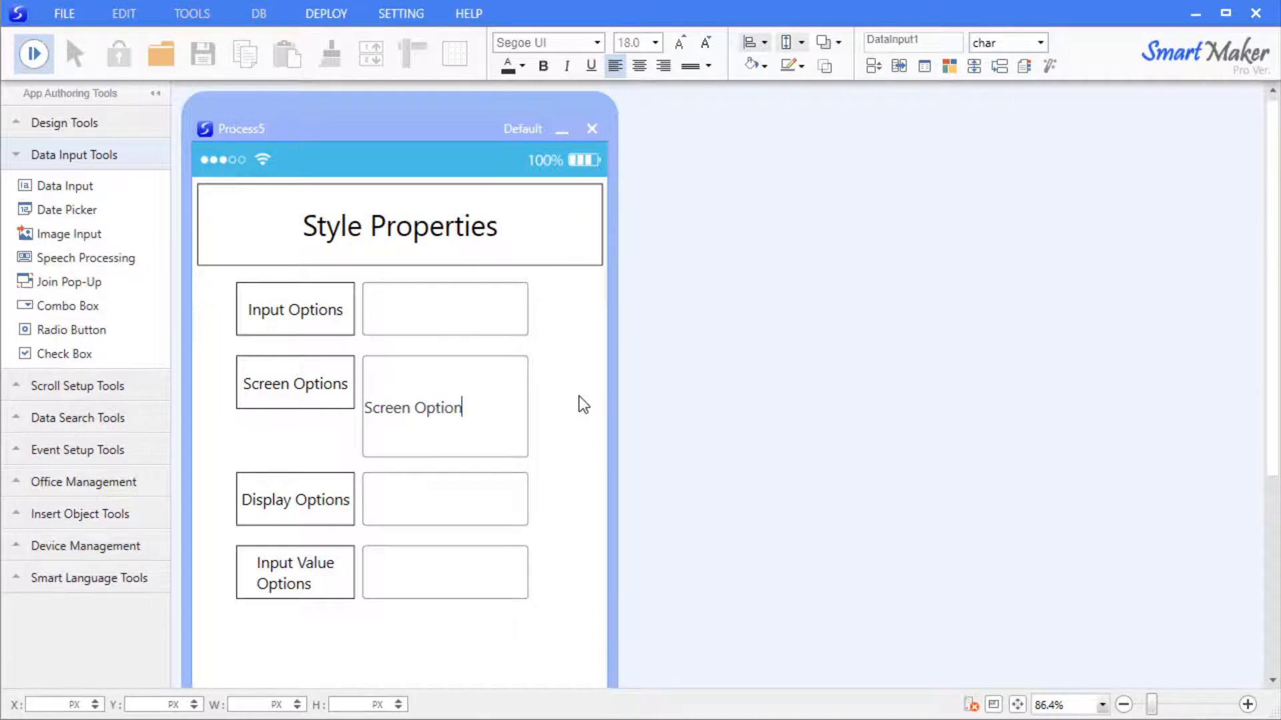
pyautogui.press('Tab')
pyautogui.write('Display Op')
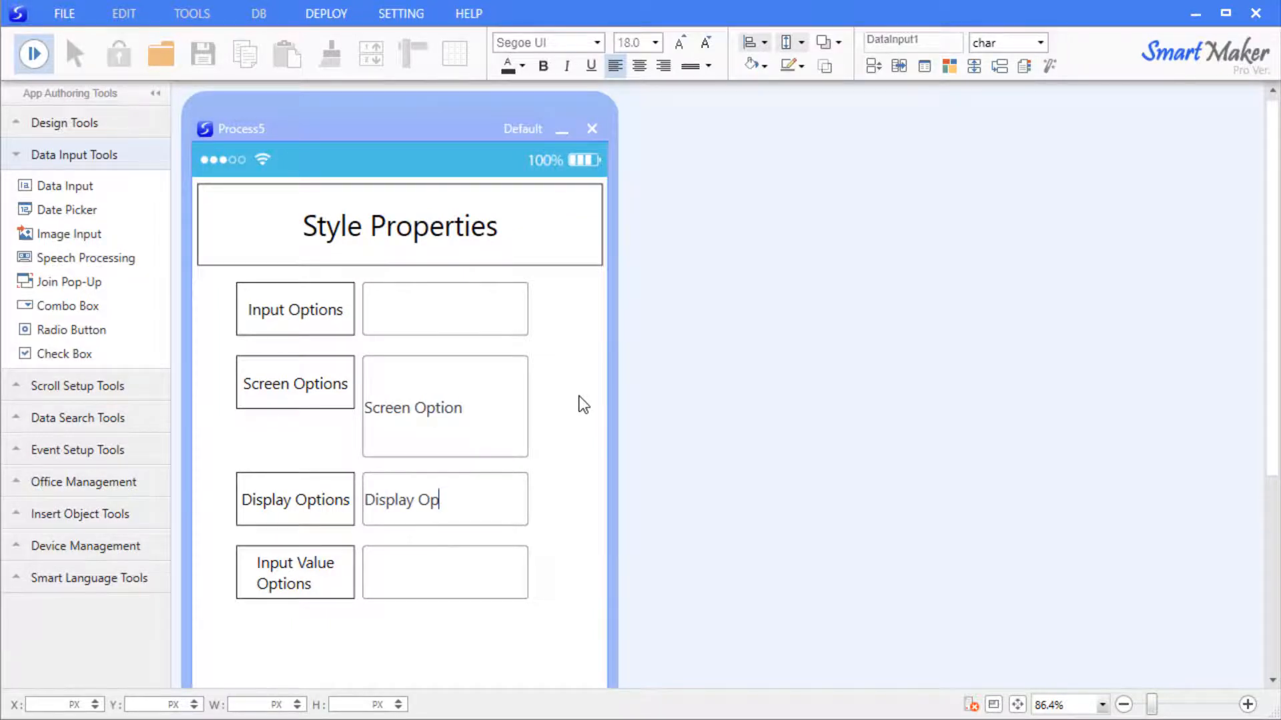
pyautogui.press('F5')
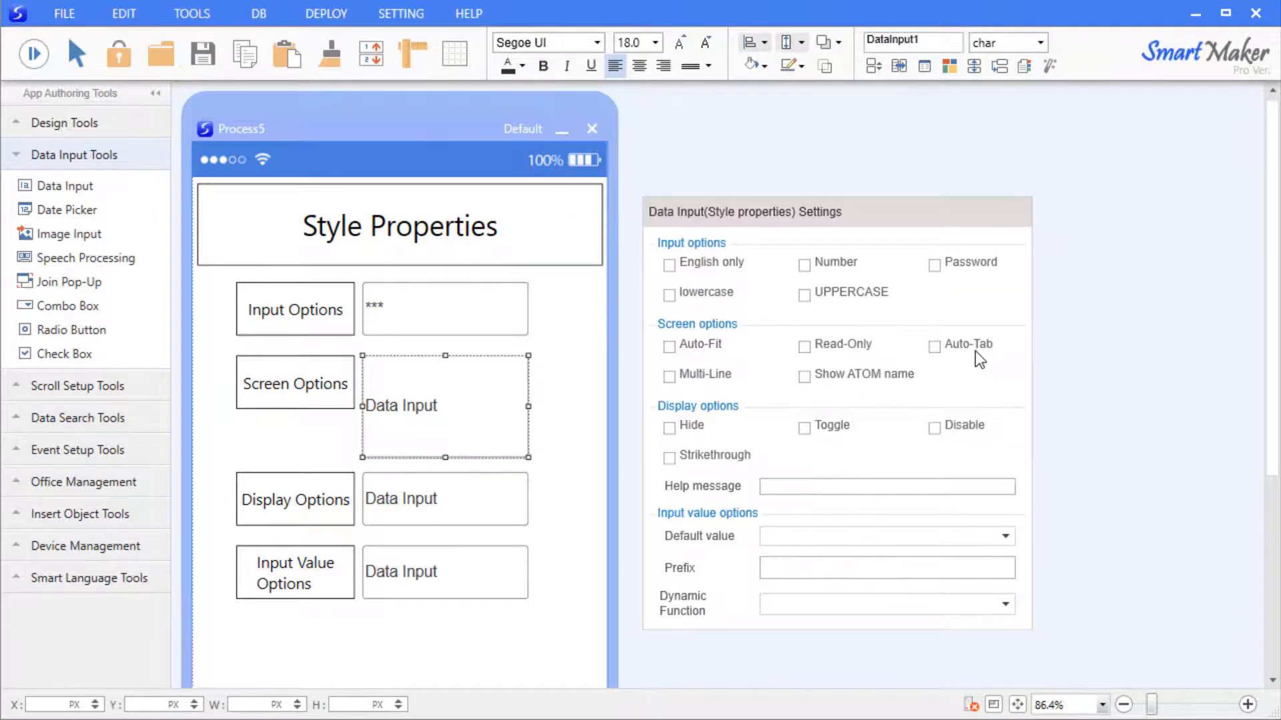
pyautogui.click(687, 380)
pyautogui.click(551, 365)
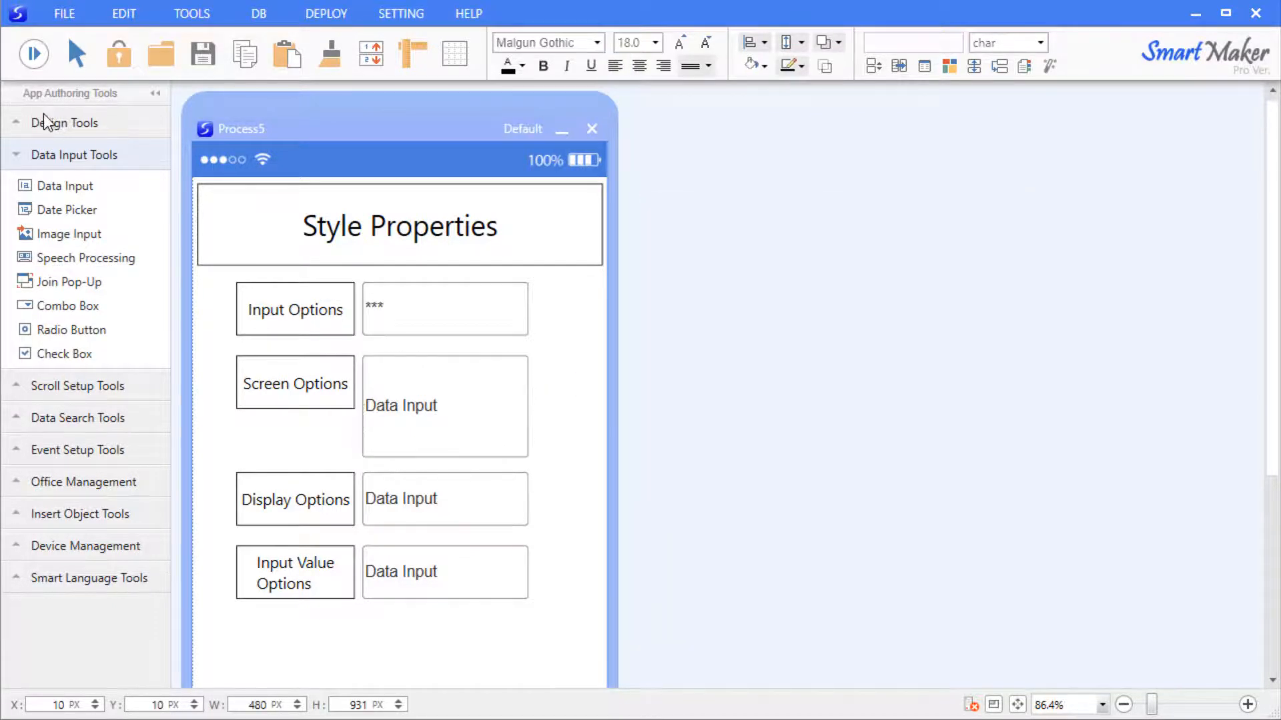
# In preview, type 'SmartMaker Tutorial 12' and 'DataInput's Style Properties' as two lines in Screen Options.
pyautogui.click(33, 57)
pyautogui.click(449, 420)
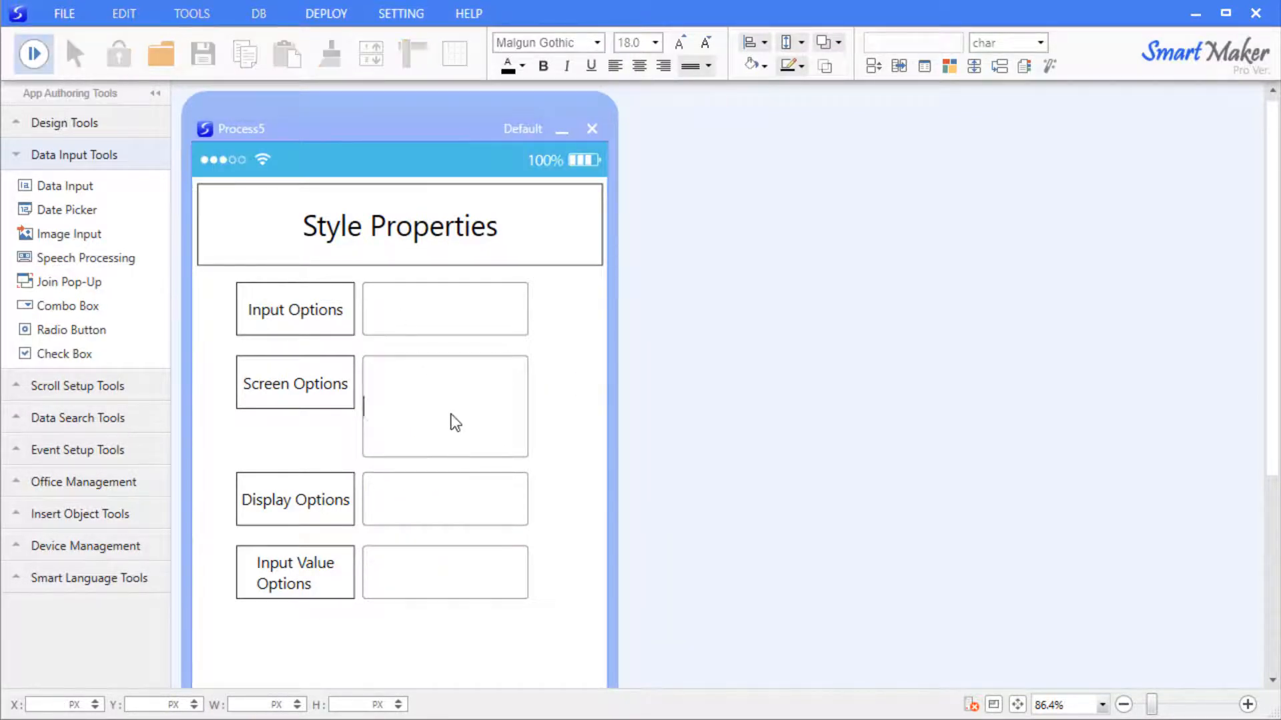
pyautogui.write('SmartMaker Tutorial 12')
pyautogui.press('Return')
pyautogui.write('DataInput')
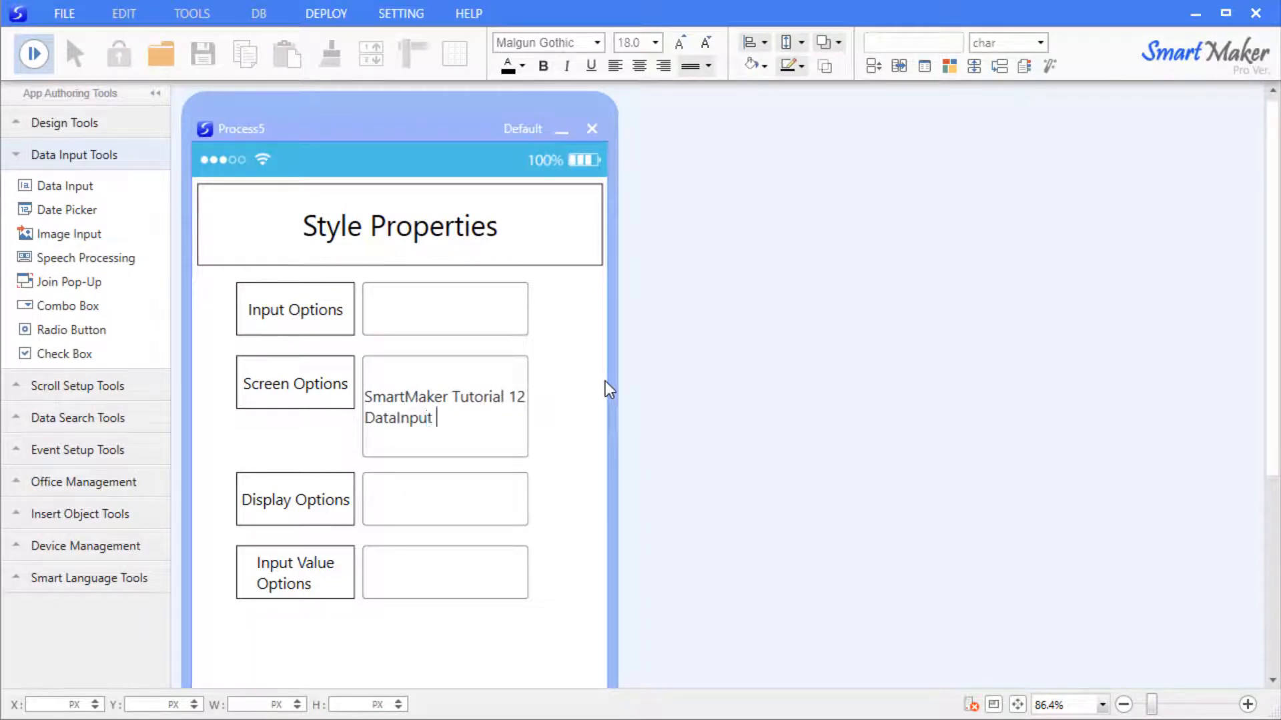
pyautogui.press('BackSpace')
pyautogui.press('BackSpace')
pyautogui.press('BackSpace')
pyautogui.press('BackSpace')
pyautogui.press('BackSpace')
pyautogui.write("Input's")
pyautogui.press('BackSpace')
pyautogui.press('BackSpace')
pyautogui.write("'s Style Properties")
# Add lines 'Screen Options - MultiLine test', 'test 1', 'test 2', 'test 3', then exit preview.
pyautogui.press('Return')
pyautogui.write('Screen')
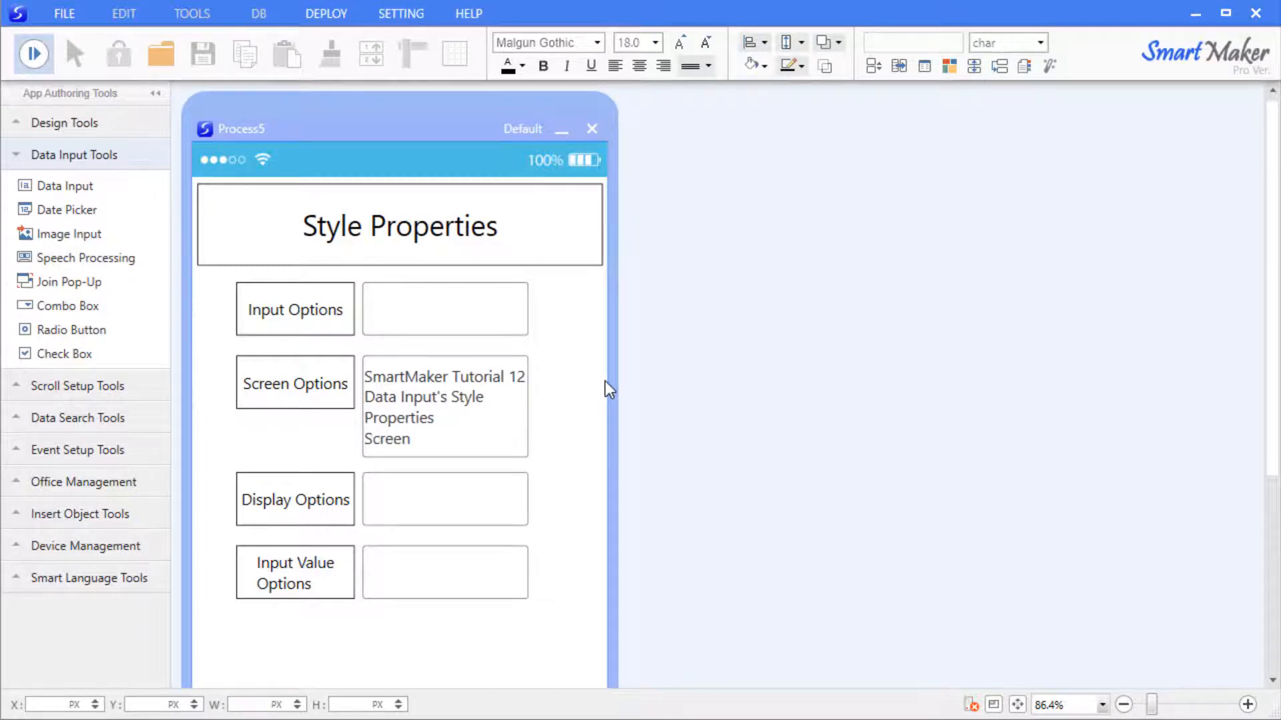
pyautogui.write(' Options - MultiLine test')
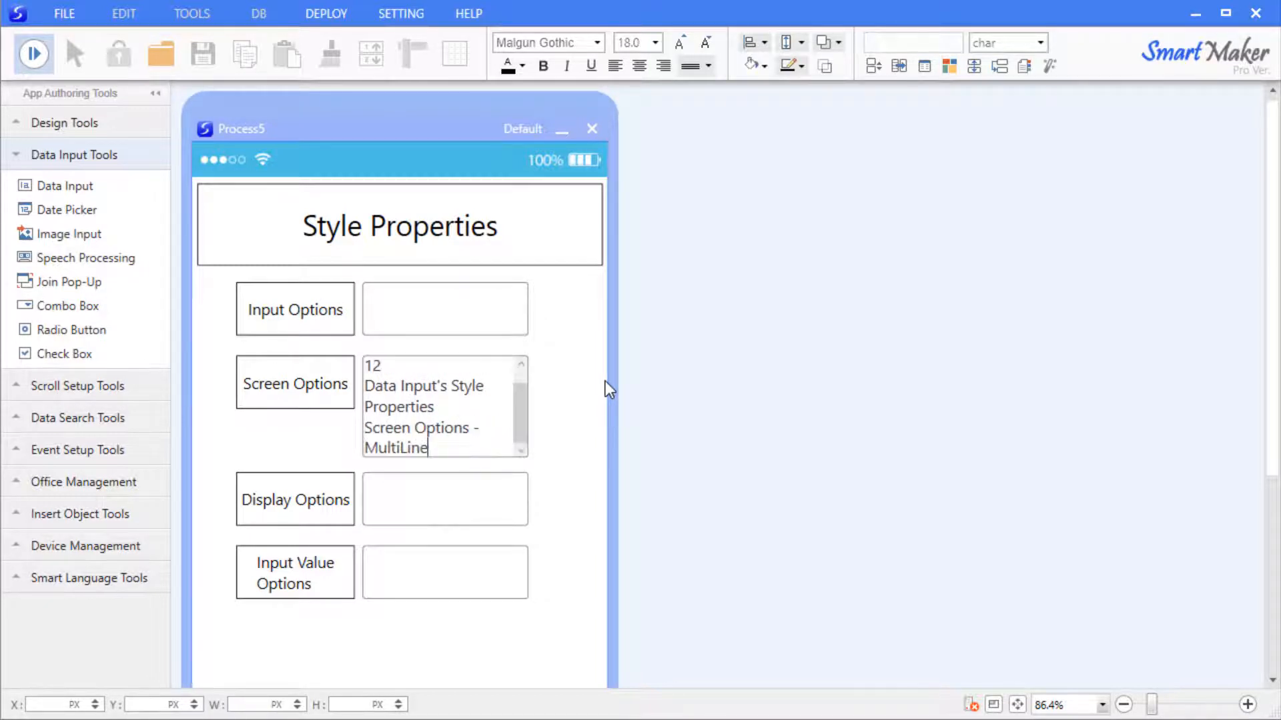
pyautogui.press('Return')
pyautogui.press('Return')
pyautogui.press('Return')
pyautogui.write('test 1')
pyautogui.press('Return')
pyautogui.write('test 2')
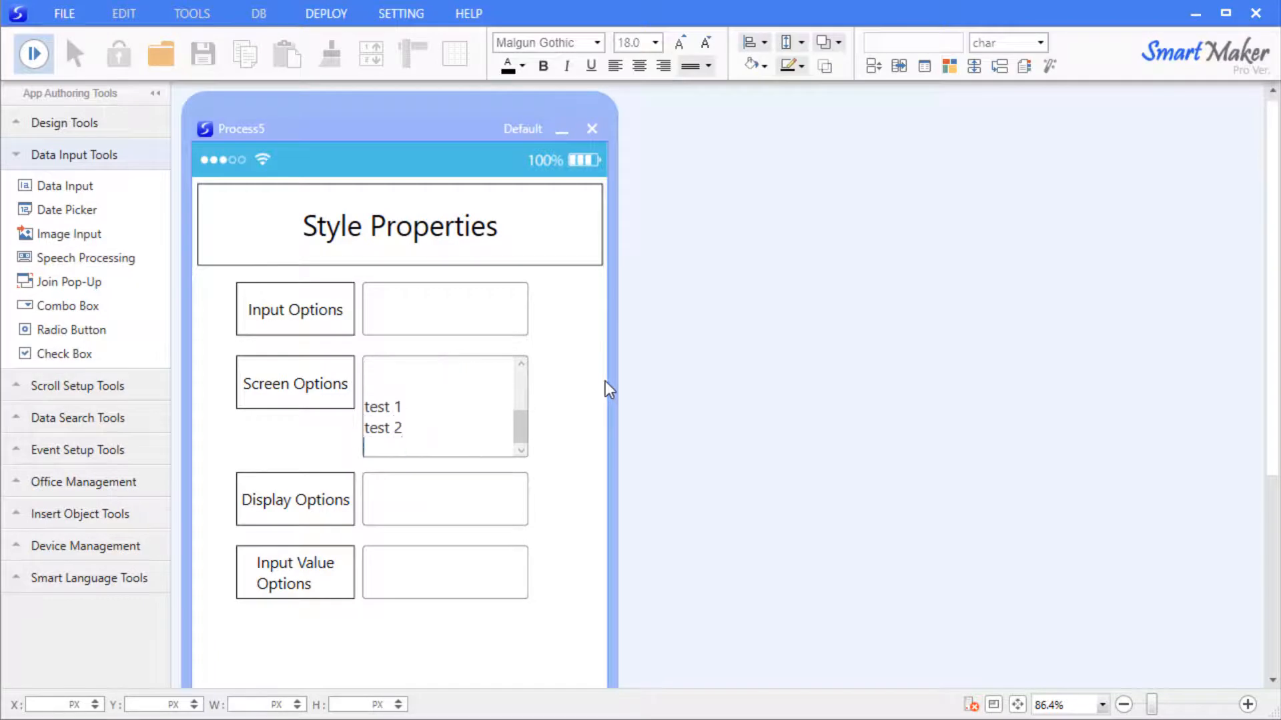
pyautogui.press('Return')
pyautogui.write('test 3')
pyautogui.press('Escape')
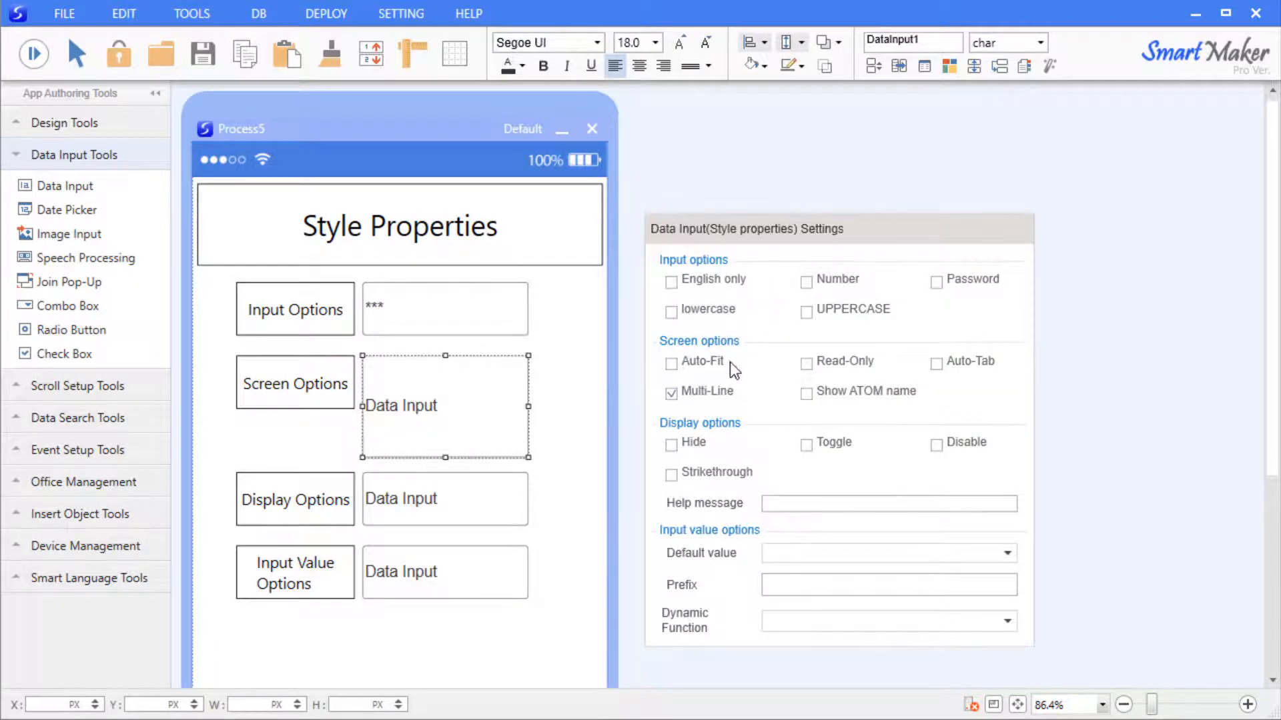
# Replace Multi-Line with Show ATOM name for the Screen Options field.
pyautogui.click(695, 394)
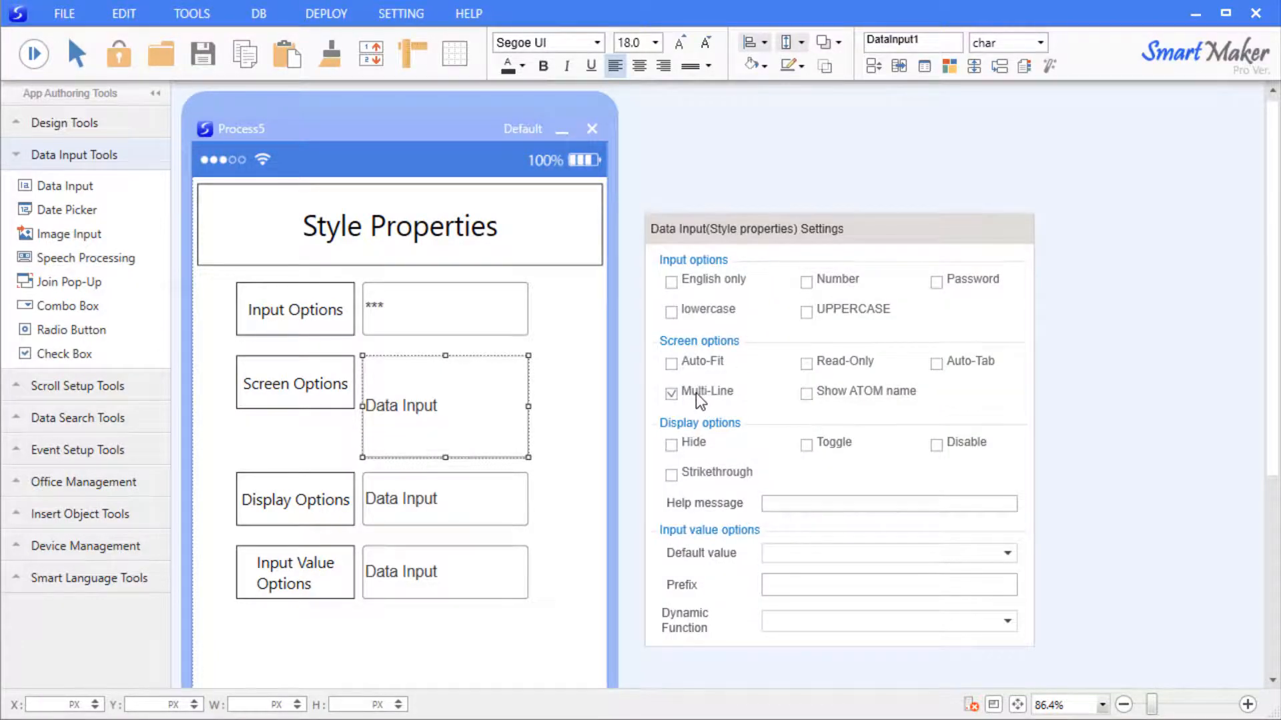
pyautogui.click(875, 395)
pyautogui.click(591, 385)
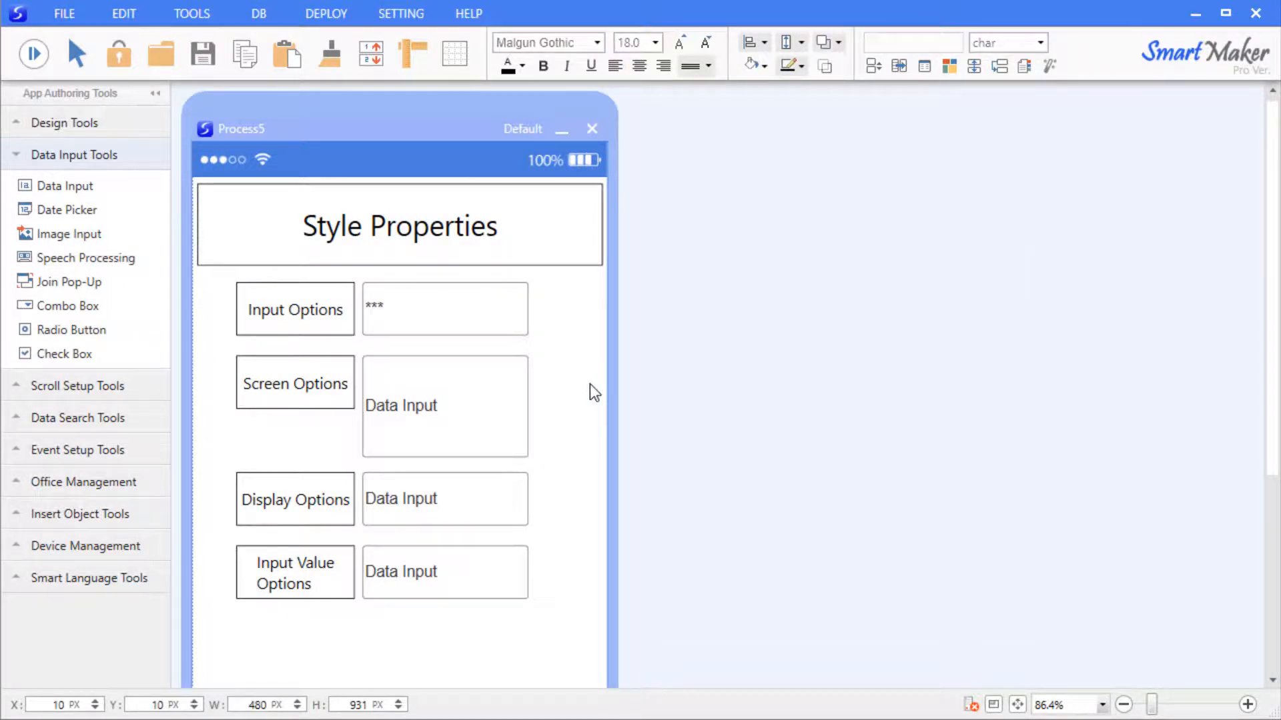
pyautogui.click(483, 392)
# Rename the field from DataInput1 to 'Screen Option'.
pyautogui.click(928, 38)
pyautogui.hotkey('ctrl', 'a')
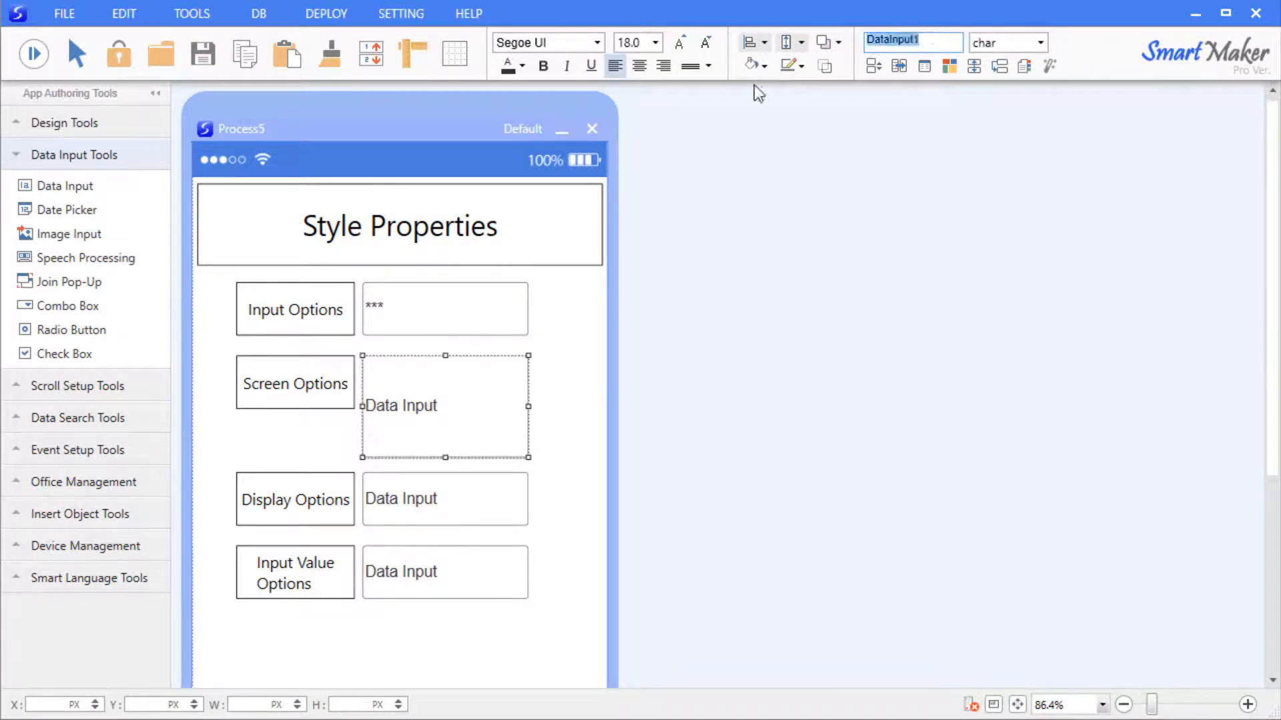
pyautogui.press('BackSpace')
pyautogui.write('Screen Option')
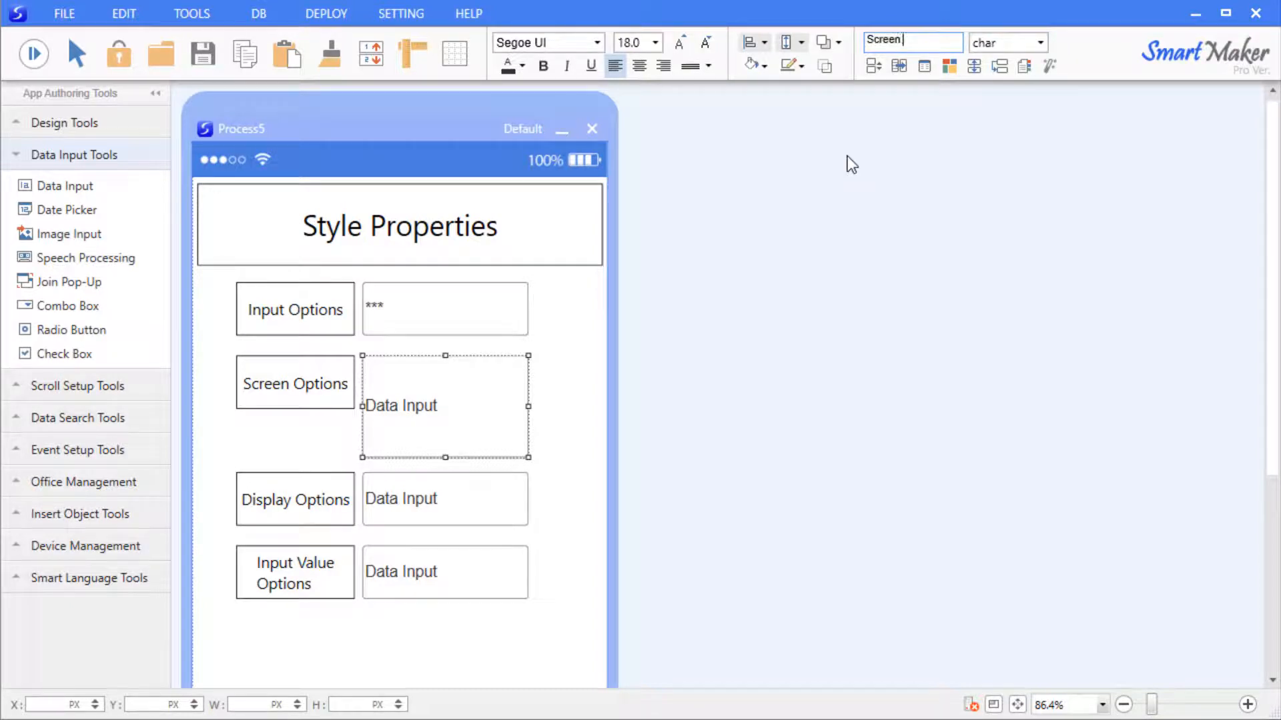
pyautogui.press('Return')
# Preview the form and type test123 into the Screen Option field.
pyautogui.press('F5')
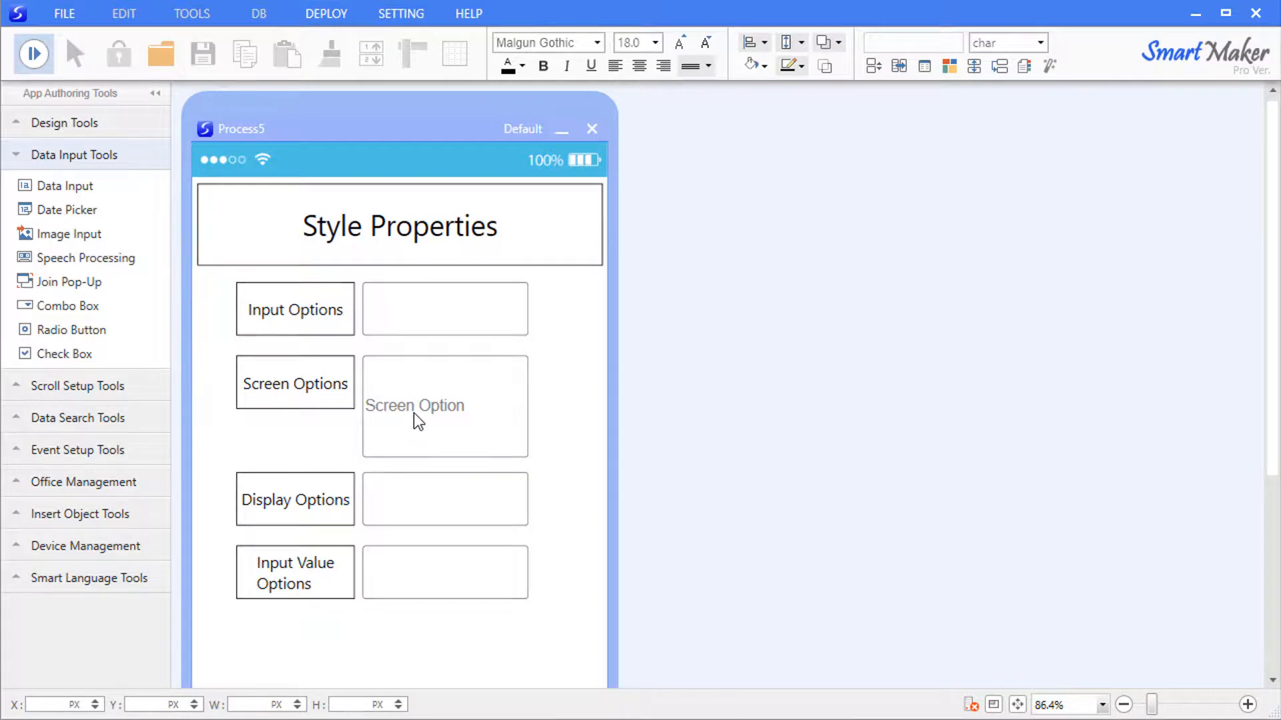
pyautogui.click(434, 408)
pyautogui.write('test123')
# Disable Display Options, add form-open logic assigning Read-Only to DataInput1 and Disable to DataInput2, then preview.
pyautogui.click(34, 56)
pyautogui.click(35, 56)
pyautogui.click(562, 391)
pyautogui.rightClick(467, 496)
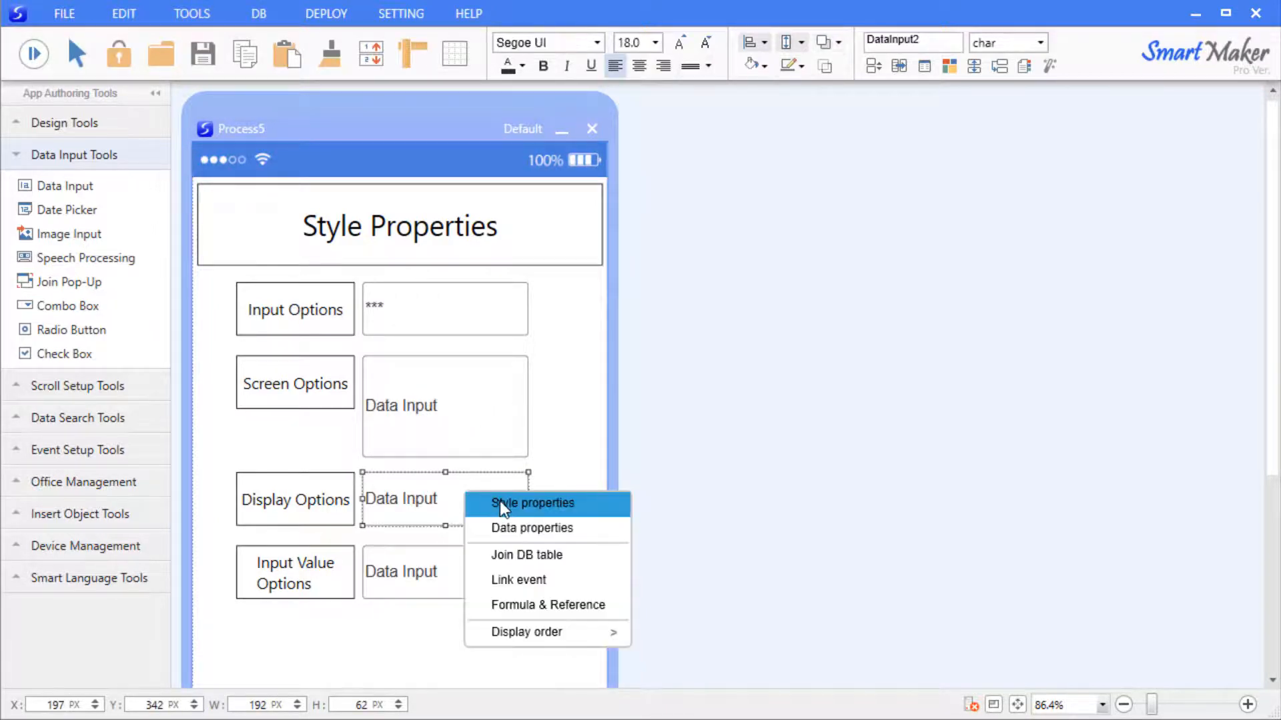
pyautogui.click(524, 507)
pyautogui.moveTo(669, 332); pyautogui.dragTo(794, 173)
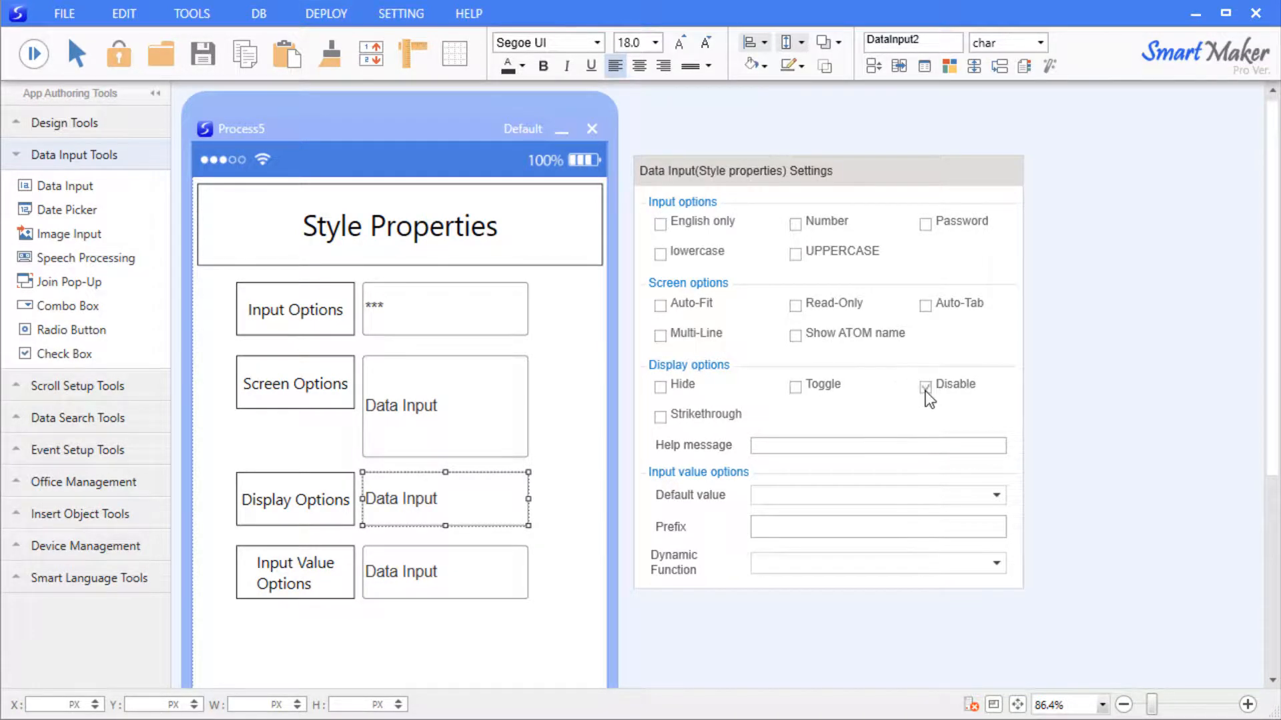
pyautogui.doubleClick(565, 366)
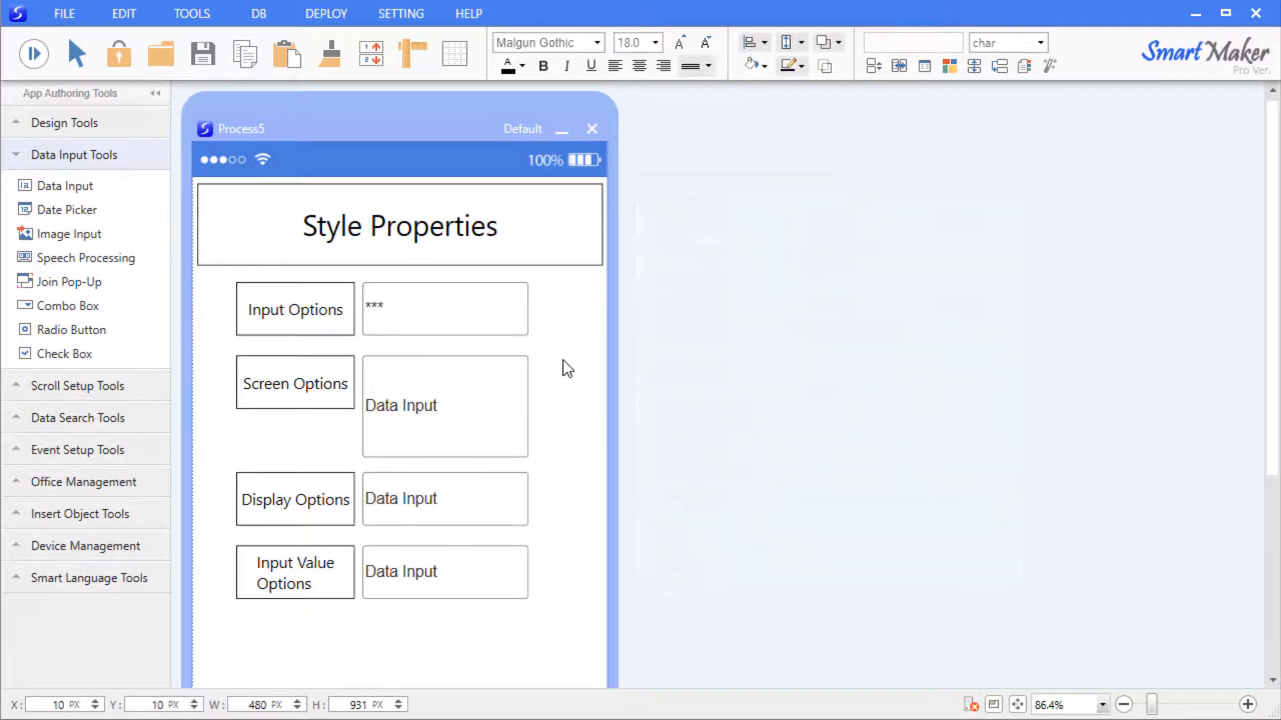
pyautogui.click(20, 62)
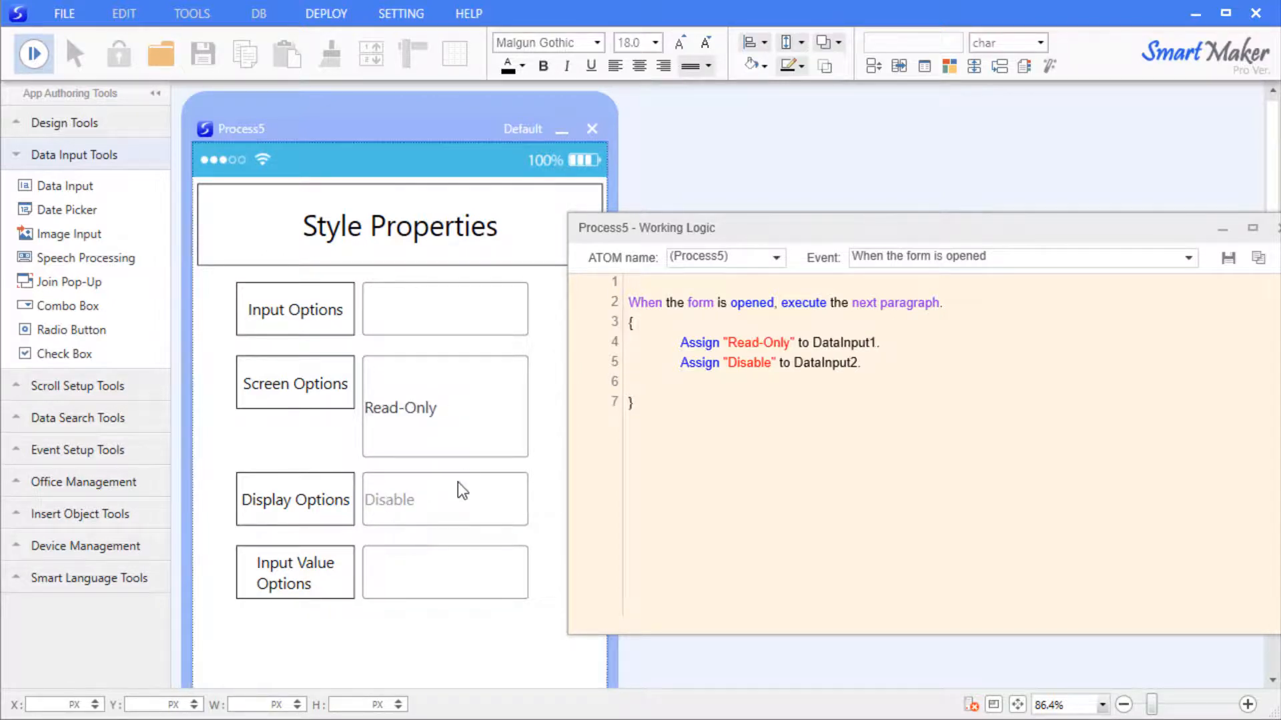
pyautogui.doubleClick(415, 410)
pyautogui.click(415, 410)
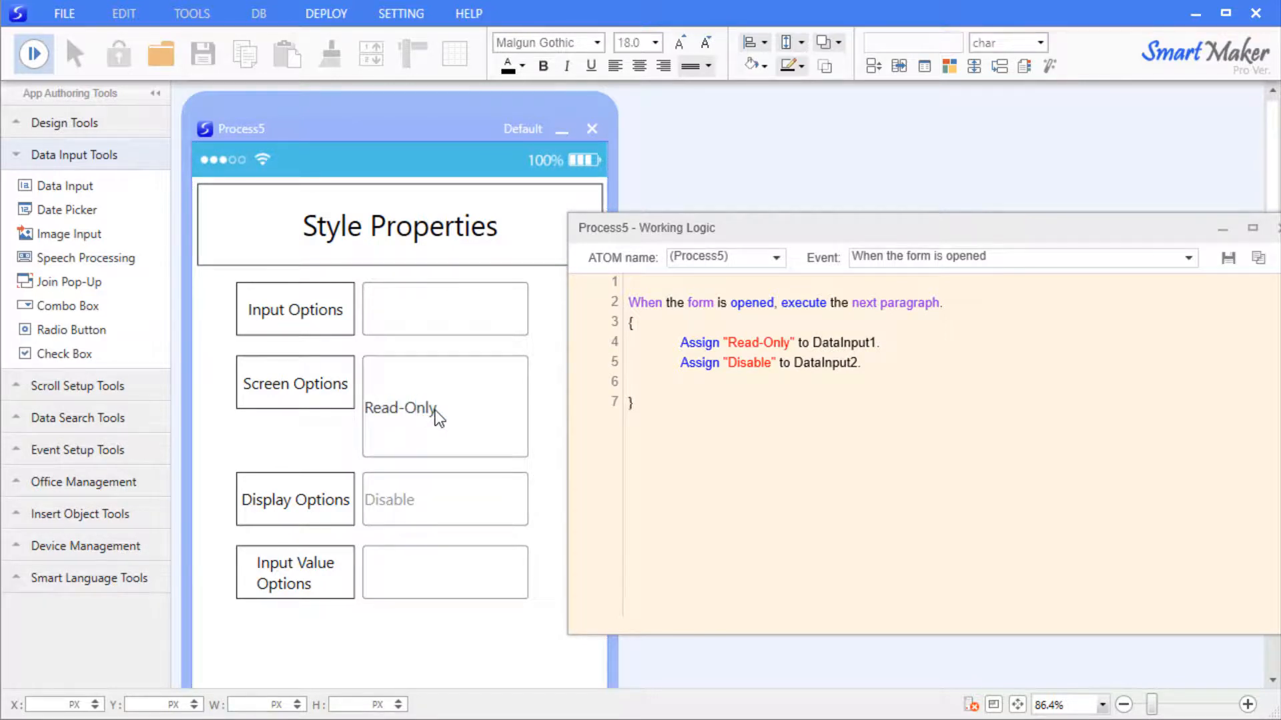
pyautogui.hotkey('shift', 'Right')
pyautogui.moveTo(437, 409); pyautogui.dragTo(390, 408)
pyautogui.rightClick(409, 414)
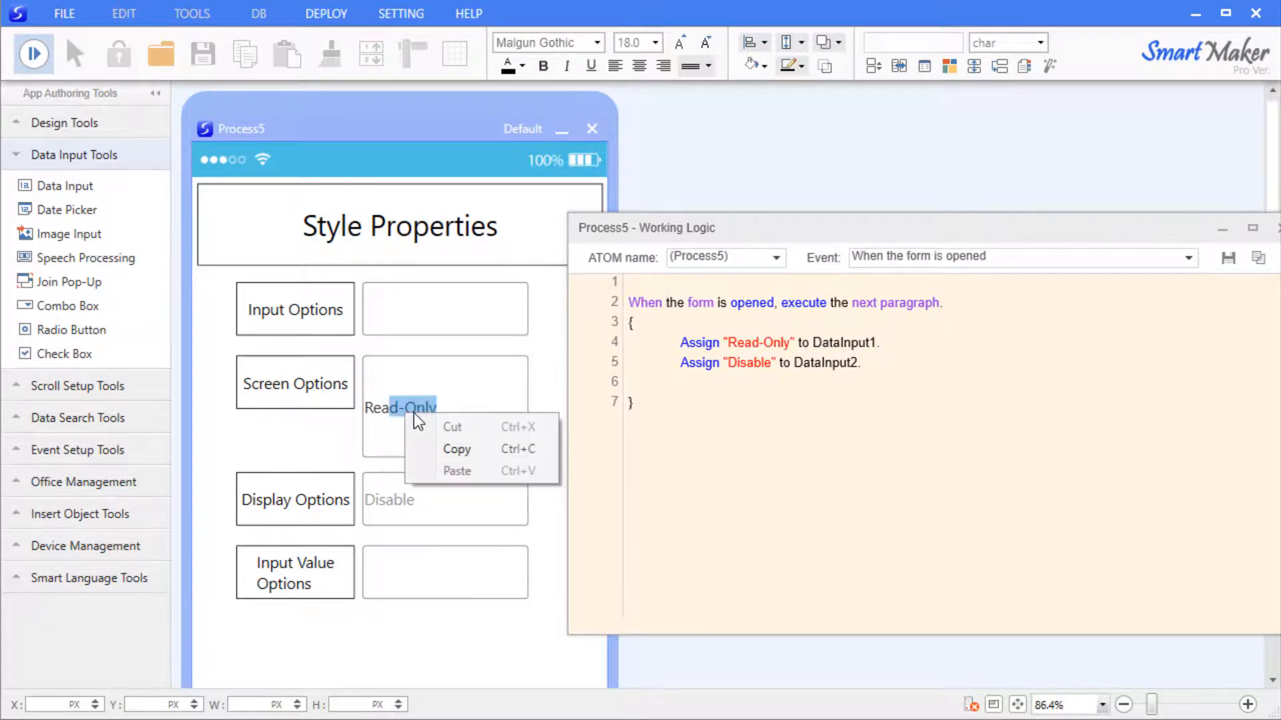
pyautogui.click(456, 449)
pyautogui.moveTo(419, 408); pyautogui.dragTo(380, 410)
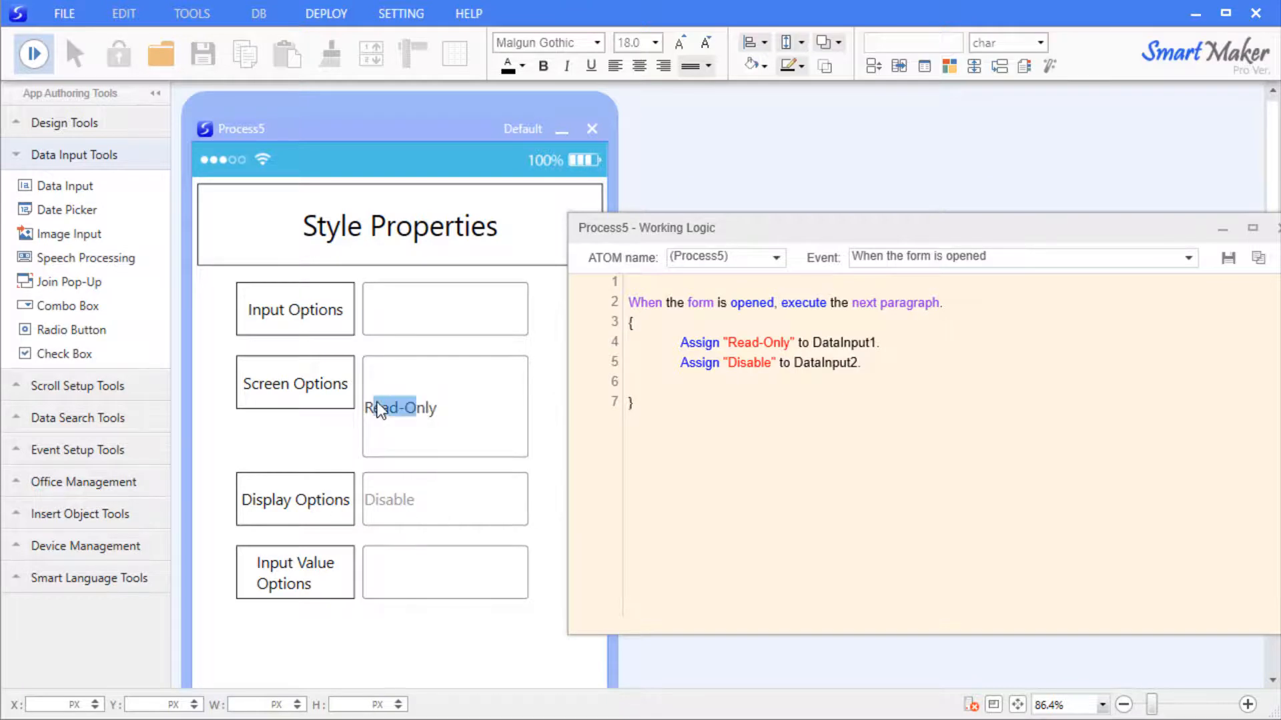
pyautogui.doubleClick(412, 409)
pyautogui.press('Left')
pyautogui.press('Left')
pyautogui.press('Left')
pyautogui.press('Right')
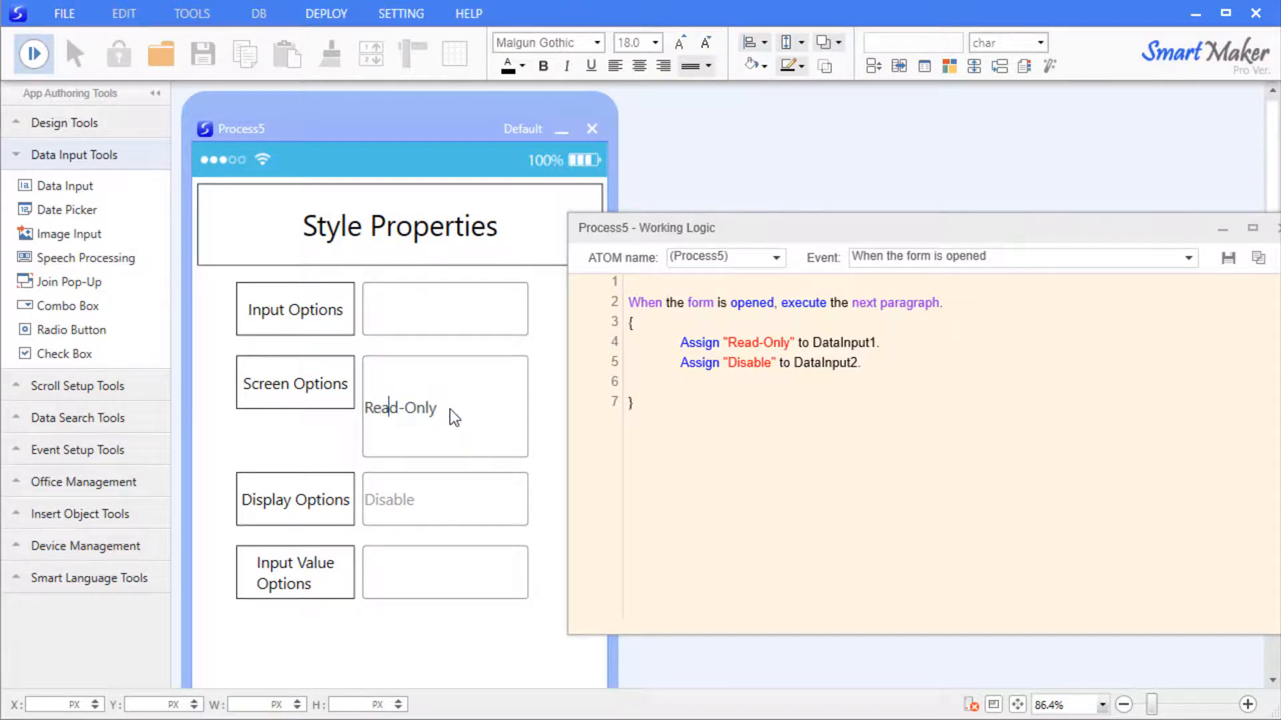
# Preview the form and click into Display Options to see its 'Please enter your name' help message.
pyautogui.click(397, 497)
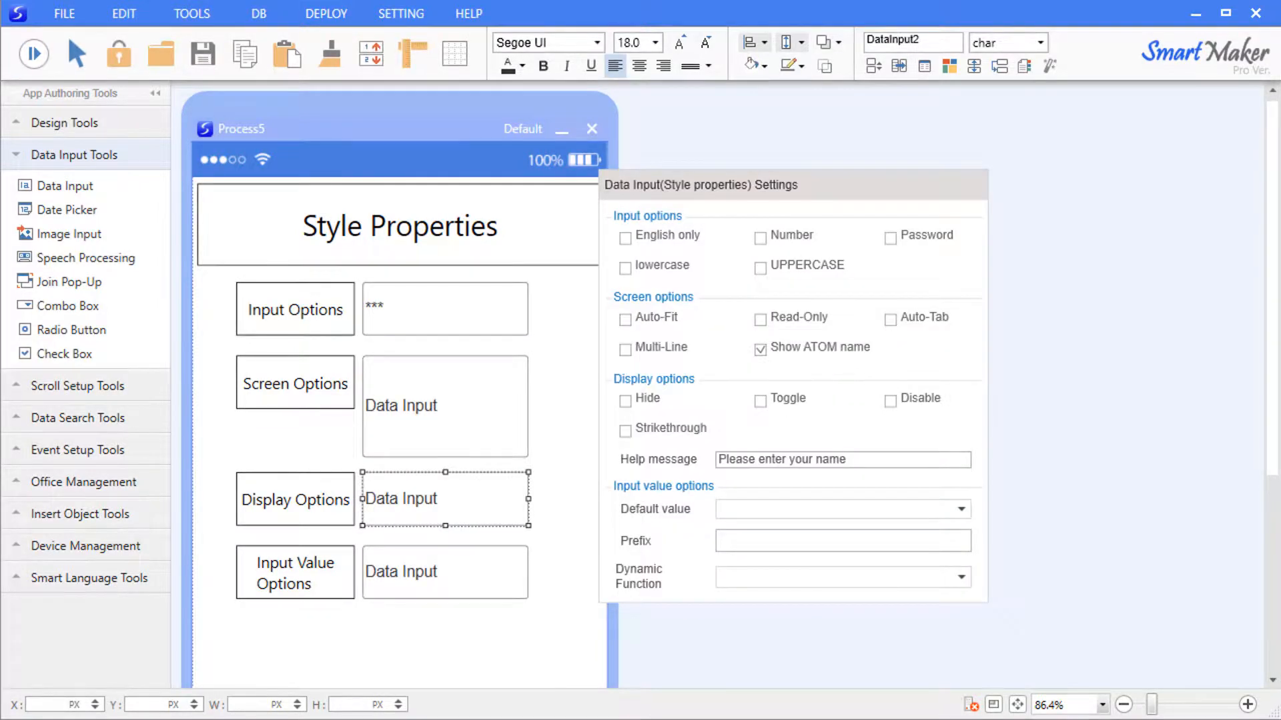
pyautogui.click(571, 462)
pyautogui.click(33, 53)
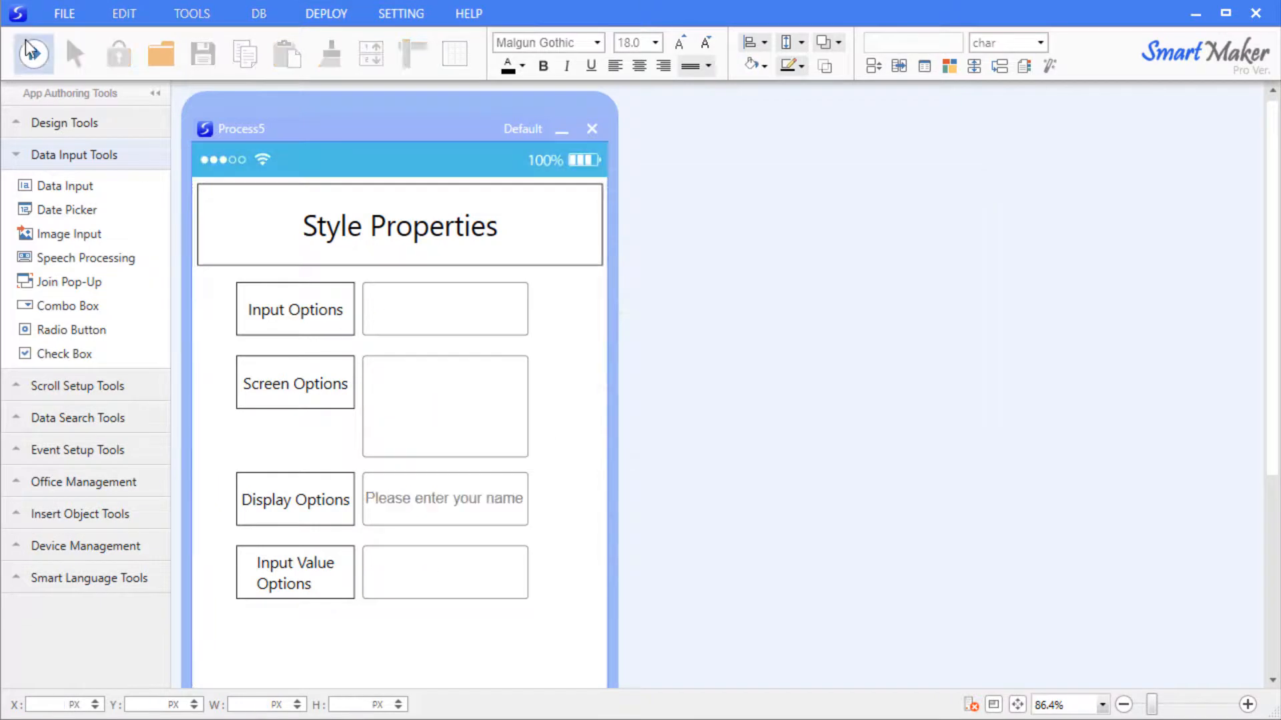
pyautogui.click(483, 516)
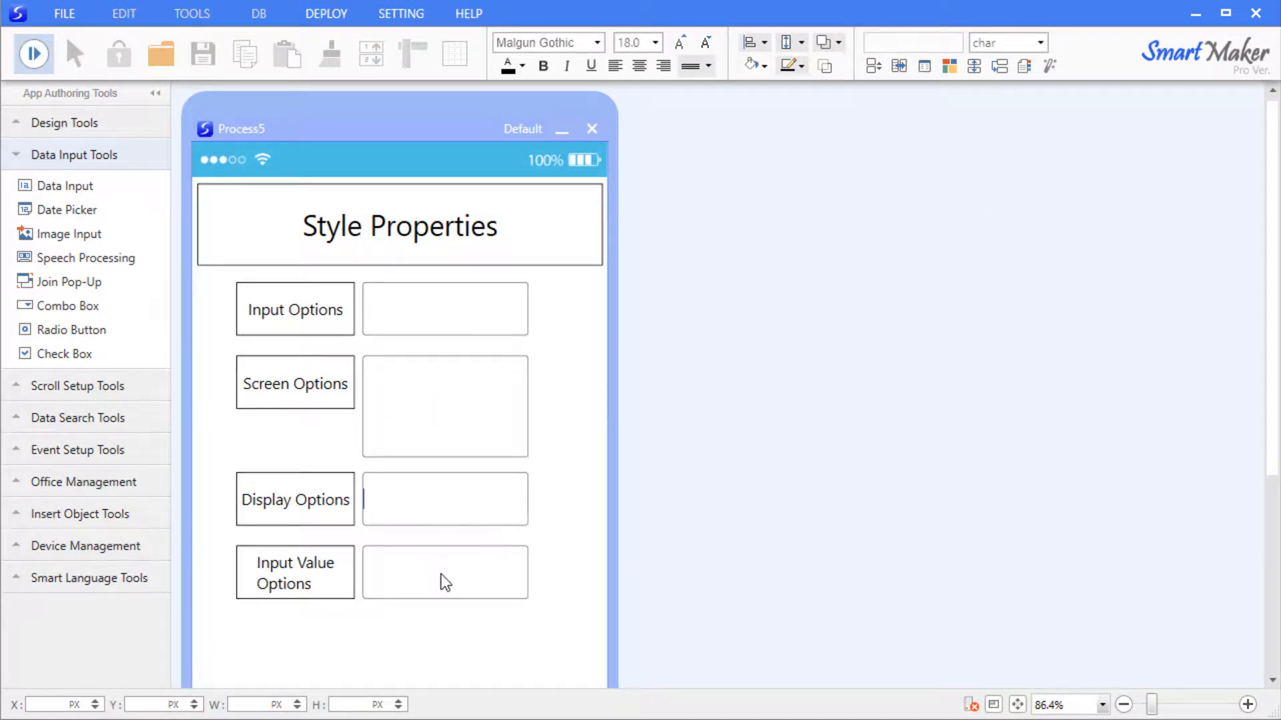
pyautogui.click(435, 552)
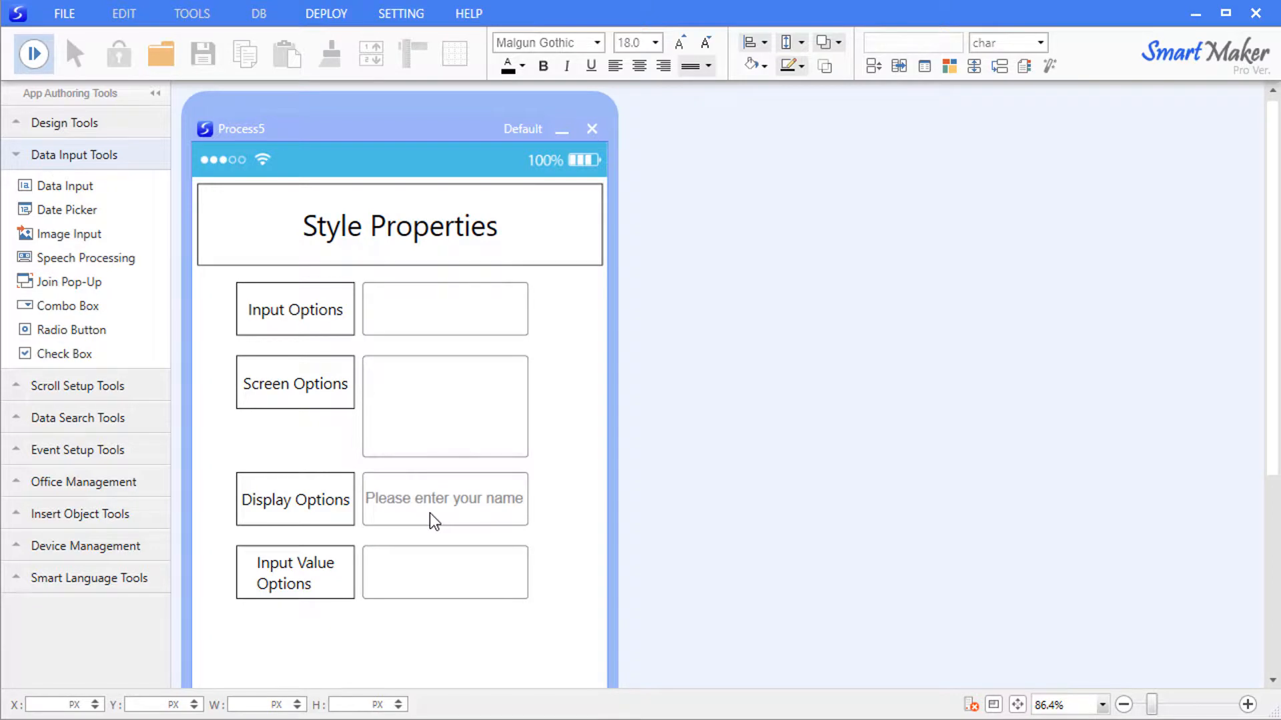
# Set the Input Value Options default value to YYYY/MM/DD and preview it showing 2020/03/12.
pyautogui.rightClick(470, 568)
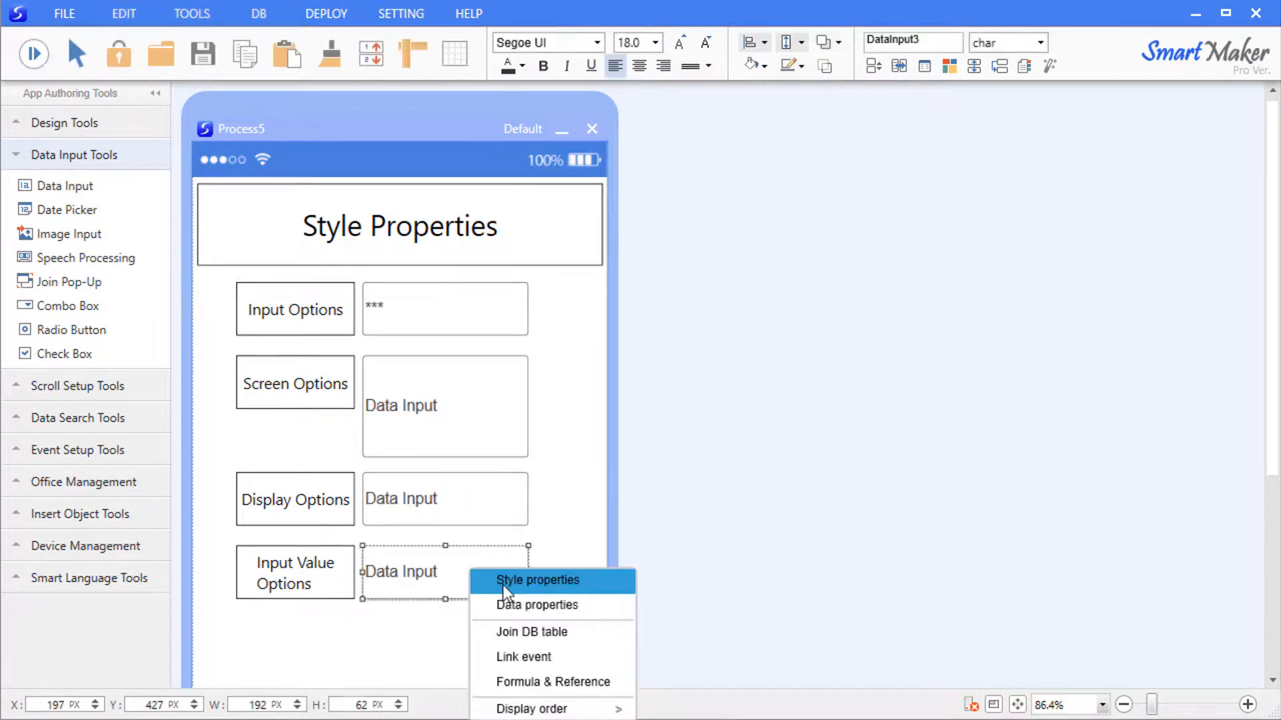
pyautogui.click(520, 578)
pyautogui.moveTo(736, 345); pyautogui.dragTo(841, 34)
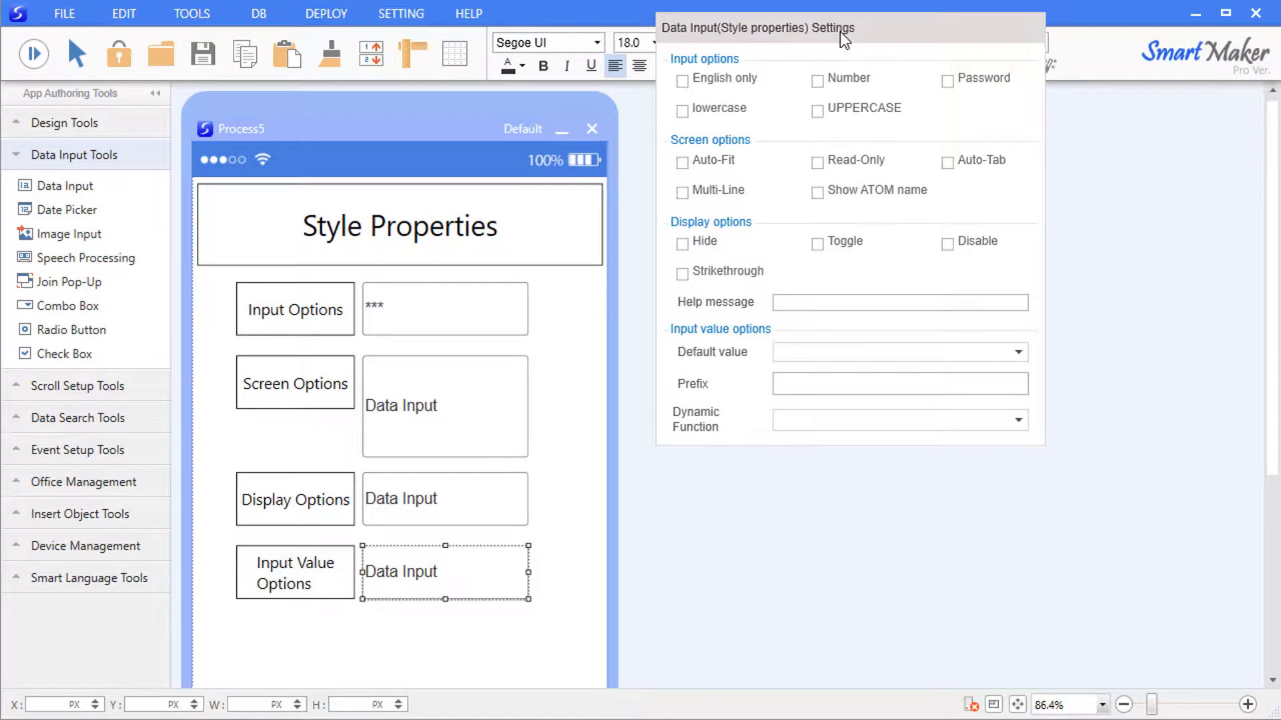
pyautogui.click(1018, 353)
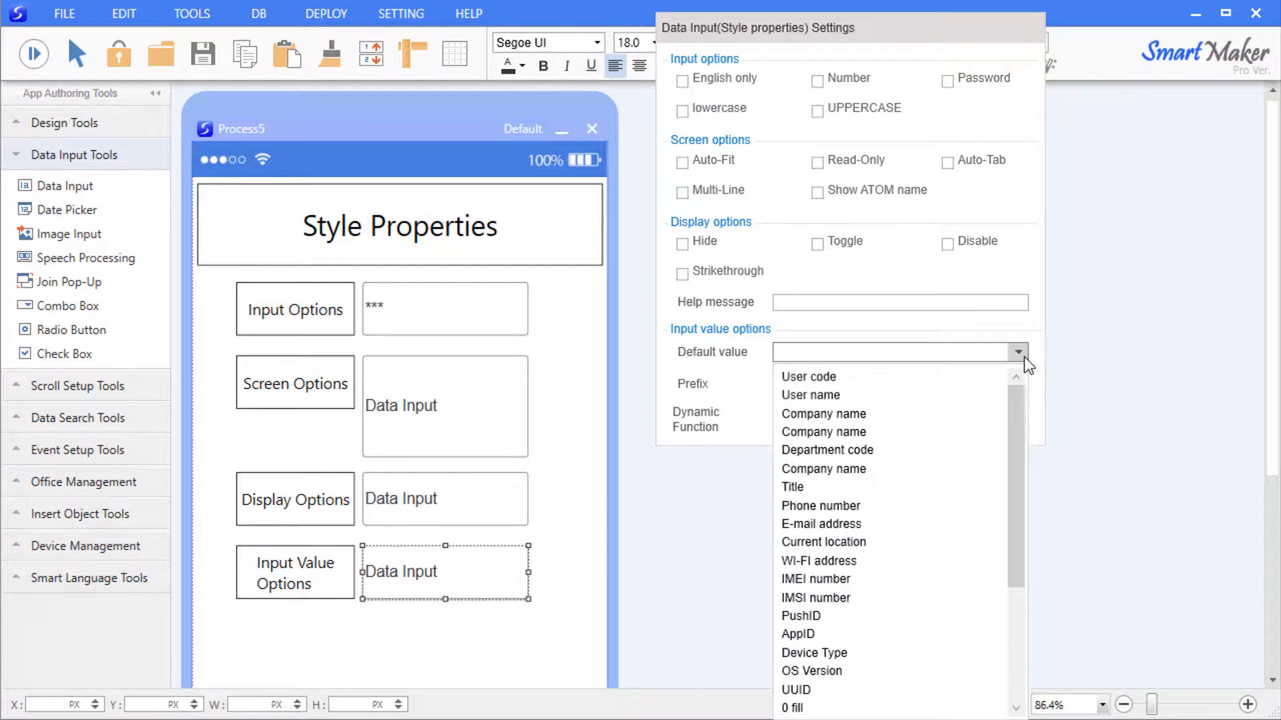
pyautogui.moveTo(1015, 401); pyautogui.dragTo(1001, 362)
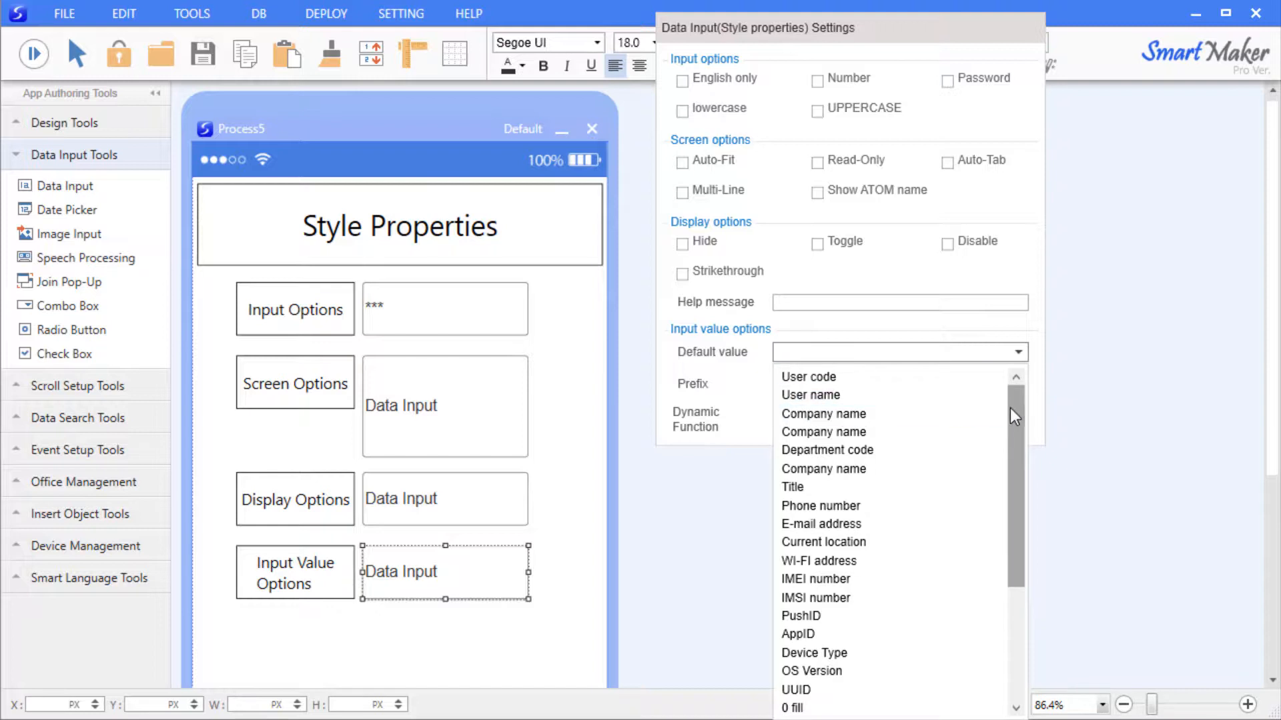
pyautogui.moveTo(1010, 410); pyautogui.dragTo(1007, 574)
pyautogui.click(903, 664)
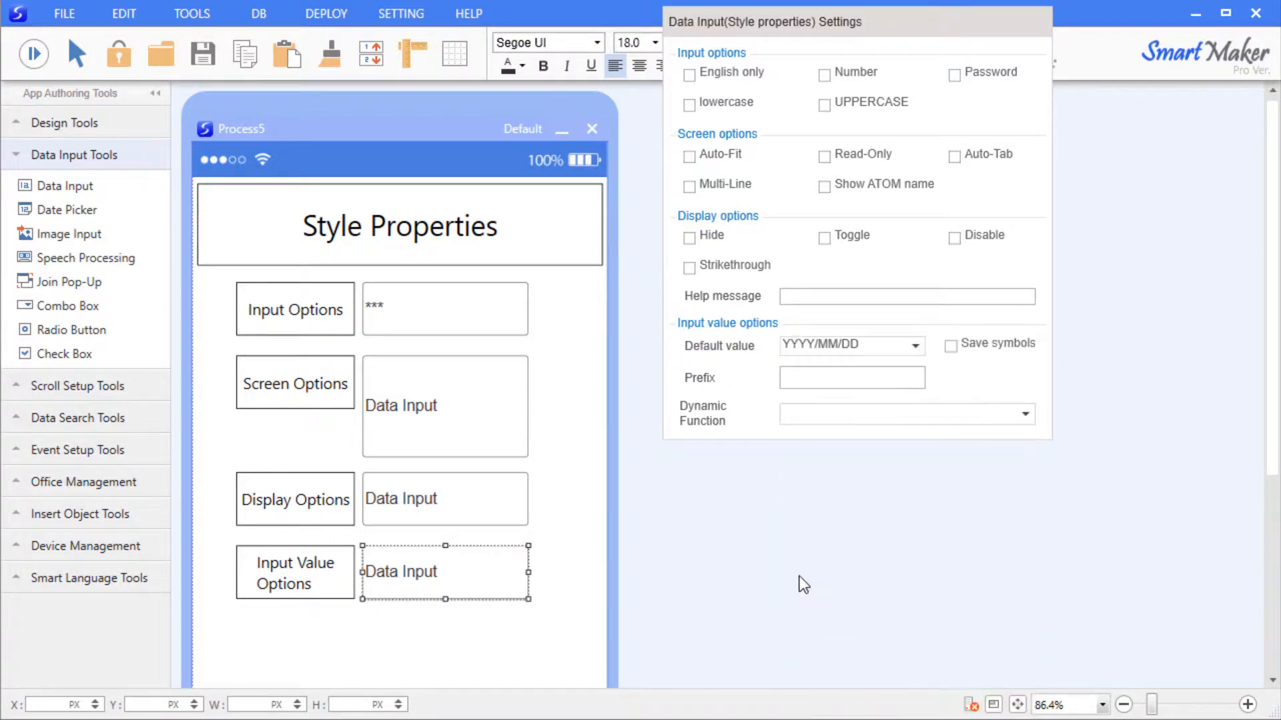
pyautogui.click(788, 564)
pyautogui.click(34, 56)
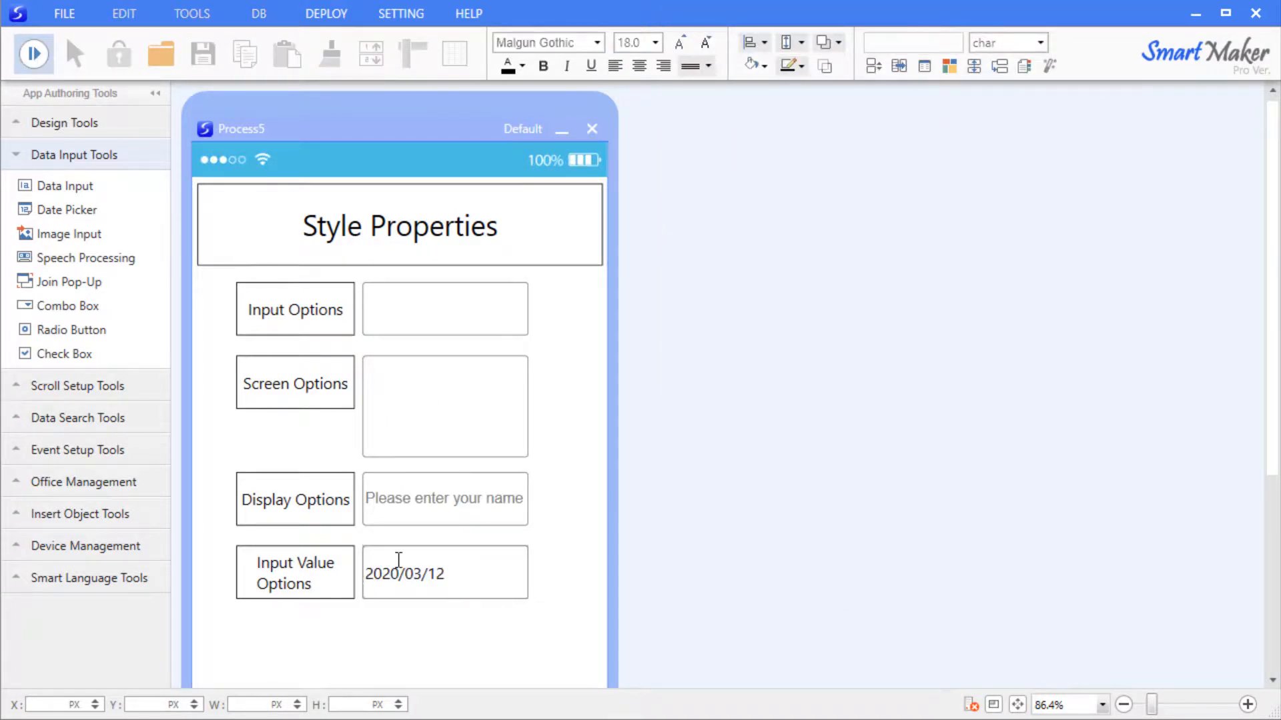
pyautogui.moveTo(443, 573); pyautogui.dragTo(350, 570)
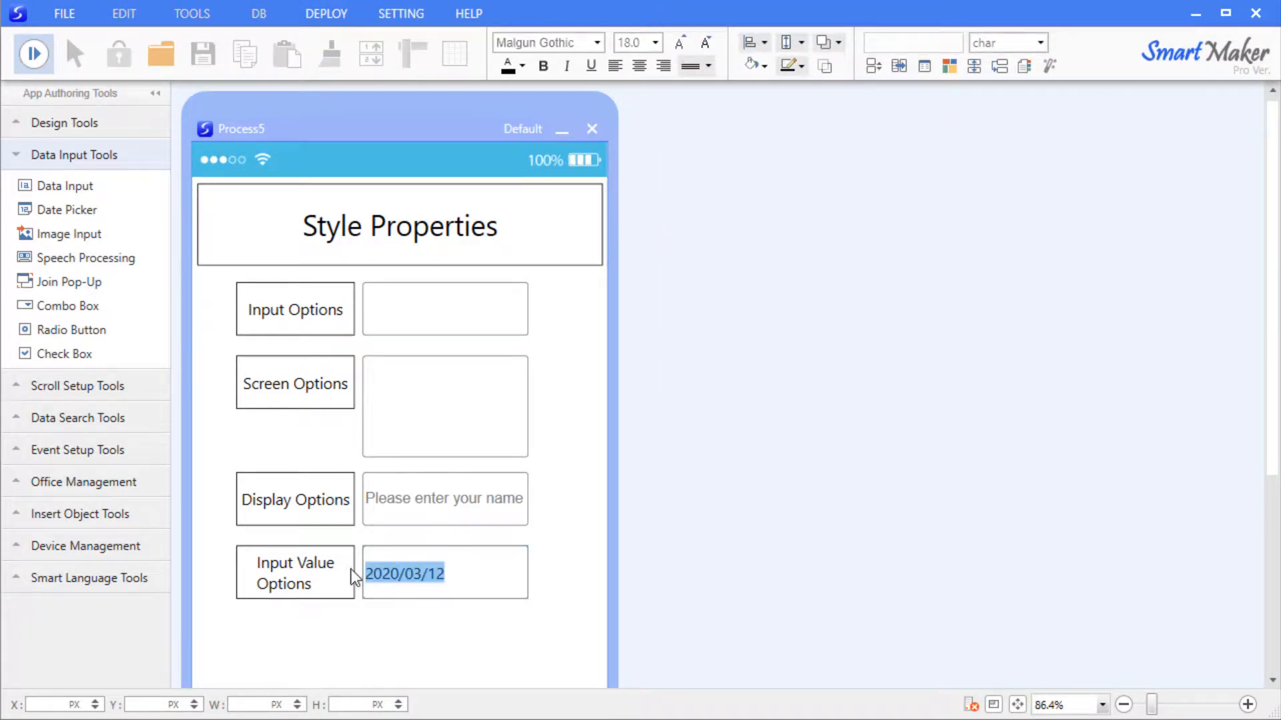
# Give the bottom field the default value 'Enter Default Value' and preview it.
pyautogui.click(36, 55)
pyautogui.doubleClick(525, 581)
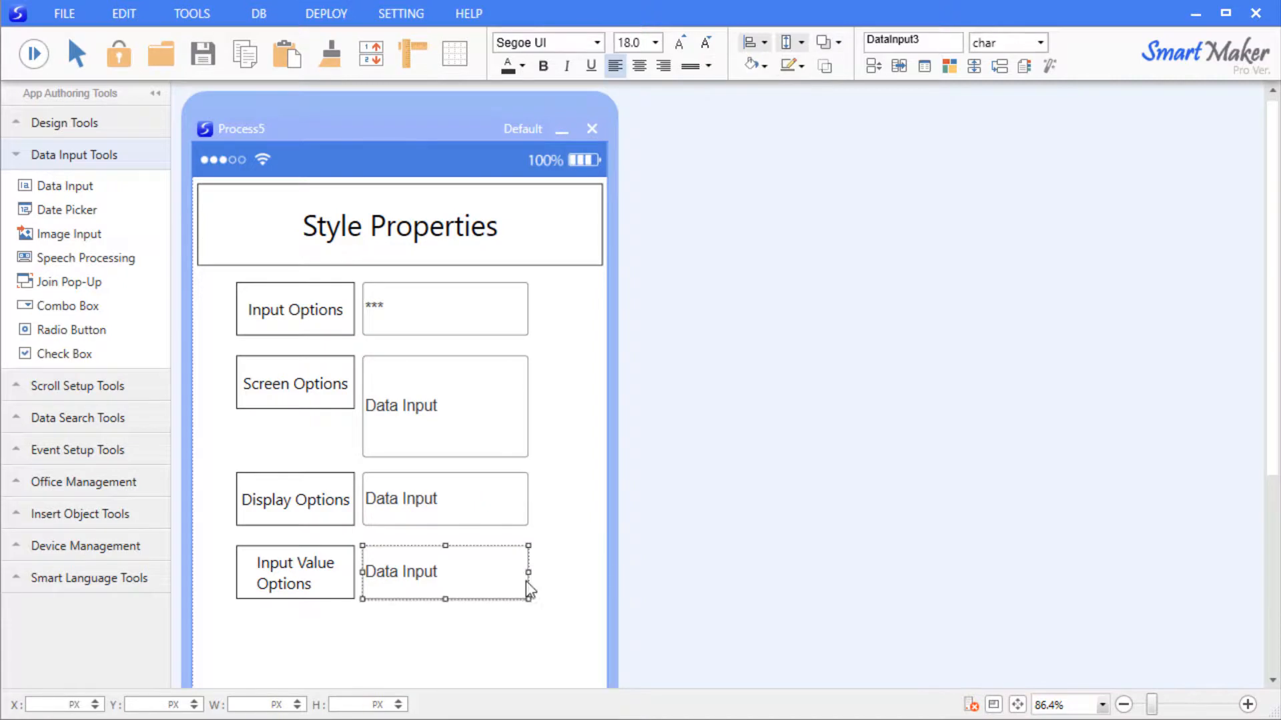
pyautogui.write('Enter Default Value')
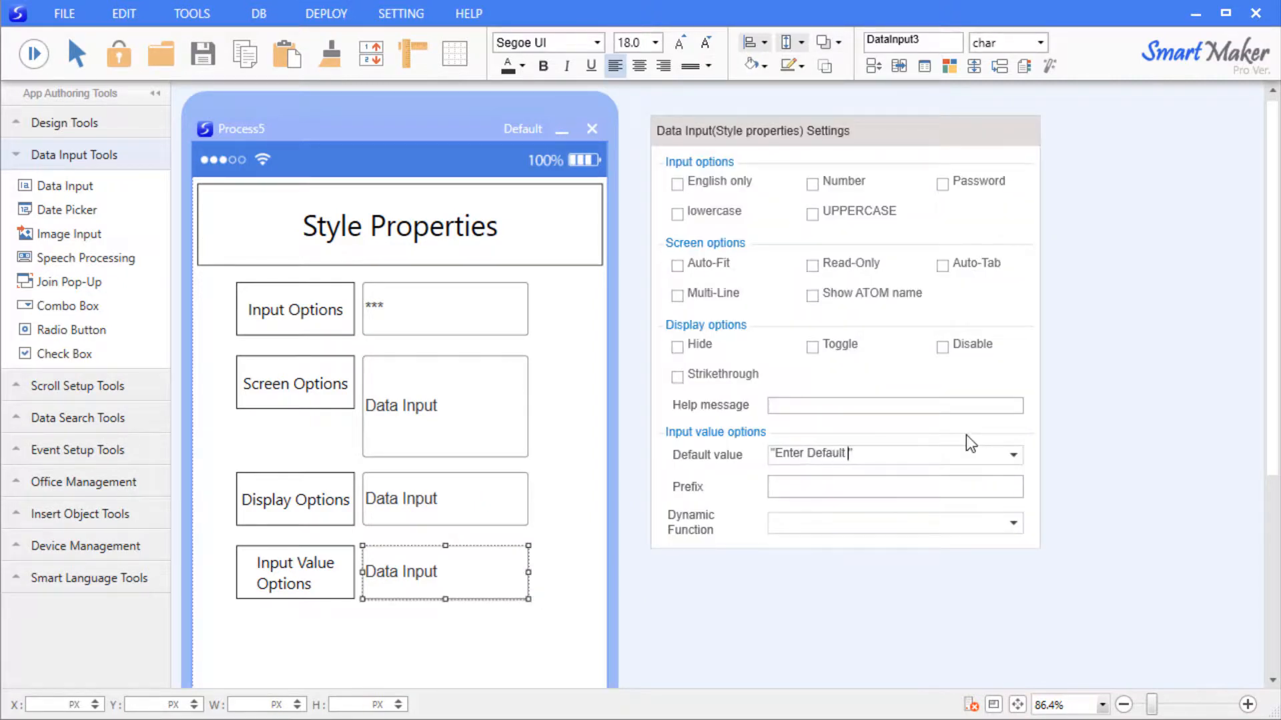
pyautogui.click(626, 518)
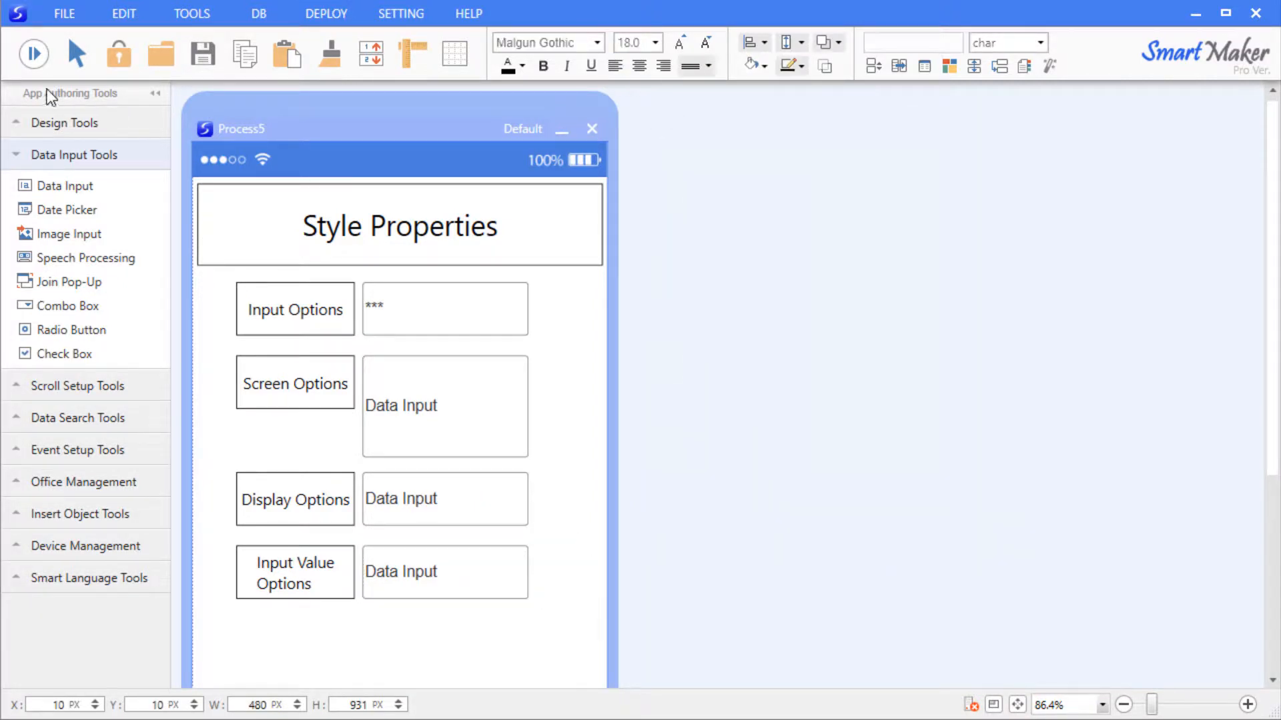
pyautogui.click(41, 66)
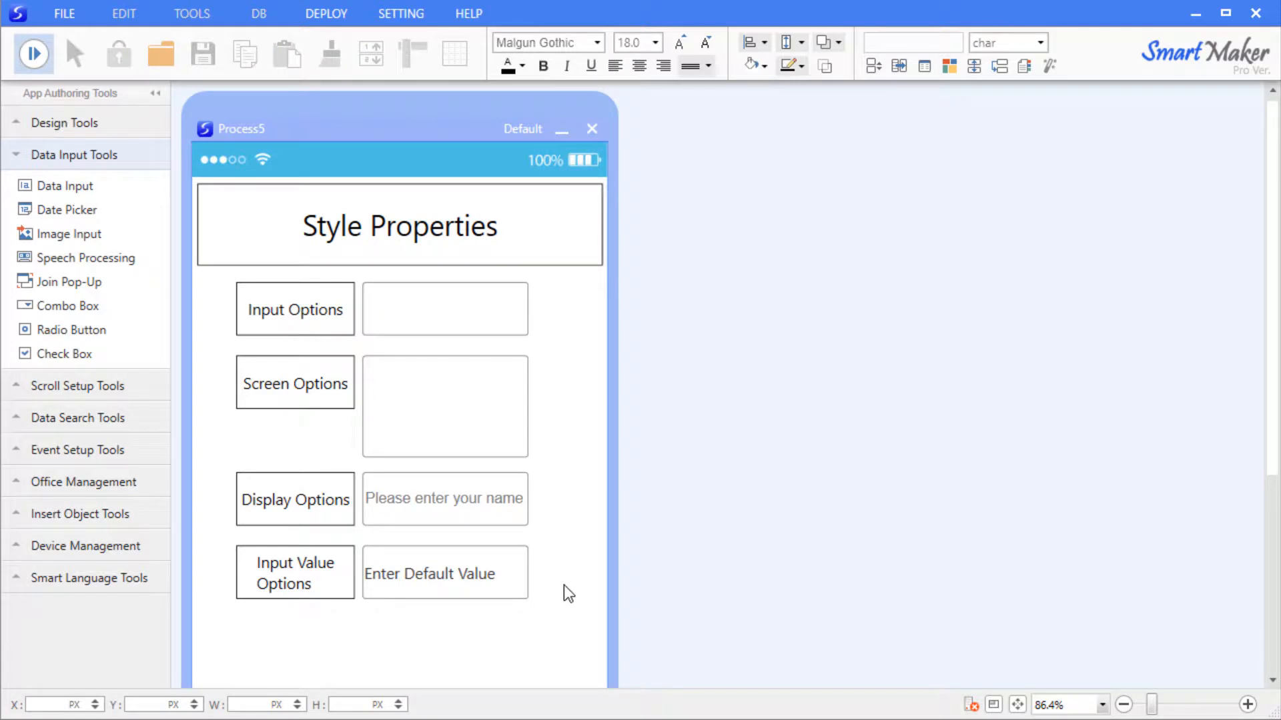
# Clear the bottom field's default value in its Style properties.
pyautogui.rightClick(467, 578)
pyautogui.click(538, 594)
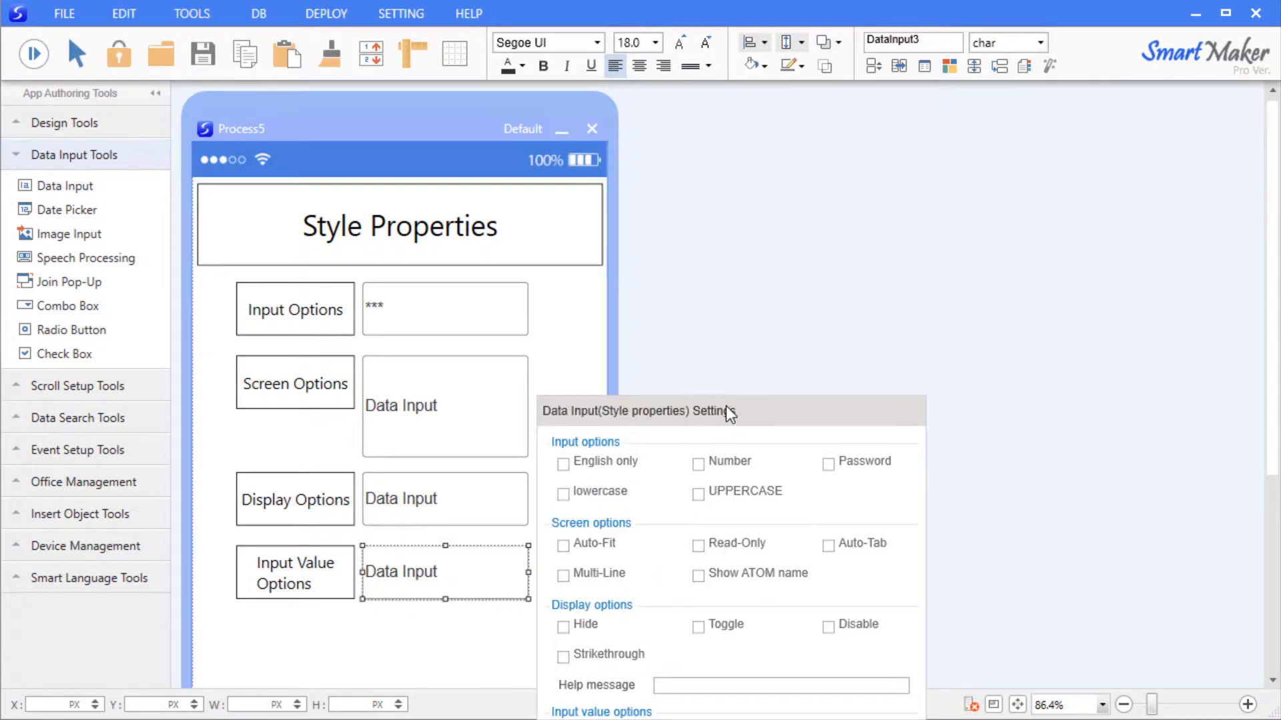
pyautogui.click(927, 459)
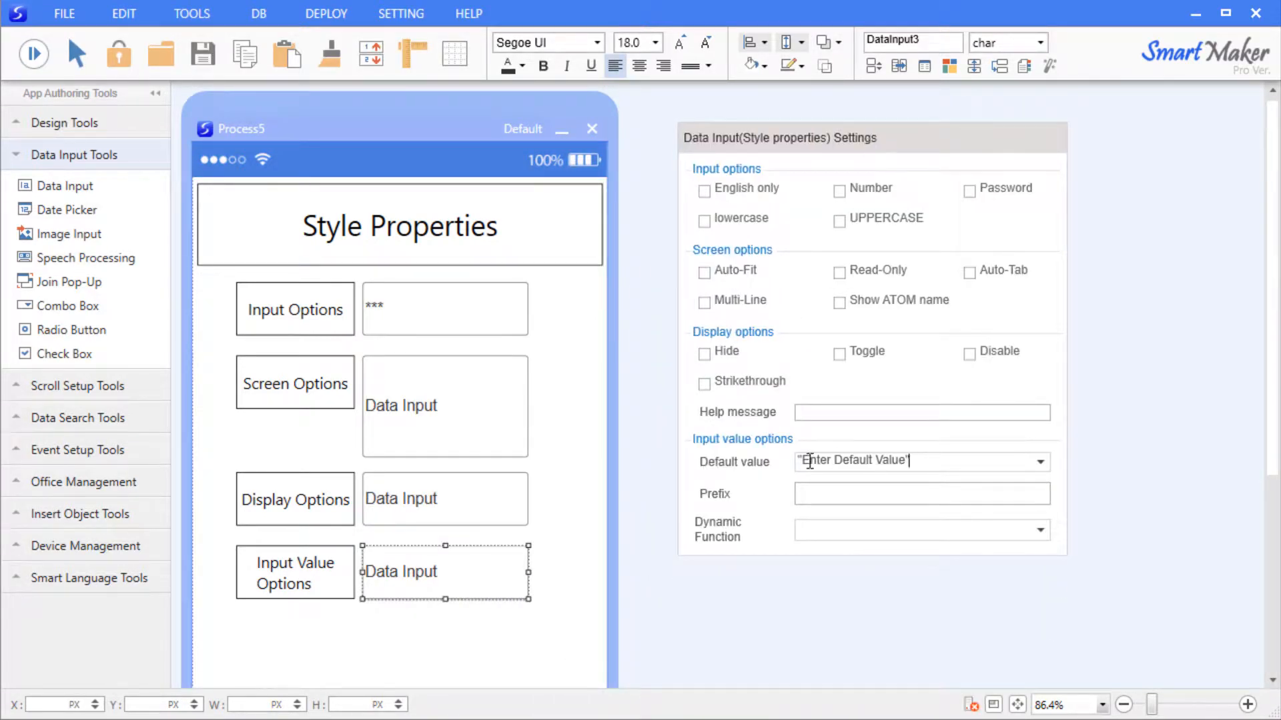
pyautogui.hotkey('ctrl', 'a')
pyautogui.press('BackSpace')
pyautogui.click(852, 494)
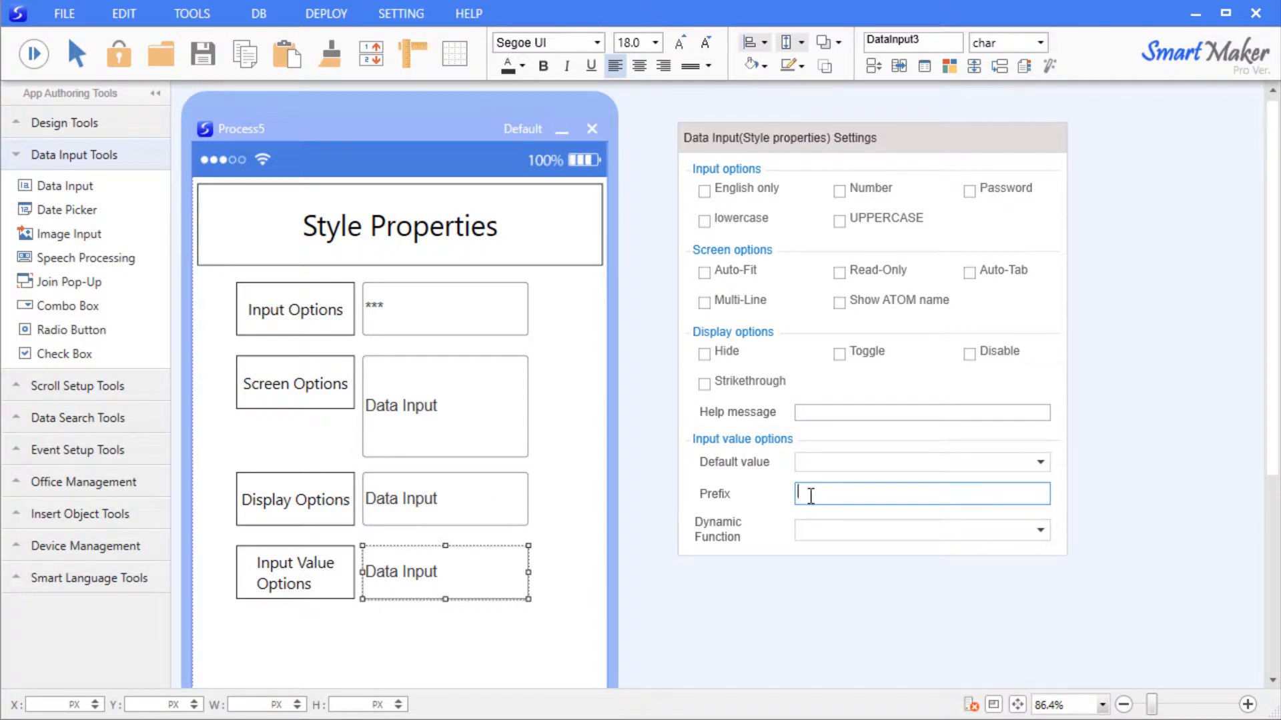
# Set the prefix to SO and enter InputValuetest1 in the previewed bottom field.
pyautogui.write('SO')
pyautogui.click(580, 499)
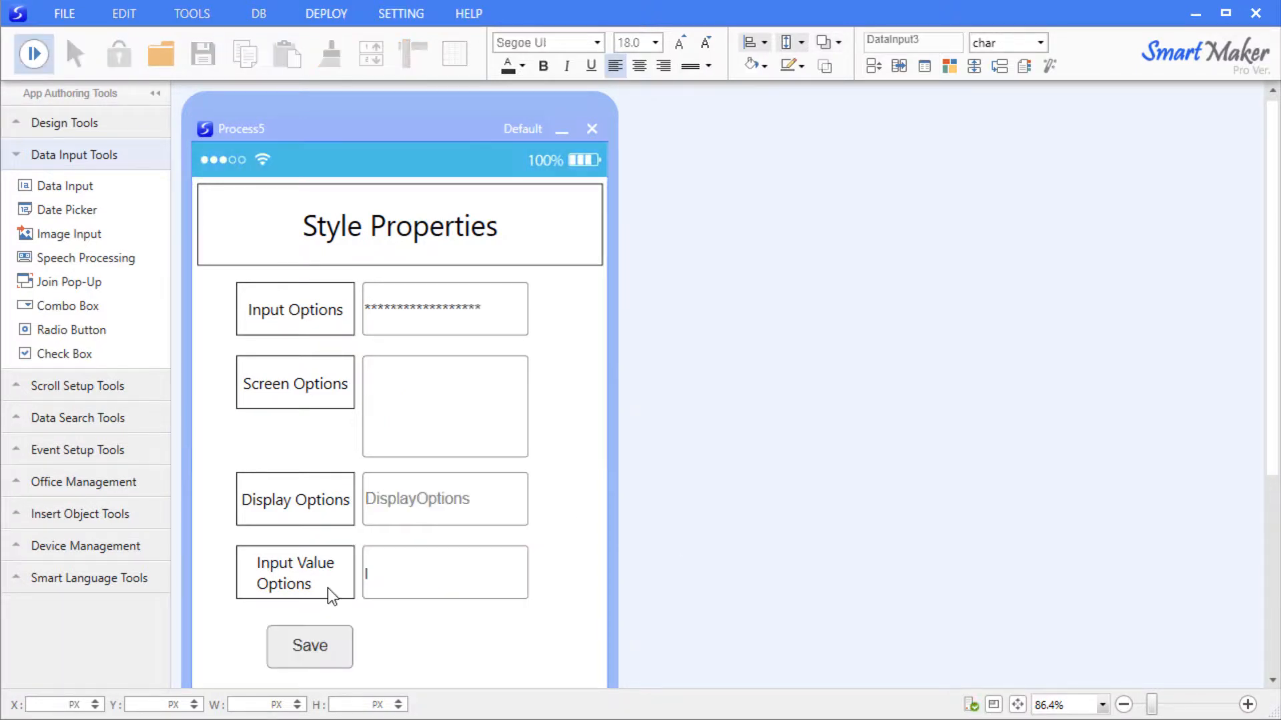
pyautogui.write('InputValuetest1')
pyautogui.moveTo(515, 575); pyautogui.dragTo(293, 585)
# Save the entry repeatedly so the value list shows InputValuetest1 through InputValuetest5.
pyautogui.click(308, 644)
pyautogui.click(312, 648)
pyautogui.click(309, 644)
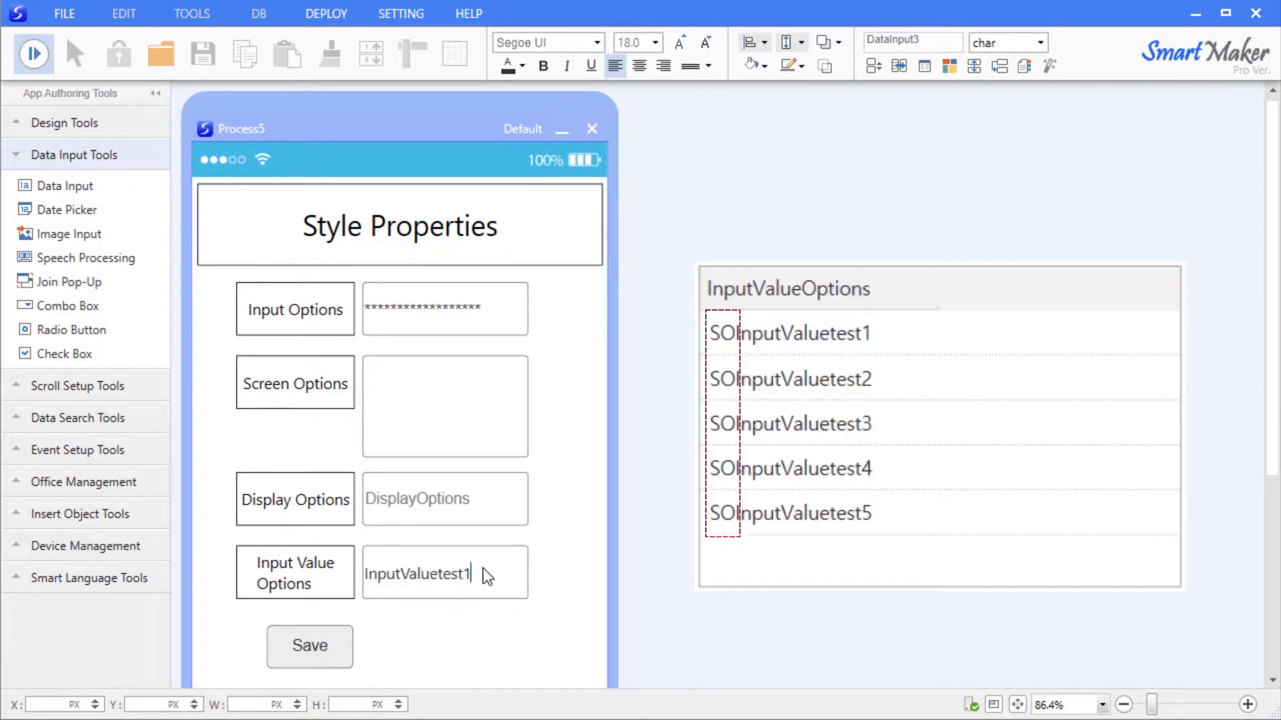
pyautogui.click(321, 642)
pyautogui.click(320, 658)
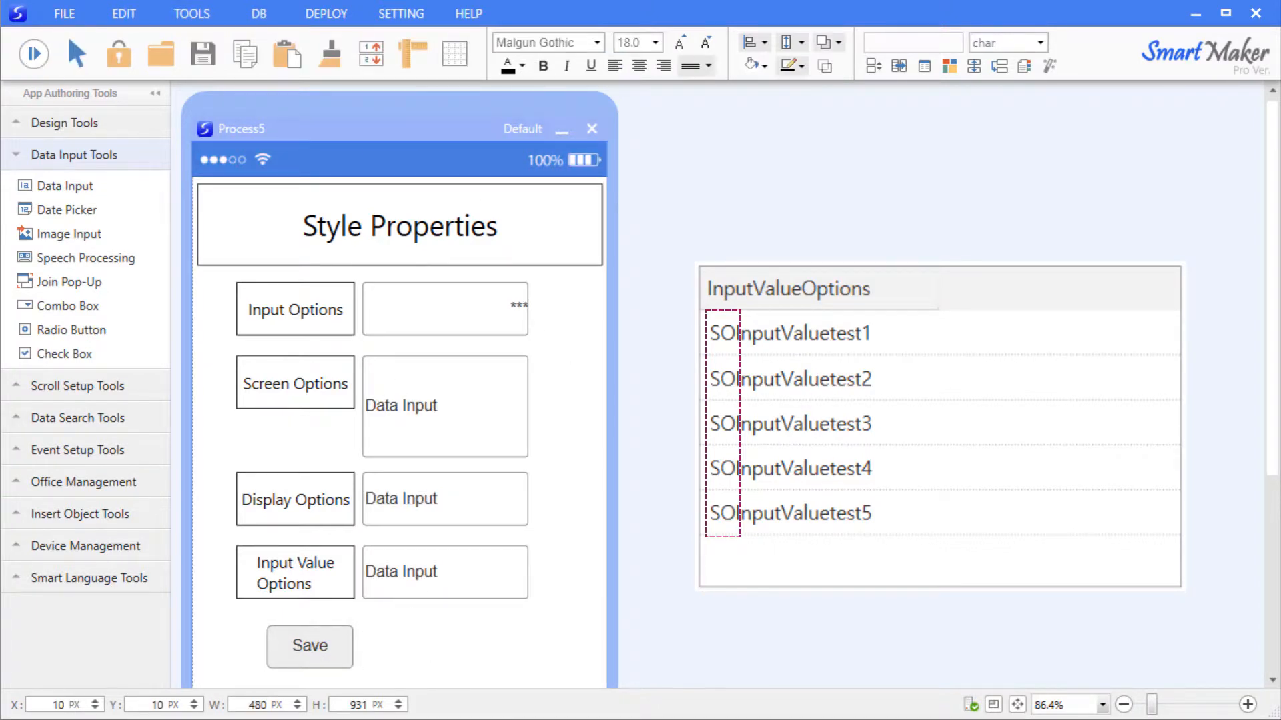
pyautogui.click(467, 573)
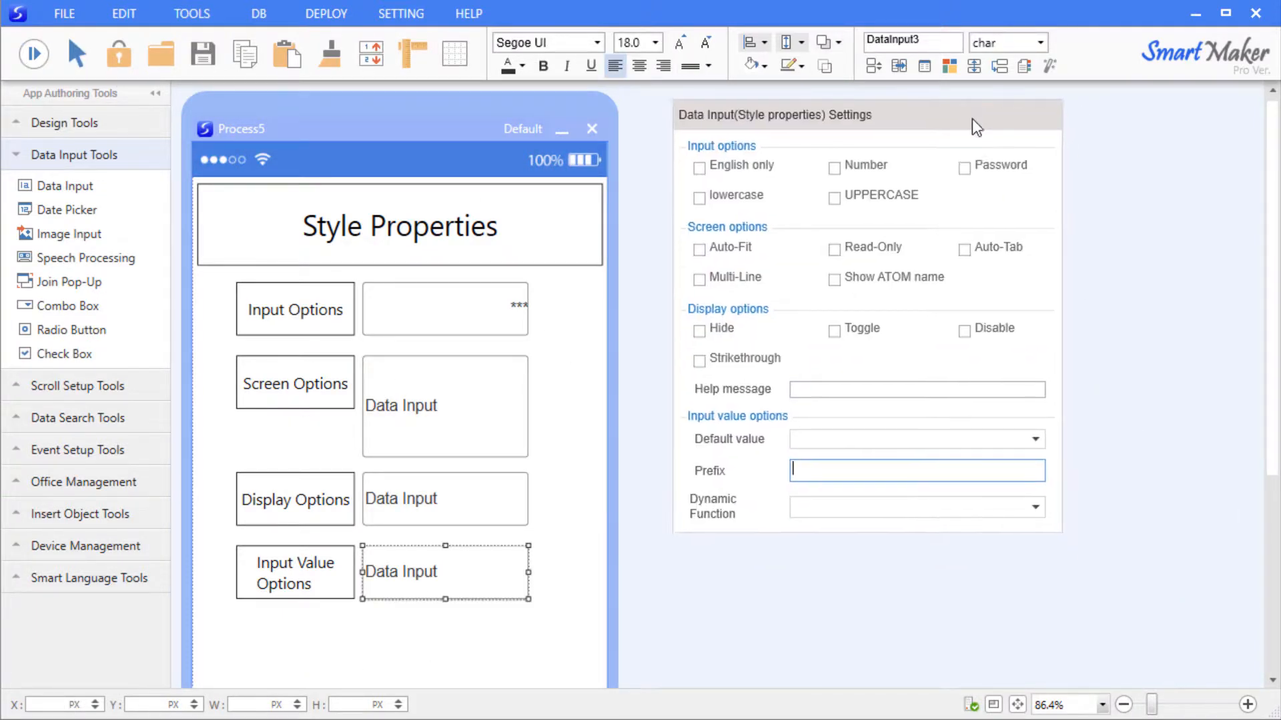
# Choose Phone number as the Input Value Options field's Dynamic Function and close its settings.
pyautogui.click(1029, 487)
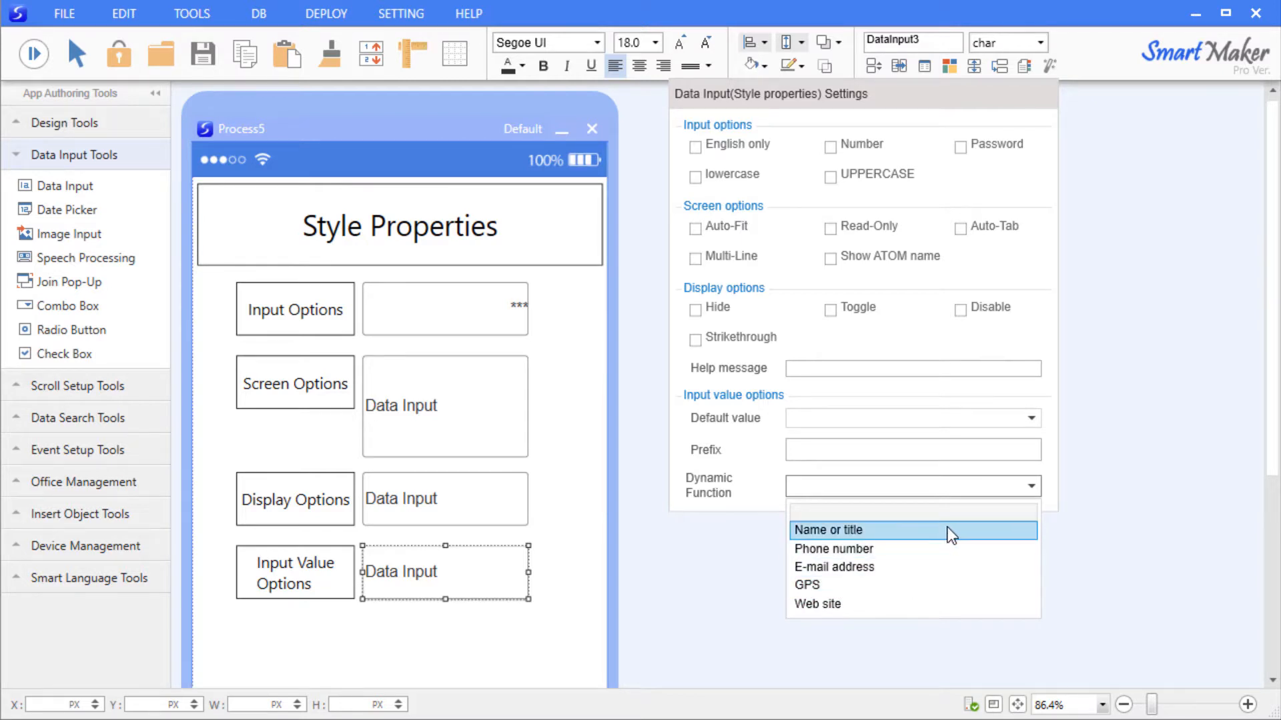
pyautogui.click(939, 556)
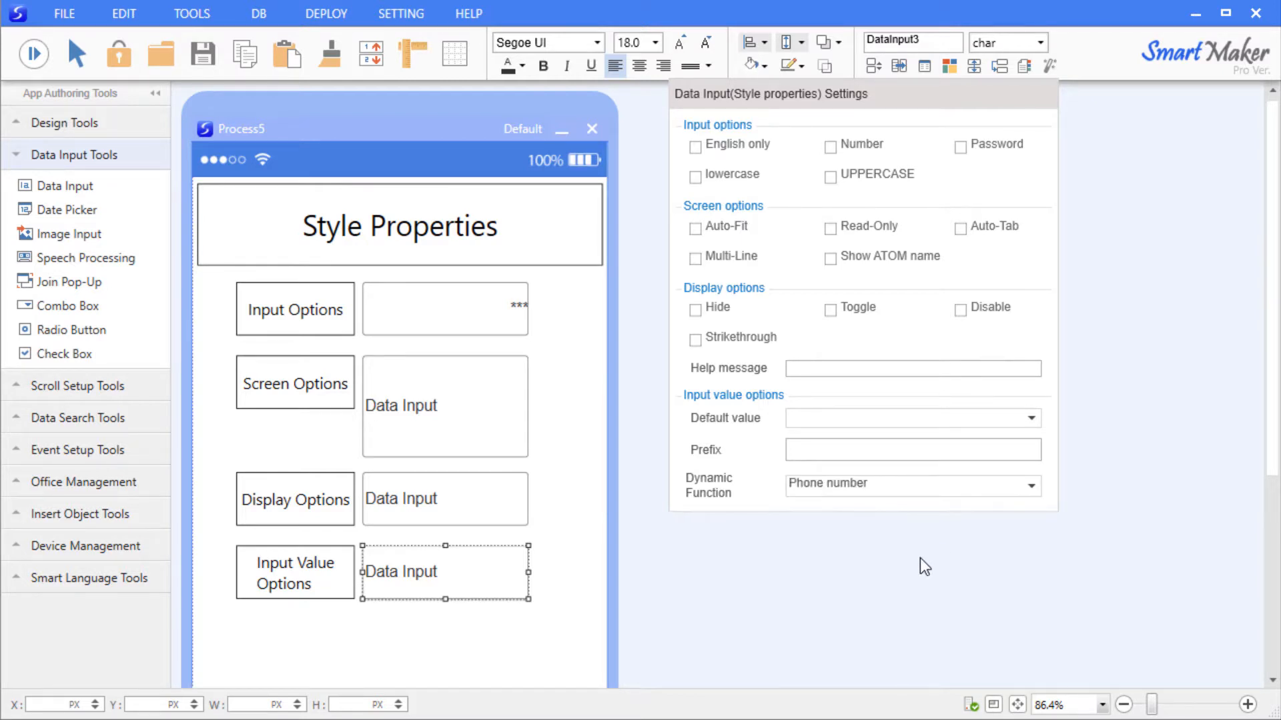
pyautogui.click(916, 557)
pyautogui.click(555, 372)
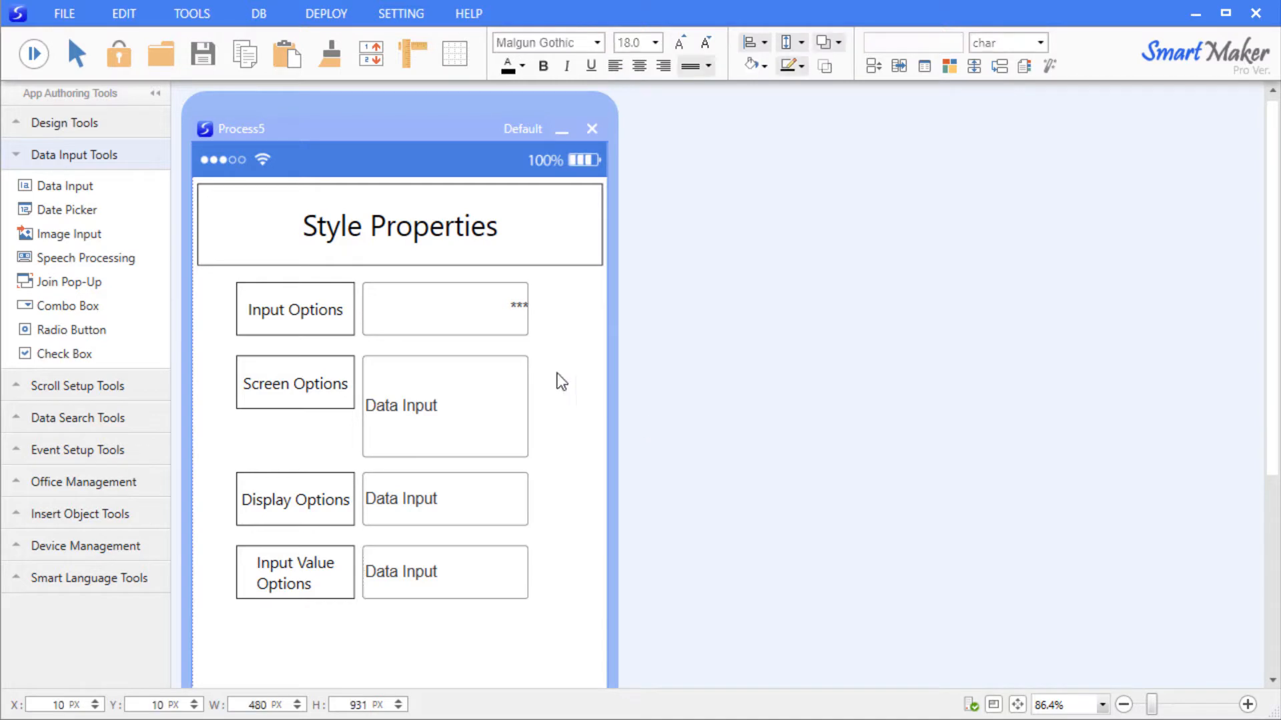
# Run the preview and enter a sample phone number in the bottom input to launch the dialer.
pyautogui.click(33, 58)
pyautogui.click(481, 571)
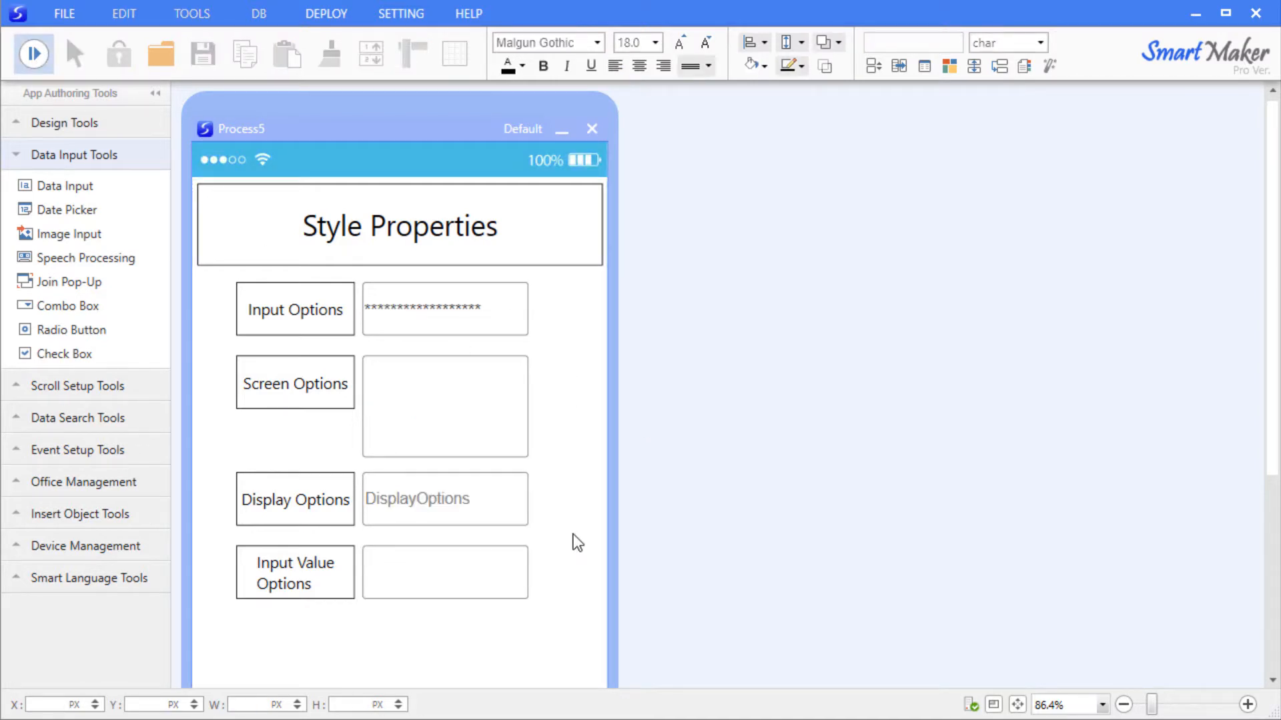
pyautogui.write('1-234-567-890')
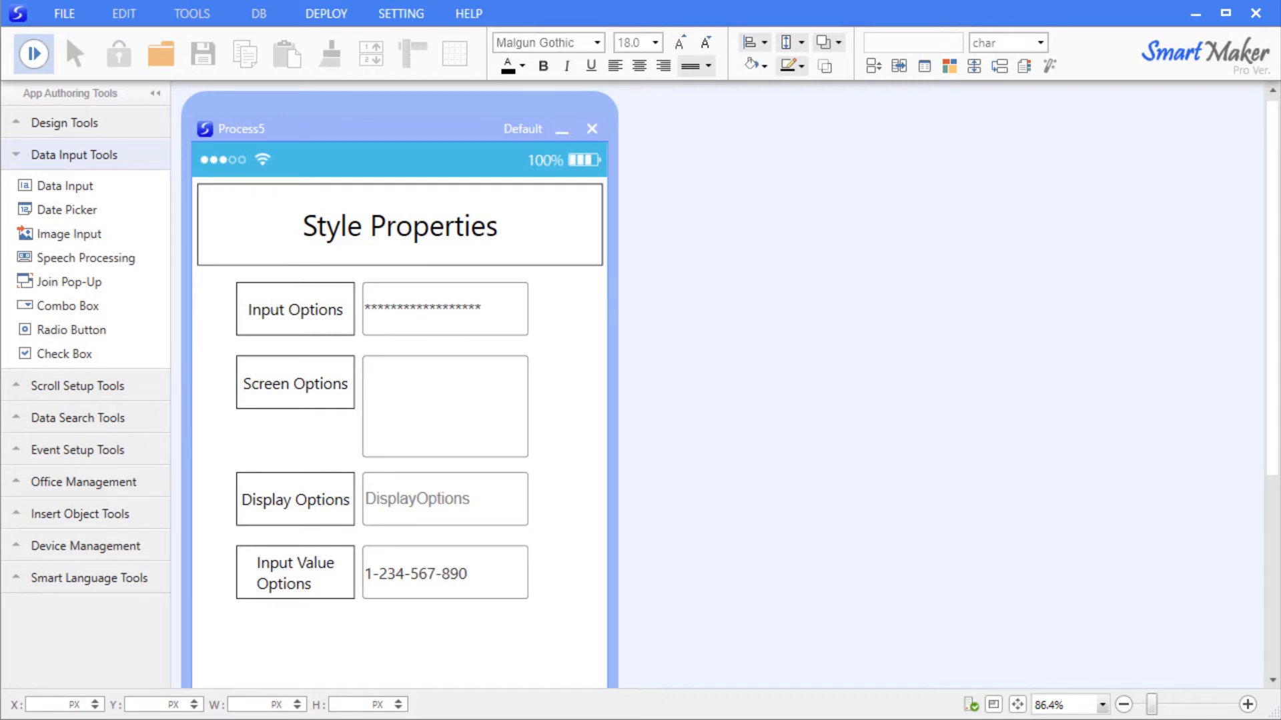
# Dismiss the phone dialer, move the GPS map aside, and open Mail from the e-mail entry.
pyautogui.moveTo(443, 123); pyautogui.dragTo(814, 131)
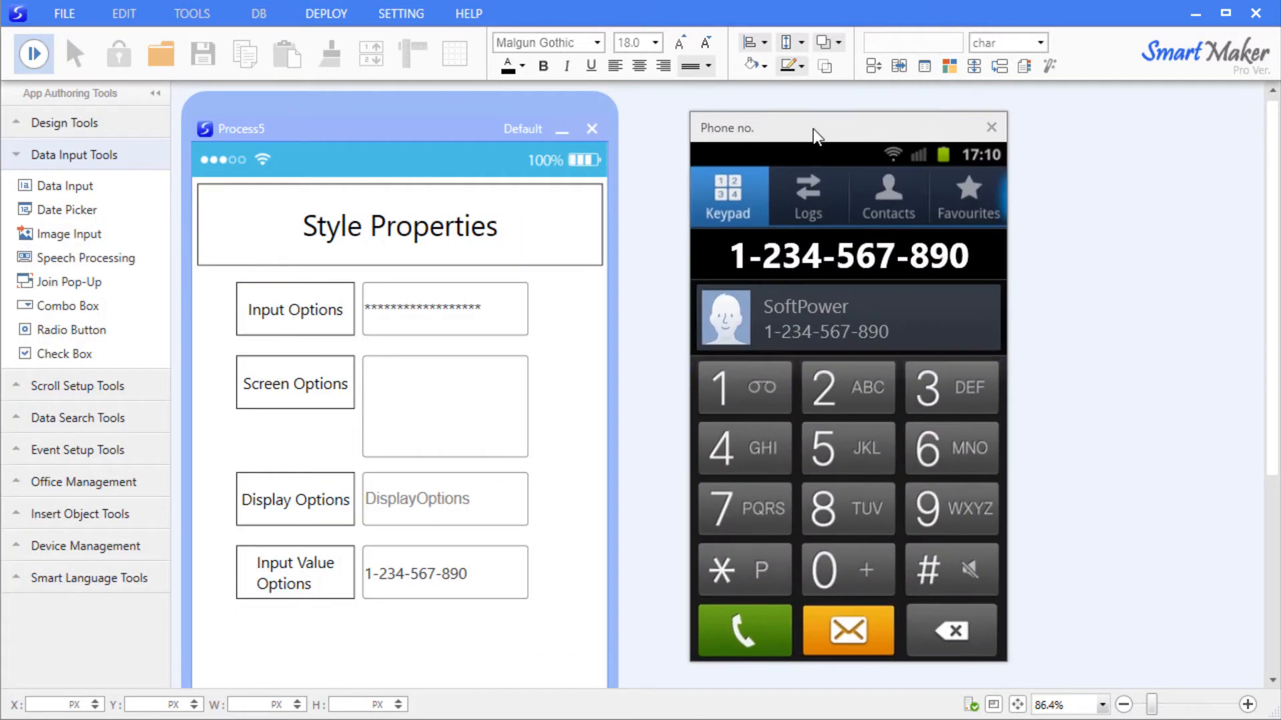
pyautogui.click(990, 126)
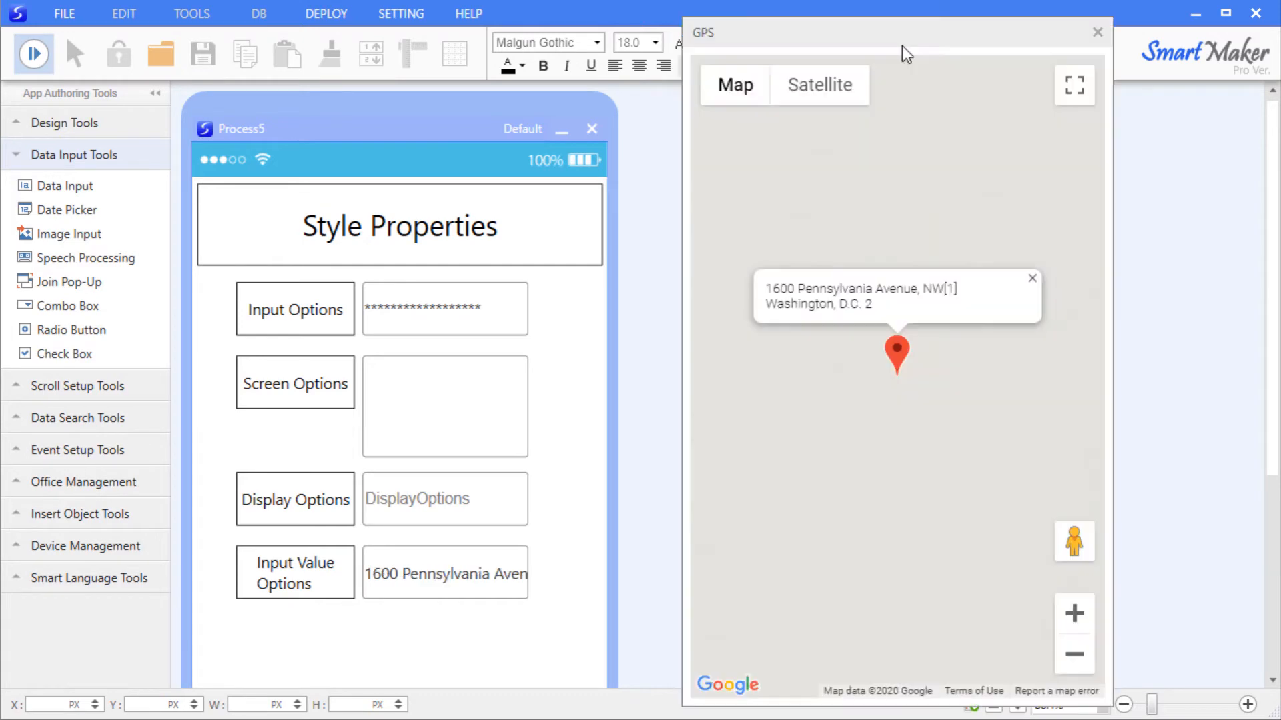
pyautogui.moveTo(902, 46); pyautogui.dragTo(916, 38)
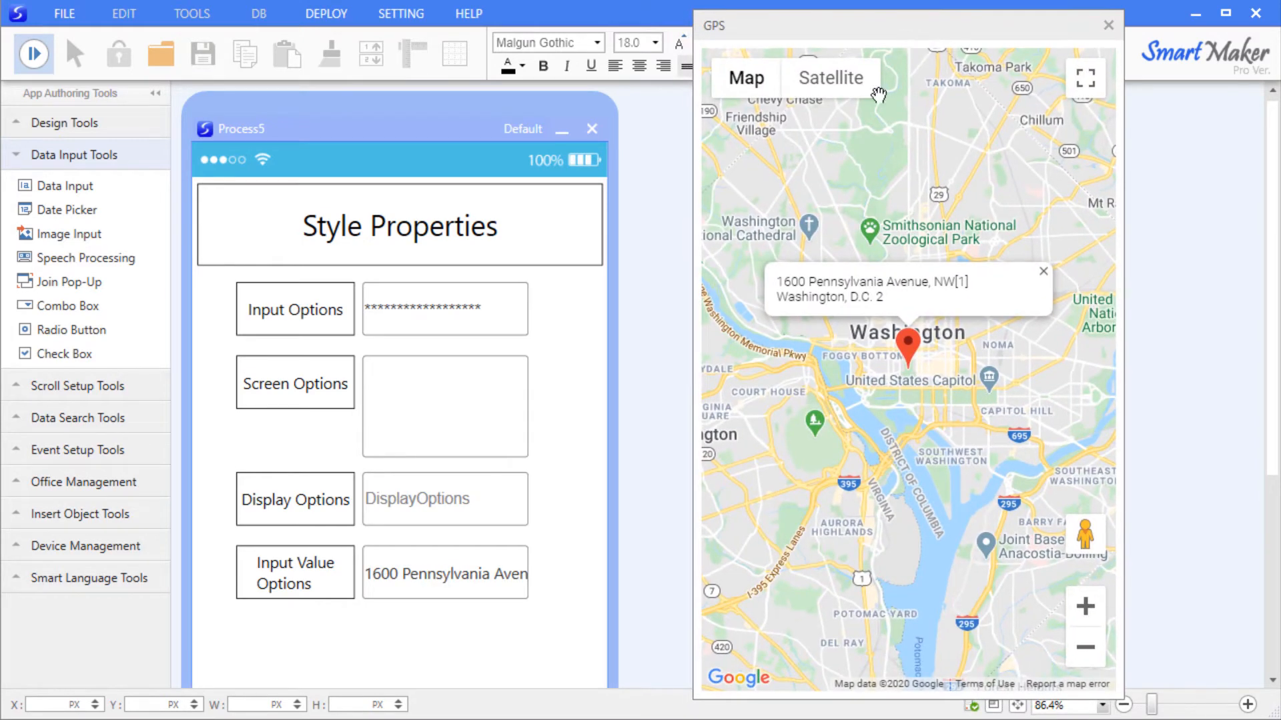
pyautogui.click(459, 582)
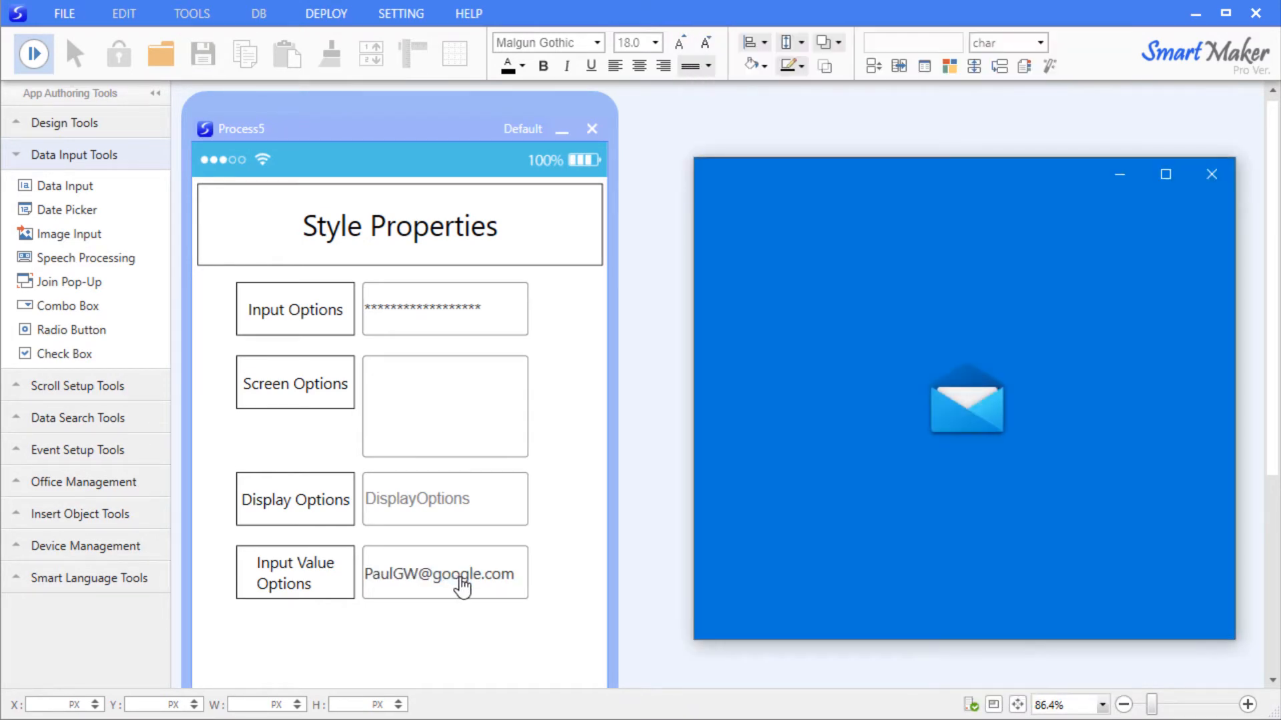